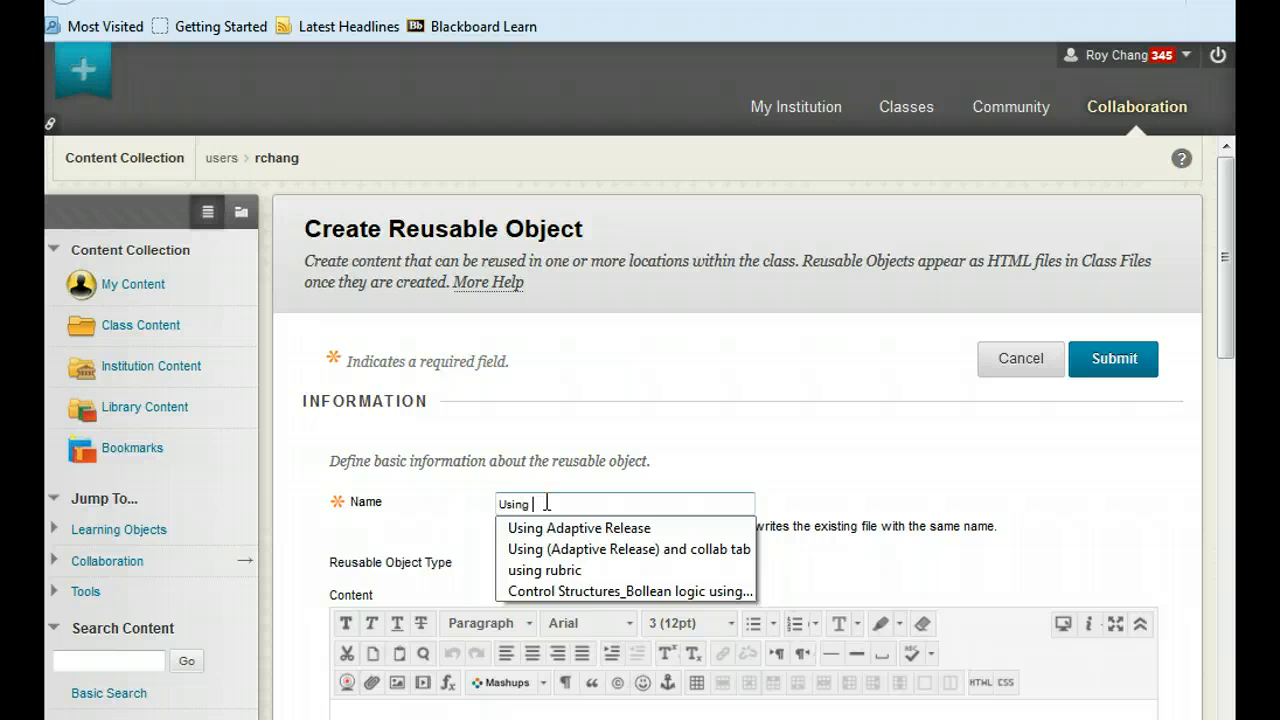
Name the reusable assignment "Using Adaptive Release verion -2" and paste the copied instructions into its content.
text(daptive Release)
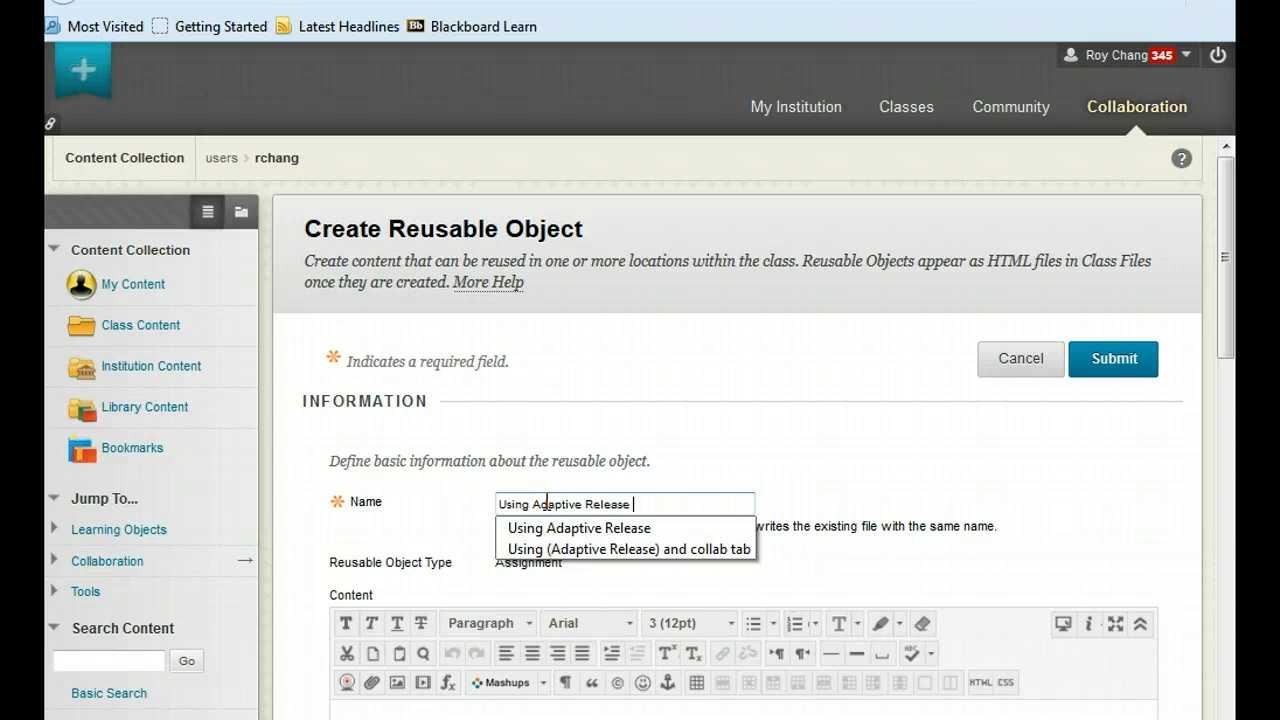
text(verion -2)
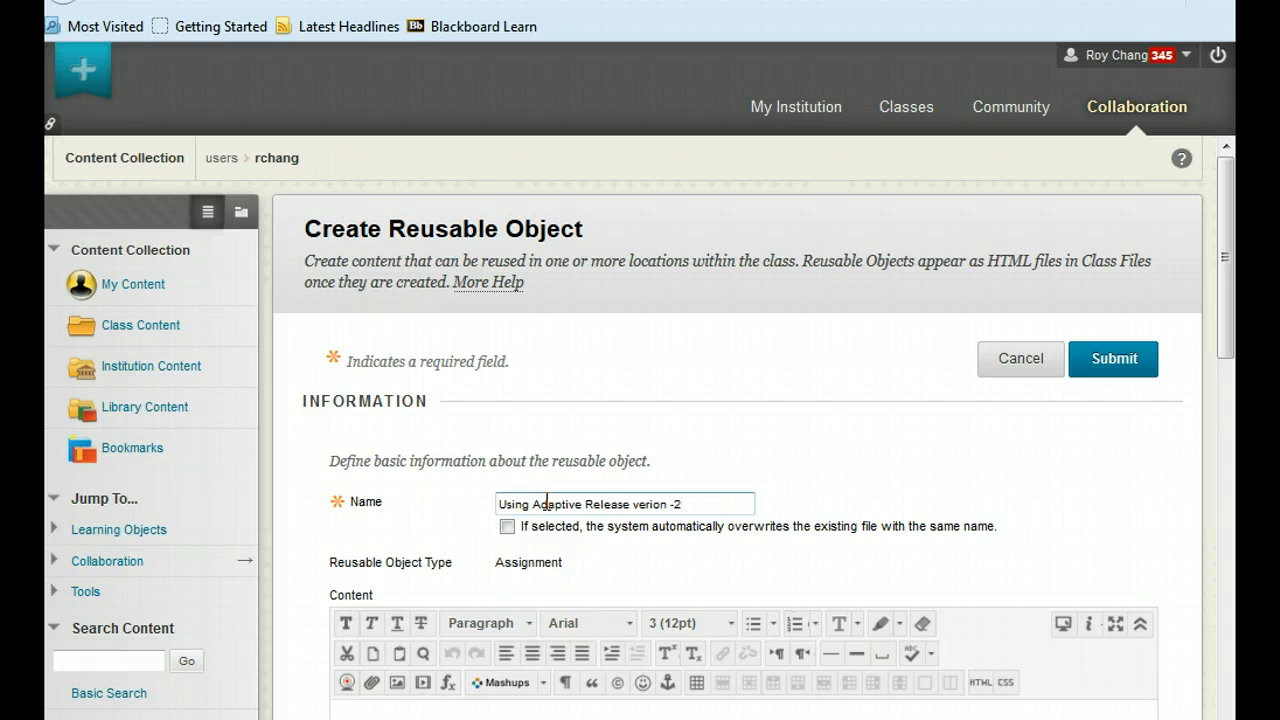
scroll(545, 503, down, 3)
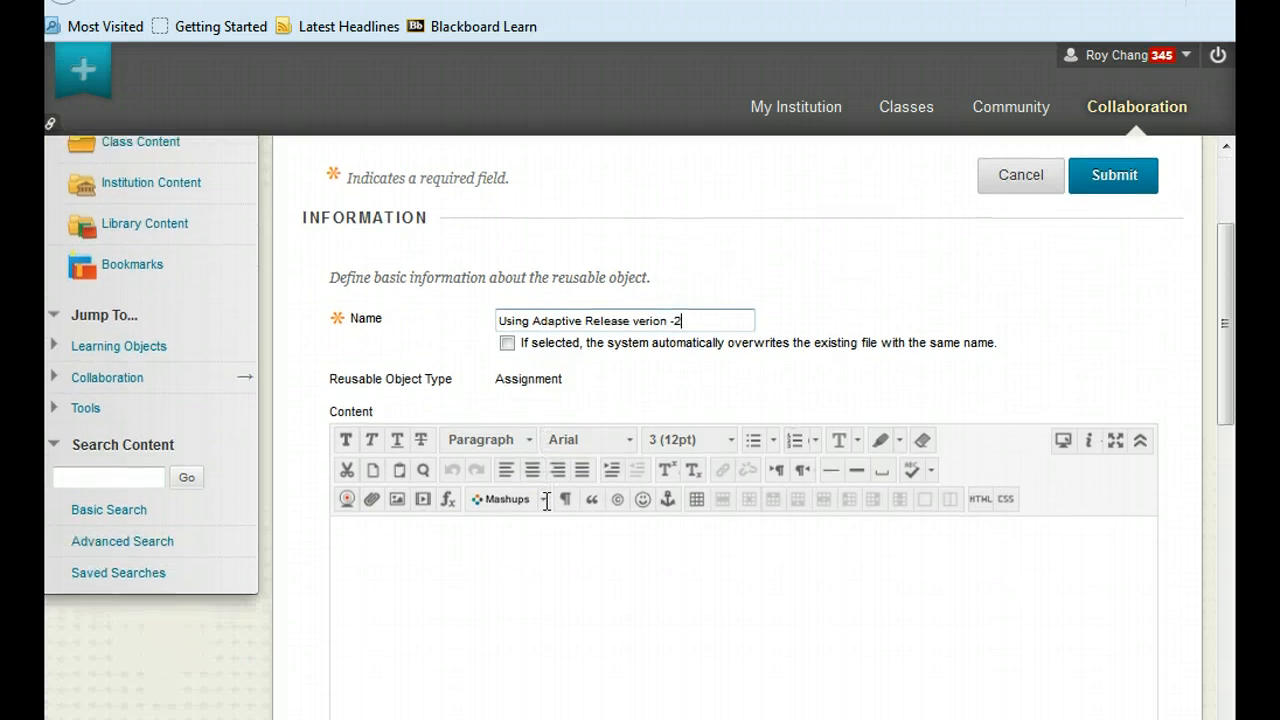
click(338, 516)
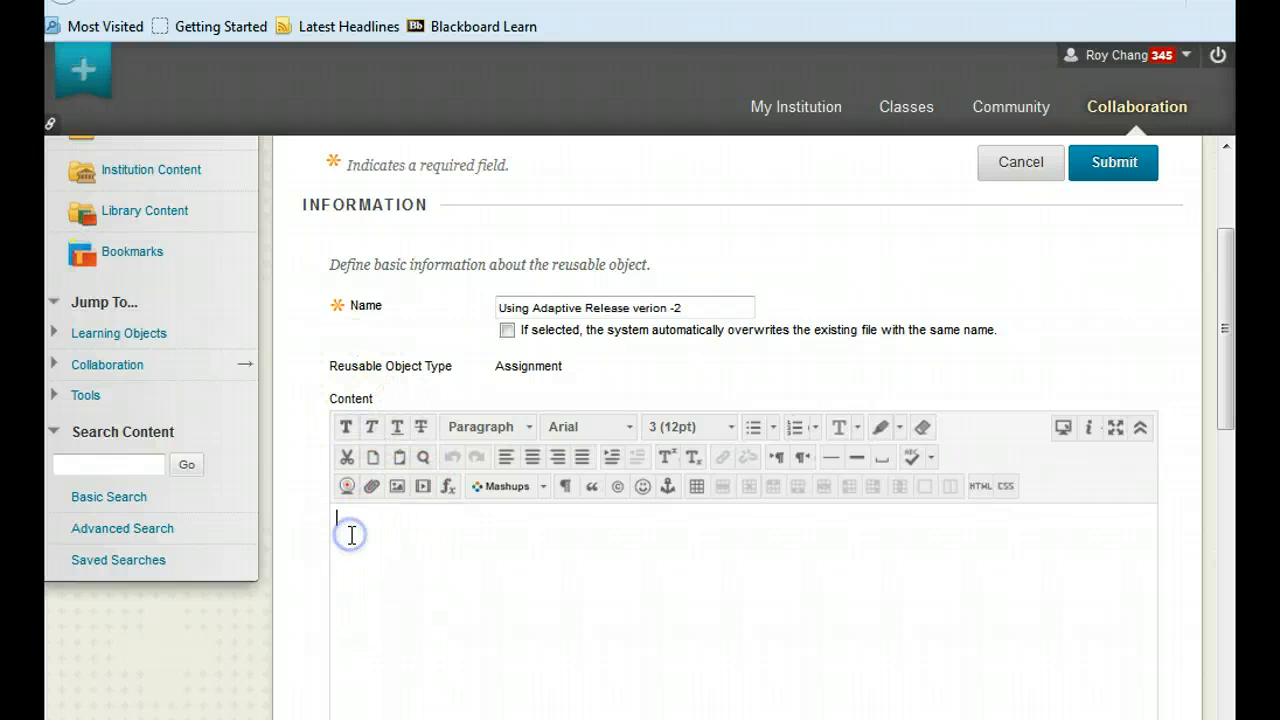
key(ctrl+v)
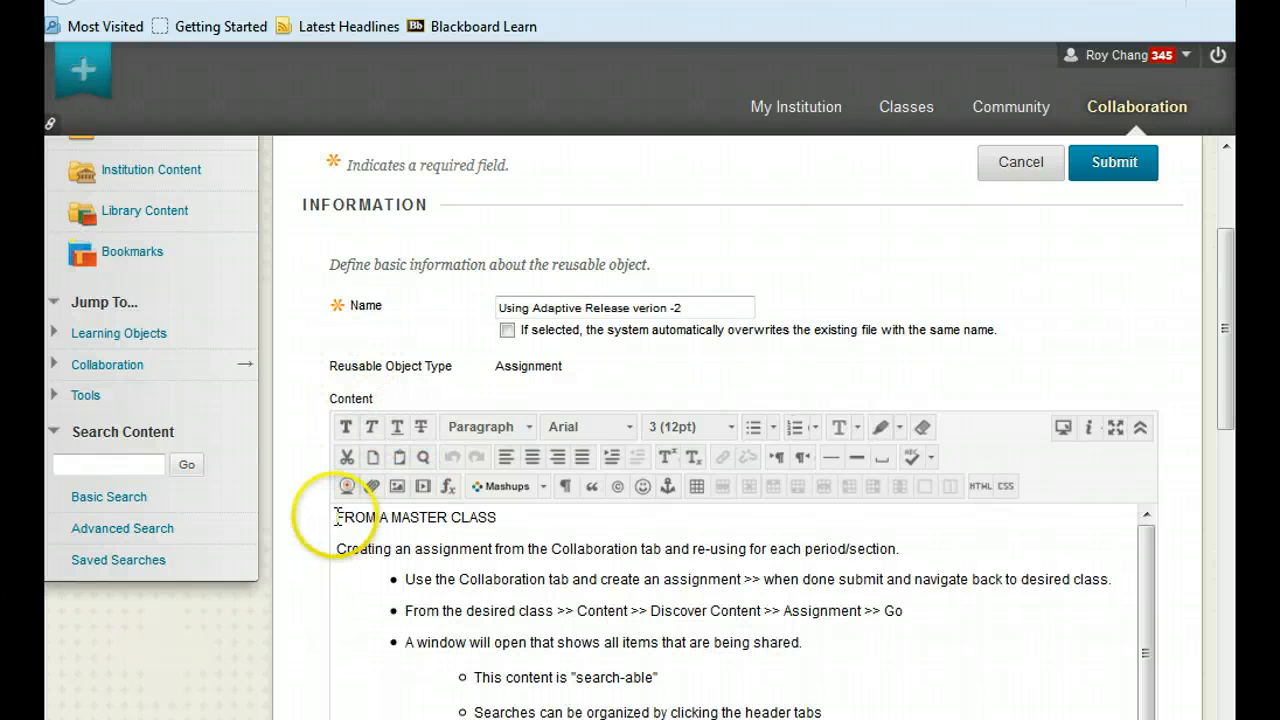
Add the line "Link to Video tutorial" at the end of the assignment content.
drag(1226, 380, 1234, 540)
drag(1148, 304, 1188, 600)
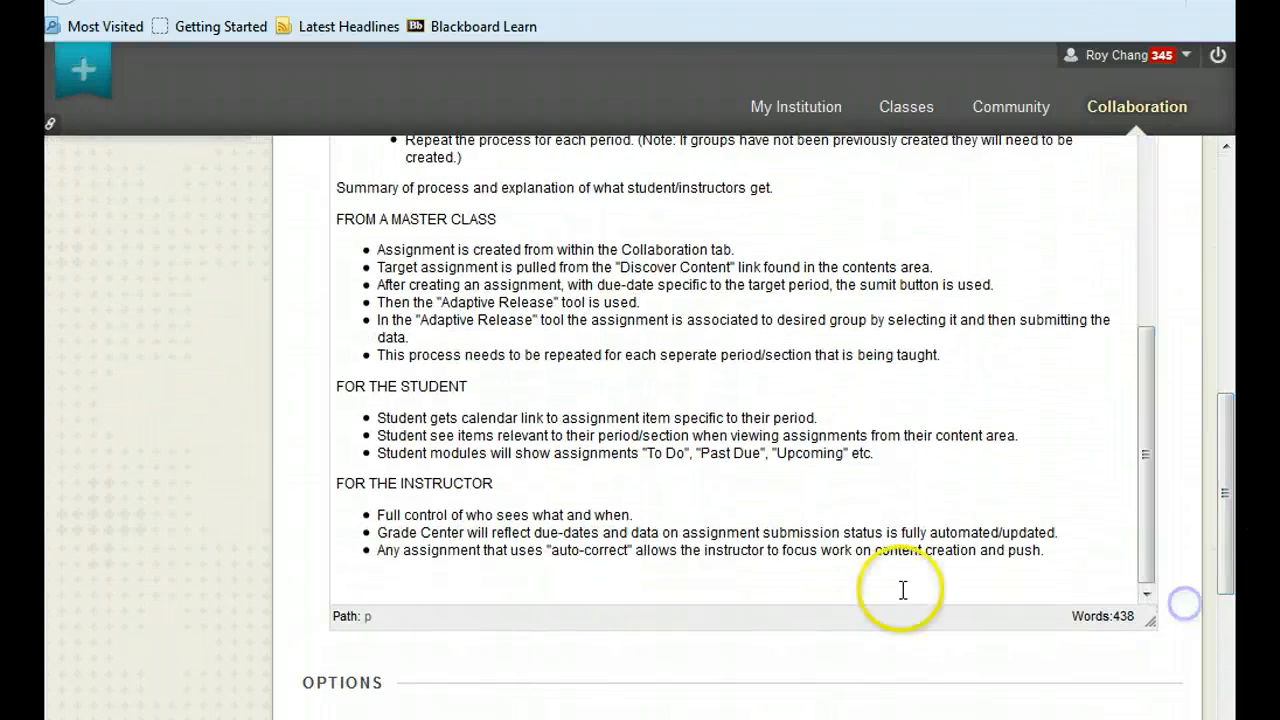
click(345, 585)
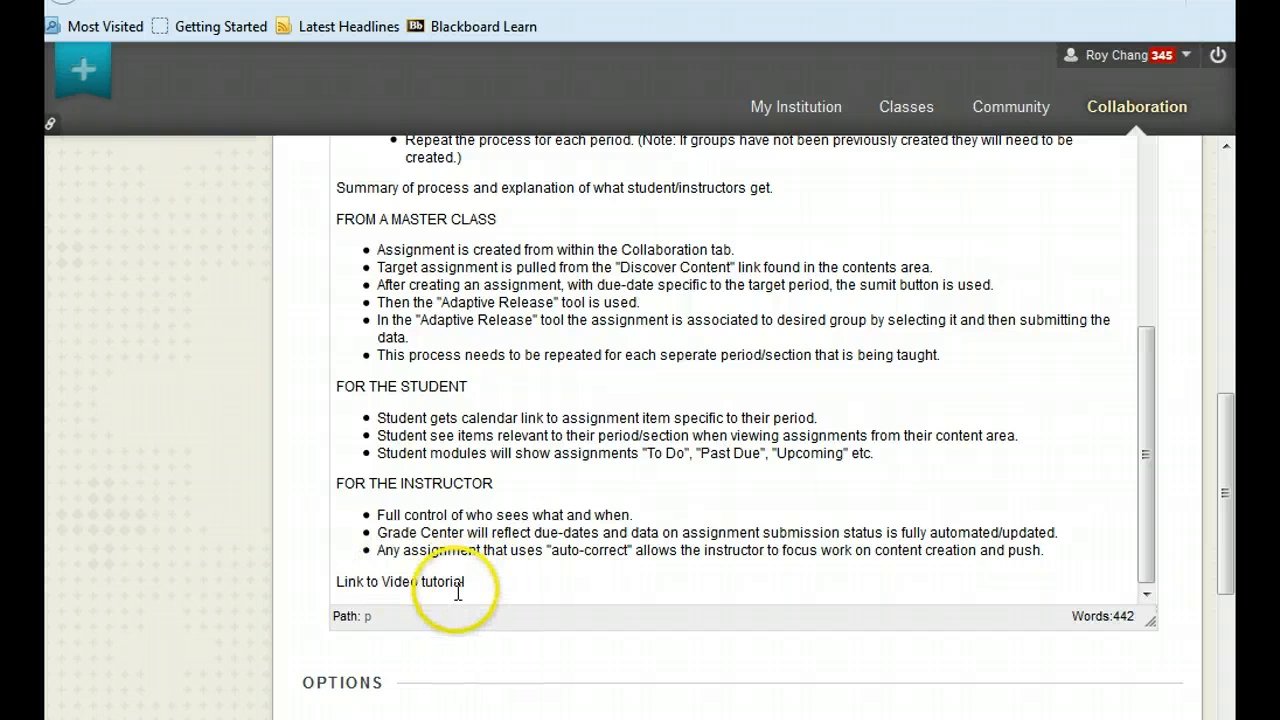
Select the text "Link to Video tutorial" and start inserting a hyperlink on it.
drag(466, 583, 310, 590)
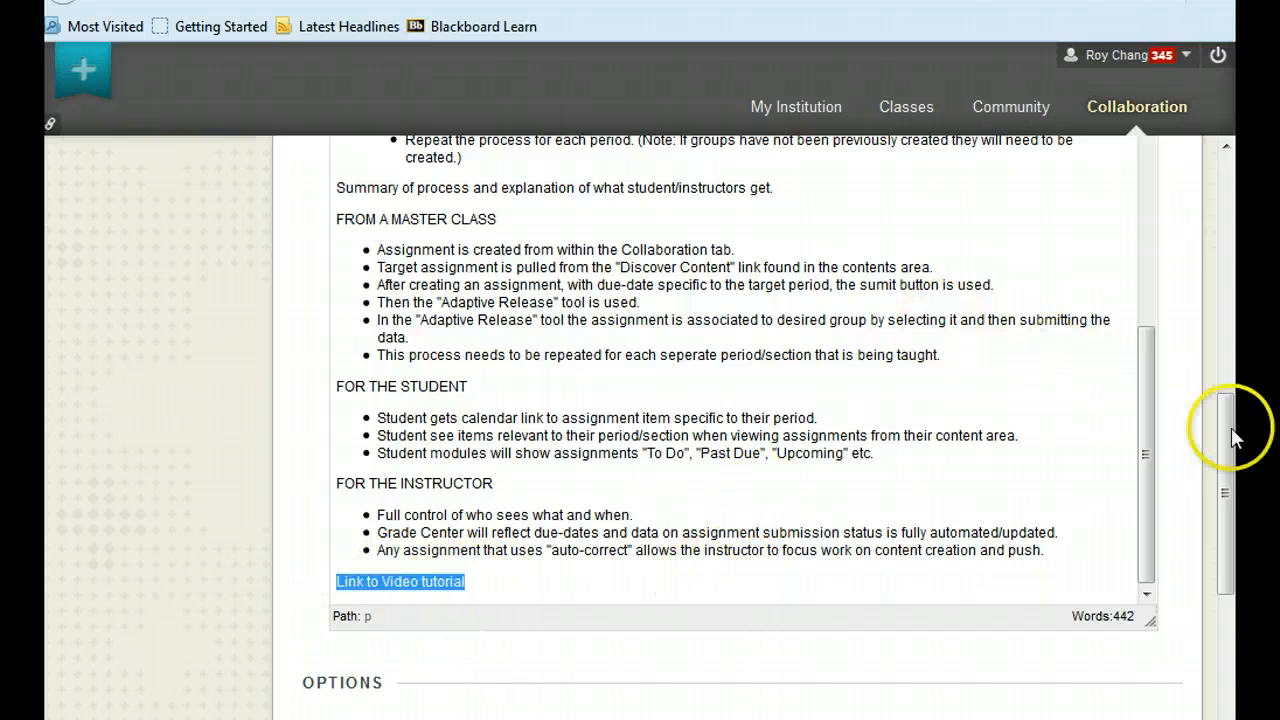
drag(1221, 421, 1220, 334)
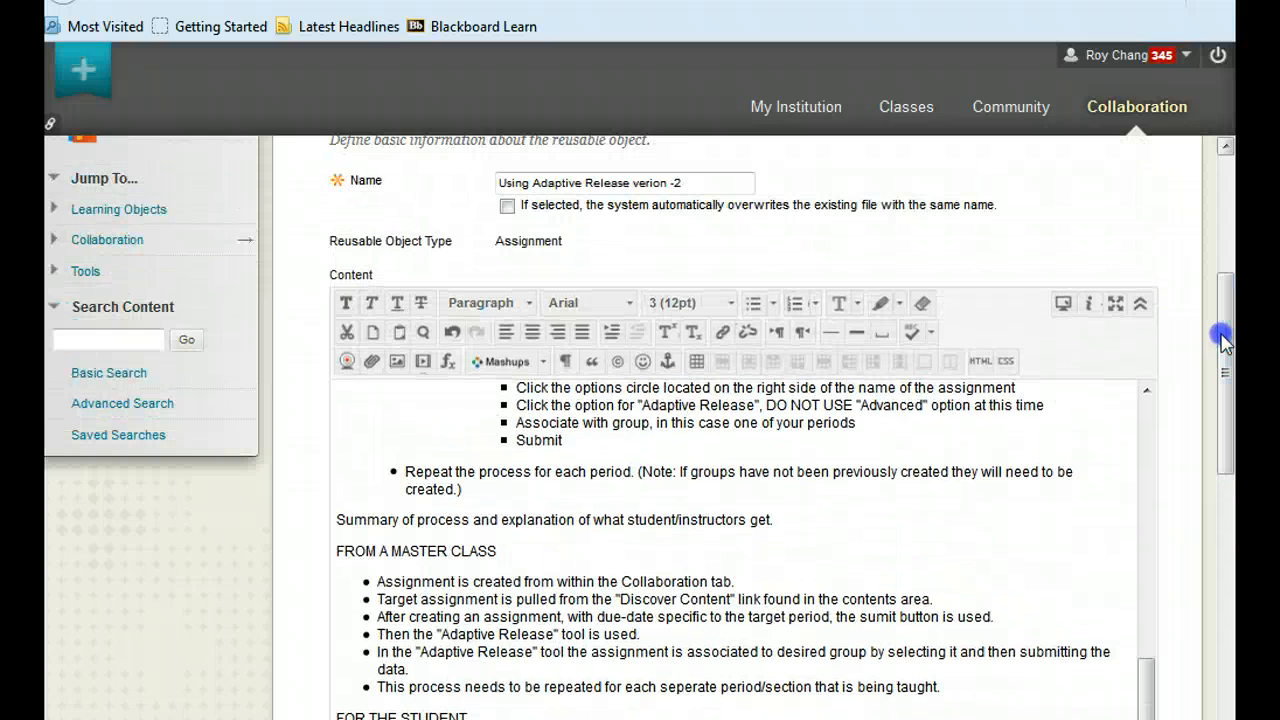
click(722, 336)
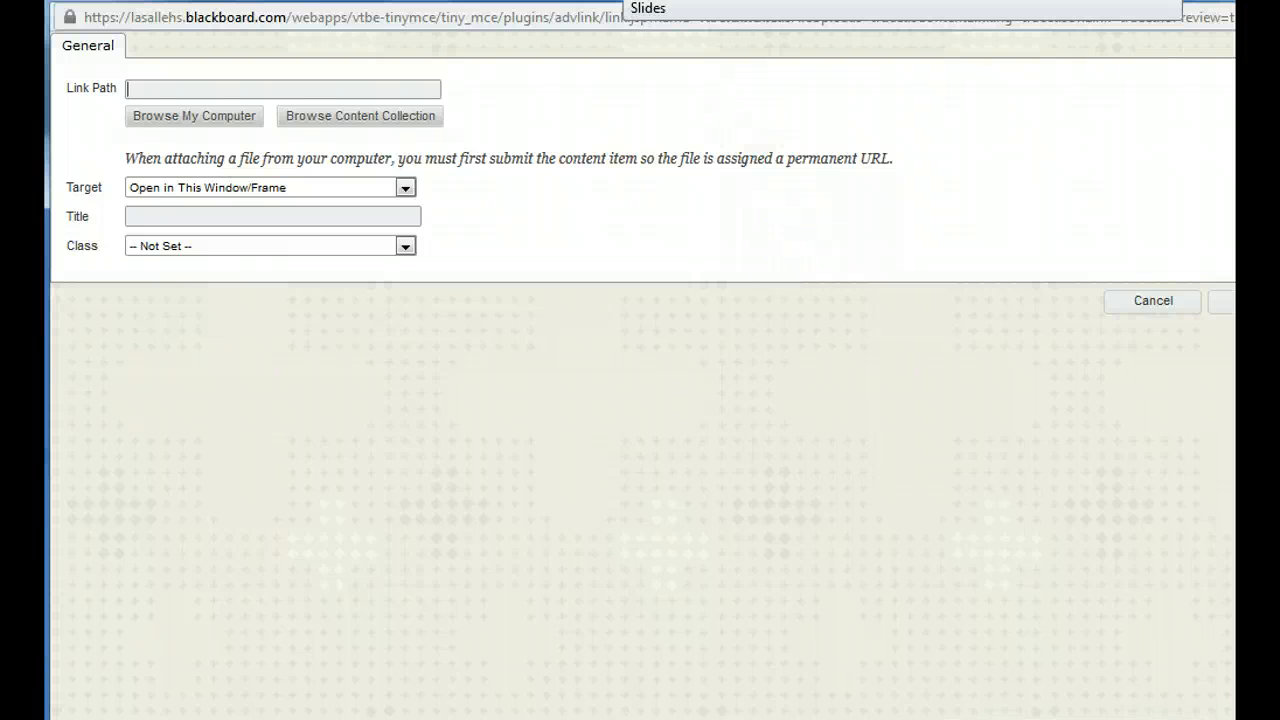
Switch to the Google Slides presentation on collaboration tab assignments and copy its shareable view link.
click(622, 1)
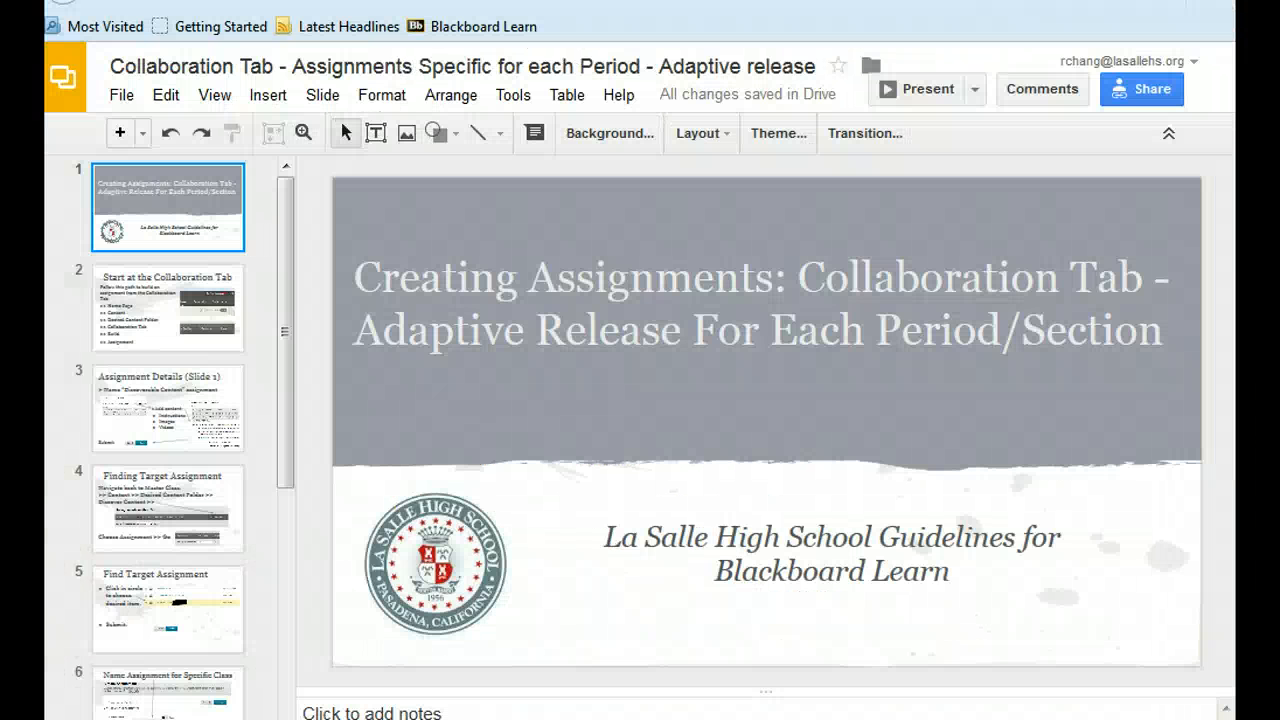
click(1160, 92)
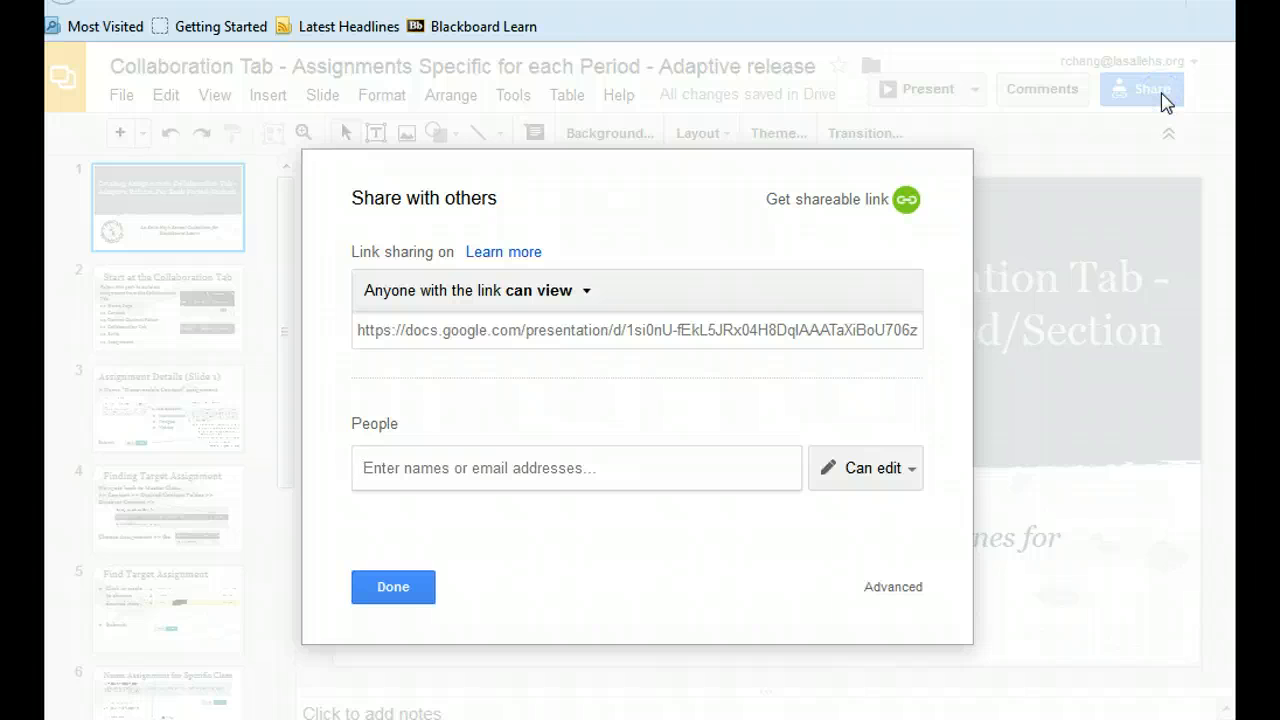
click(611, 331)
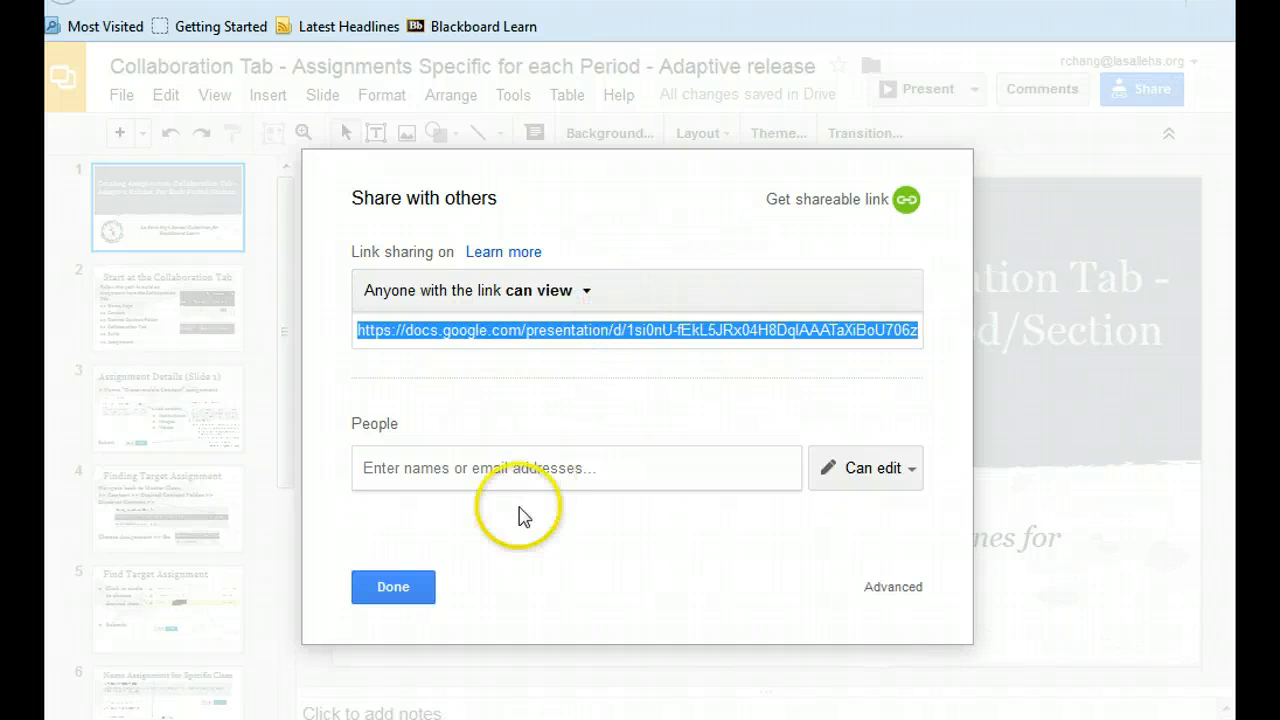
click(390, 590)
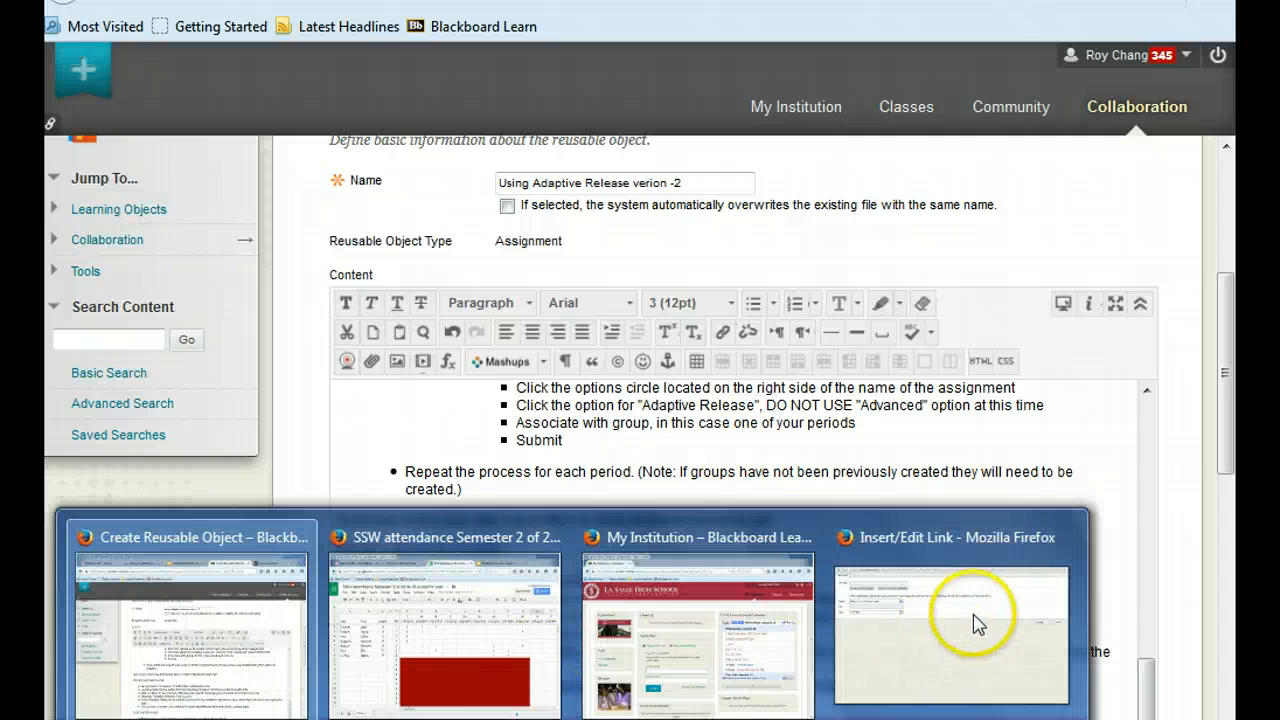
Return to the Insert/Edit Link window, paste the presentation link as the path, and insert it with target Open in New Window (_blank).
click(973, 614)
click(157, 87)
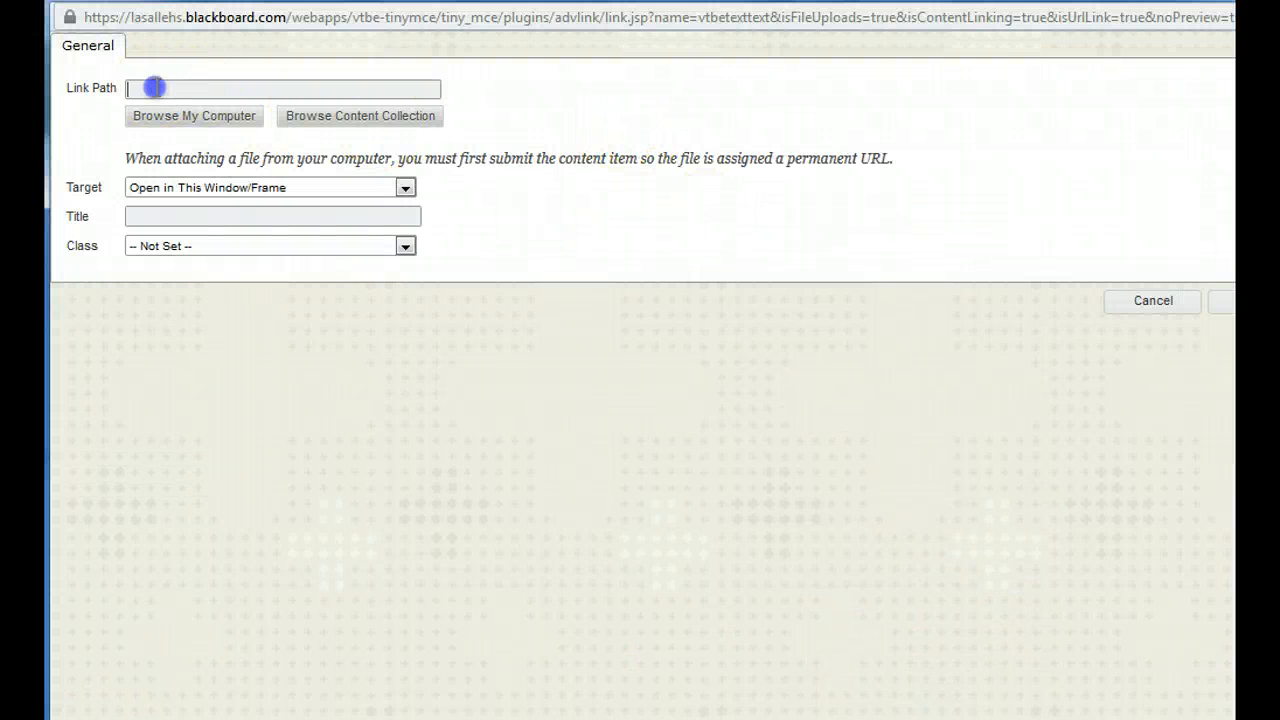
click(157, 88)
key(ctrl+v)
click(559, 113)
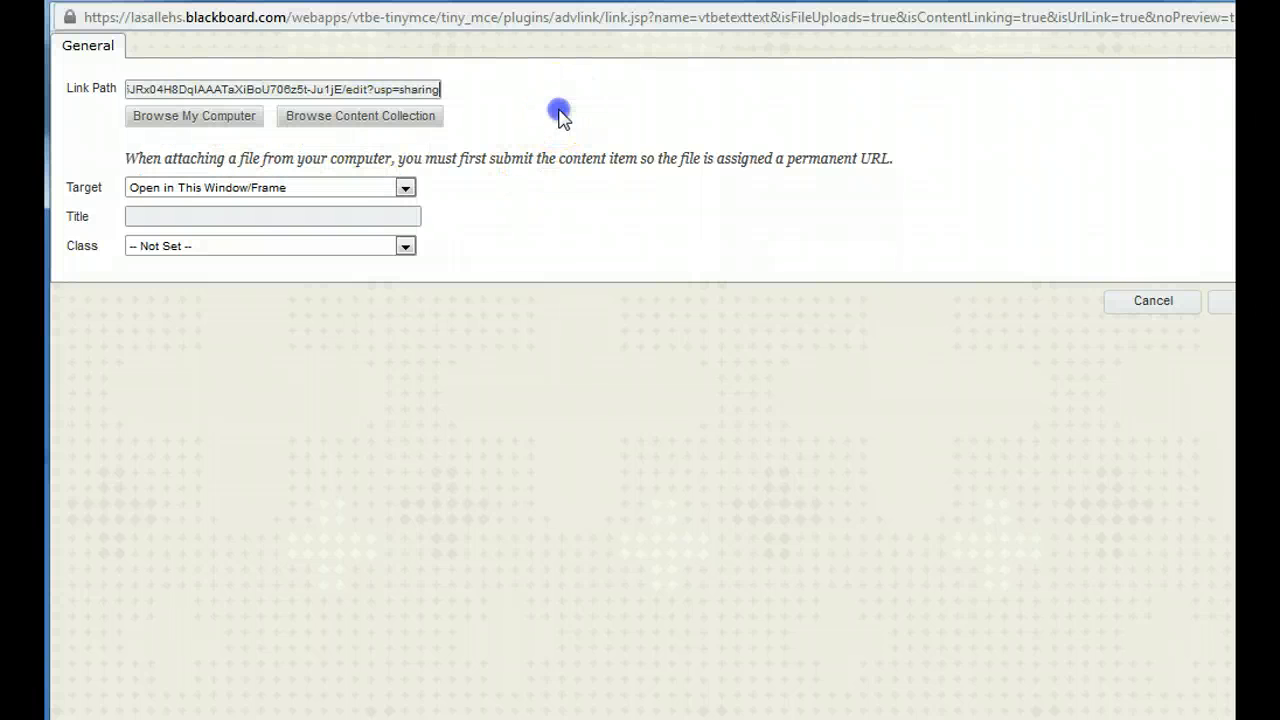
click(406, 190)
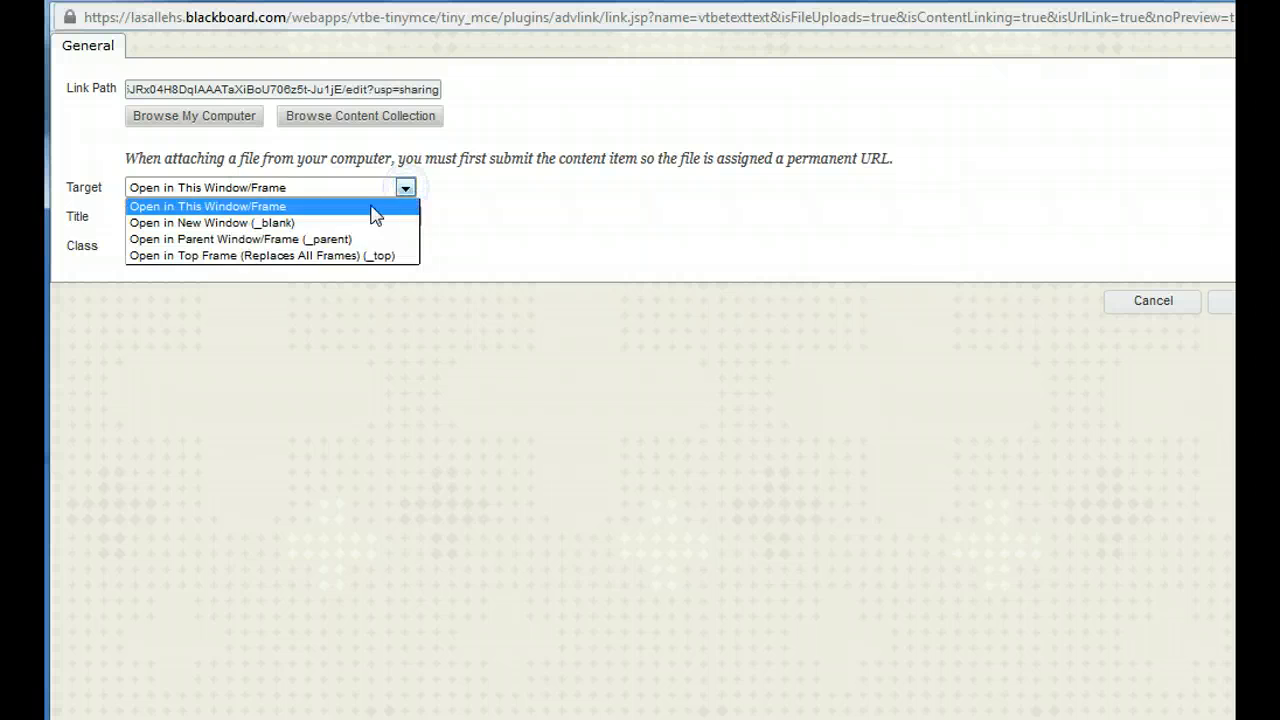
click(275, 223)
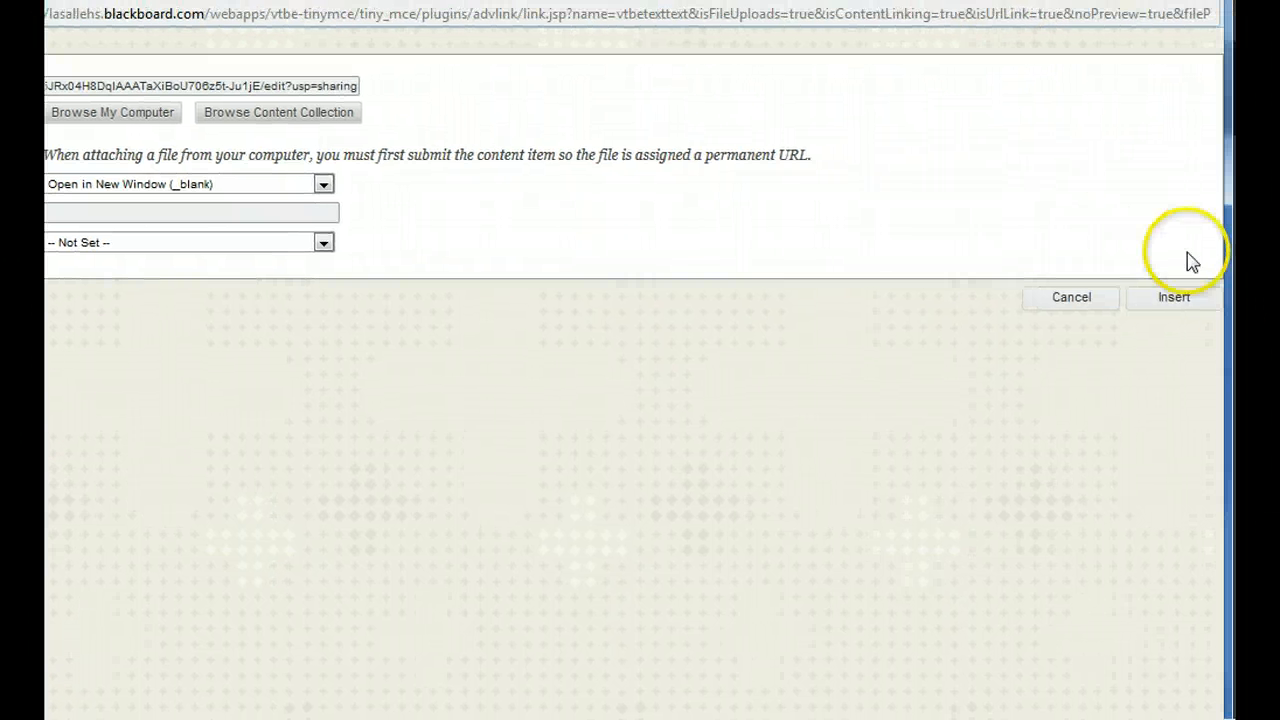
click(1258, 301)
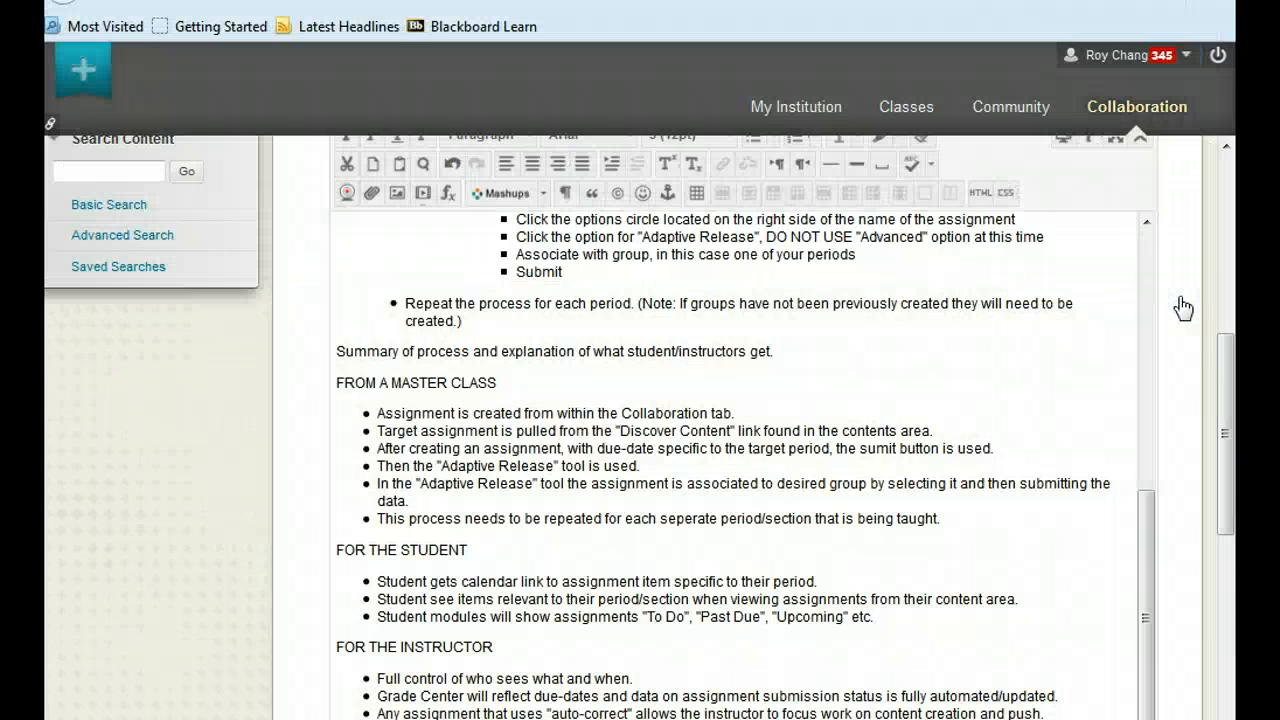
Check the linked tutorial text at the end of the content and submit the reusable assignment.
click(1230, 372)
drag(1230, 372, 1229, 457)
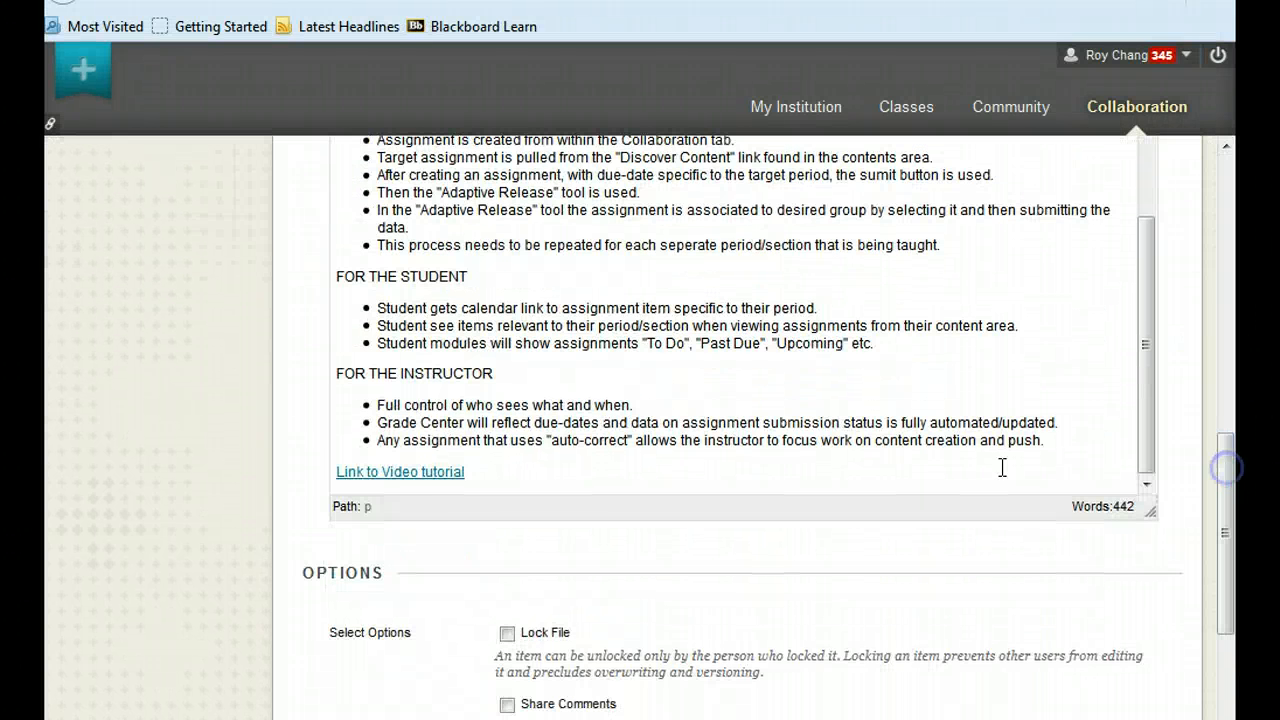
click(477, 470)
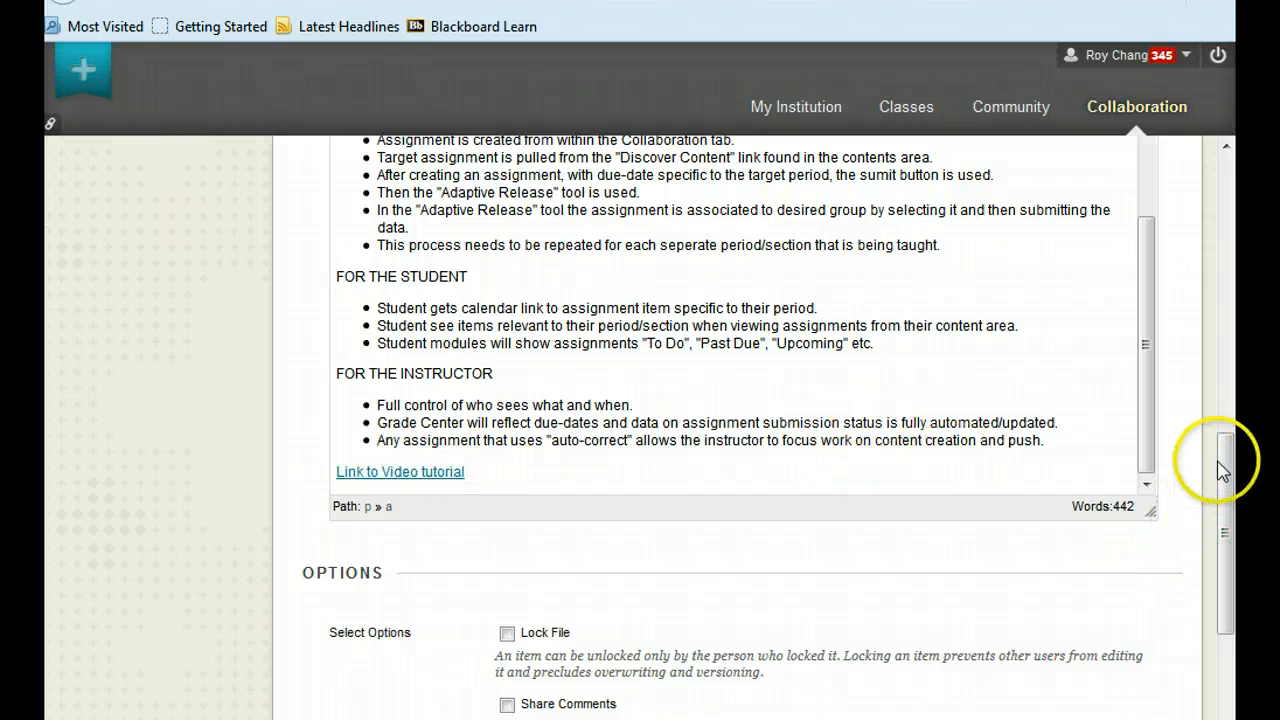
drag(1221, 471, 1232, 628)
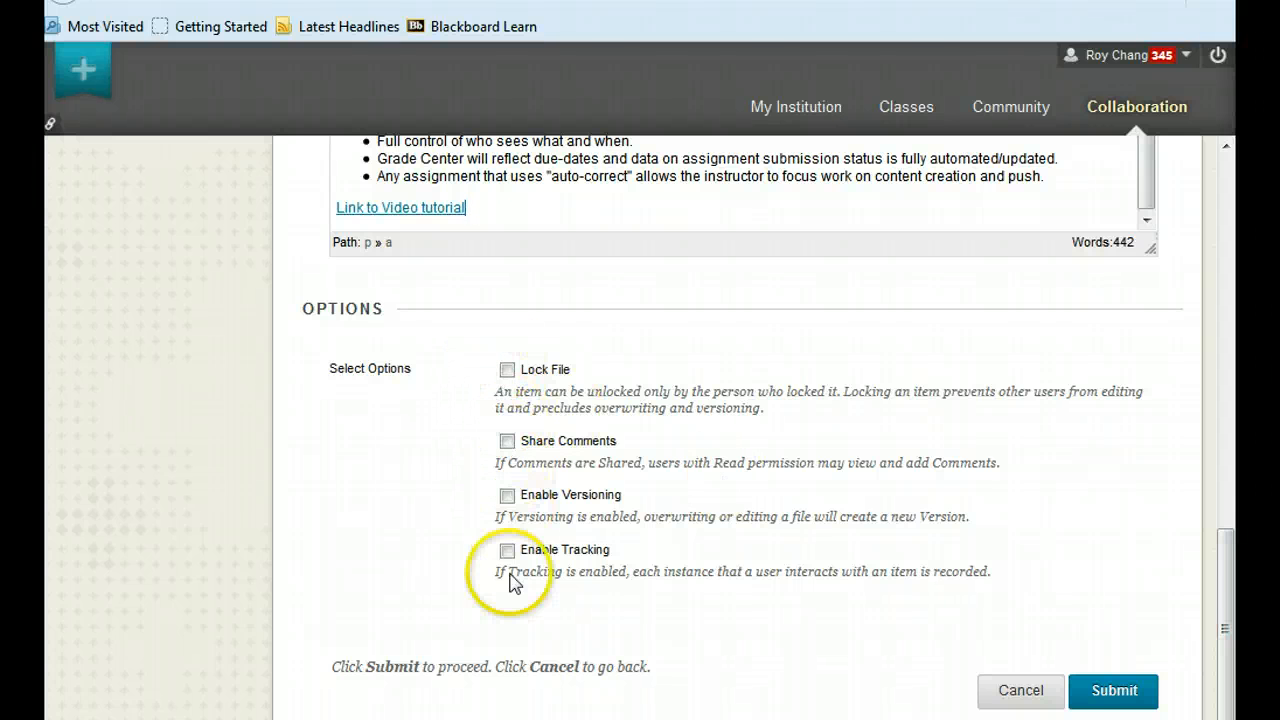
click(1114, 691)
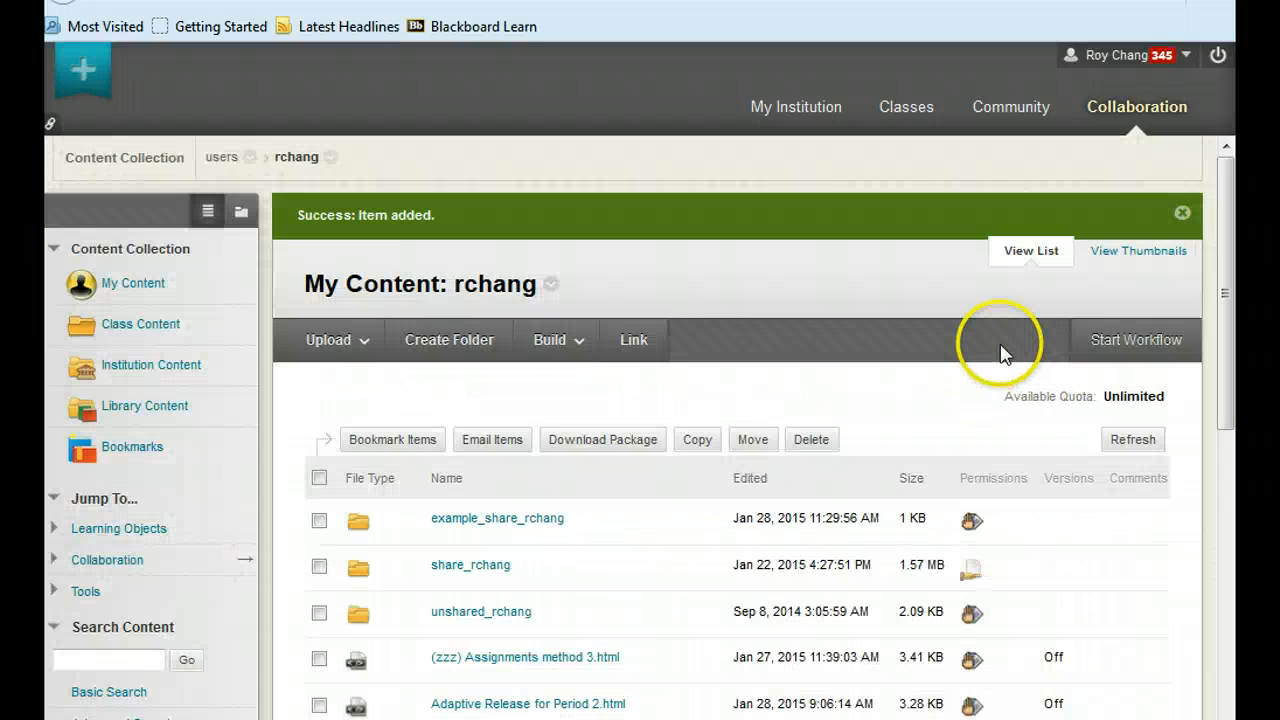
Examine the My Content list for the file "Using Adaptive Release verion -2.html".
drag(1234, 186, 1222, 417)
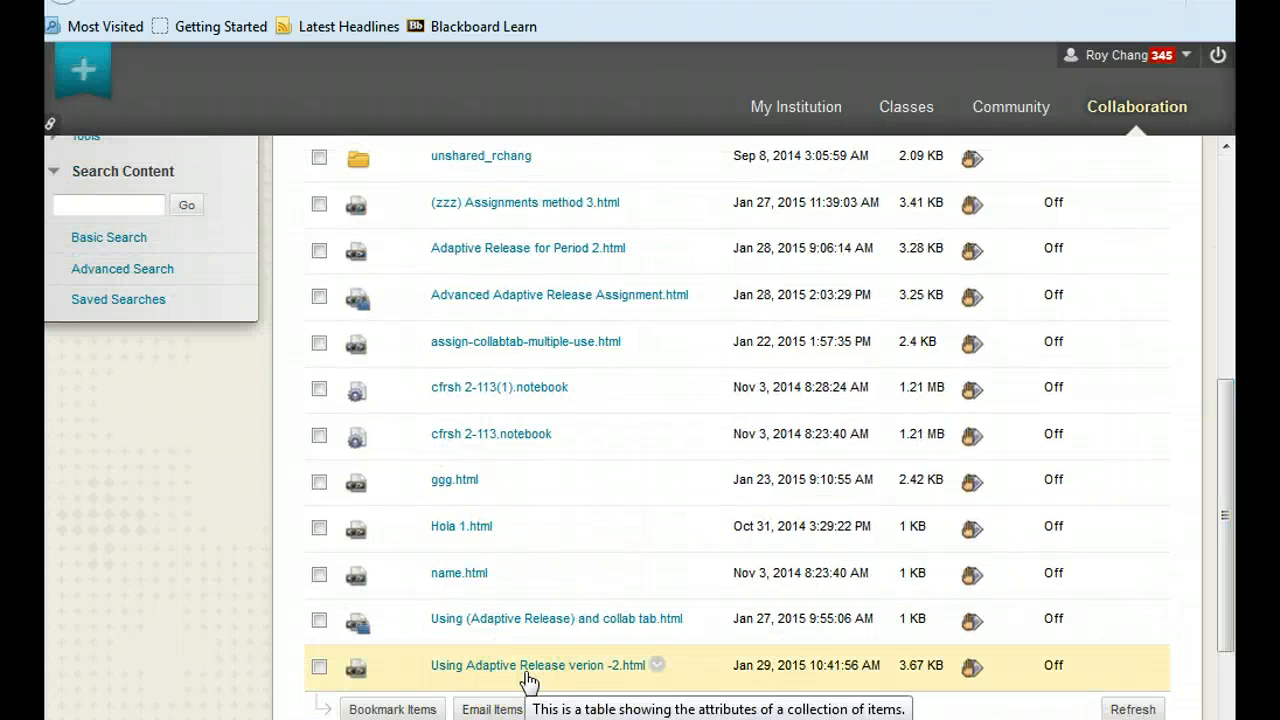
drag(1223, 523, 1228, 350)
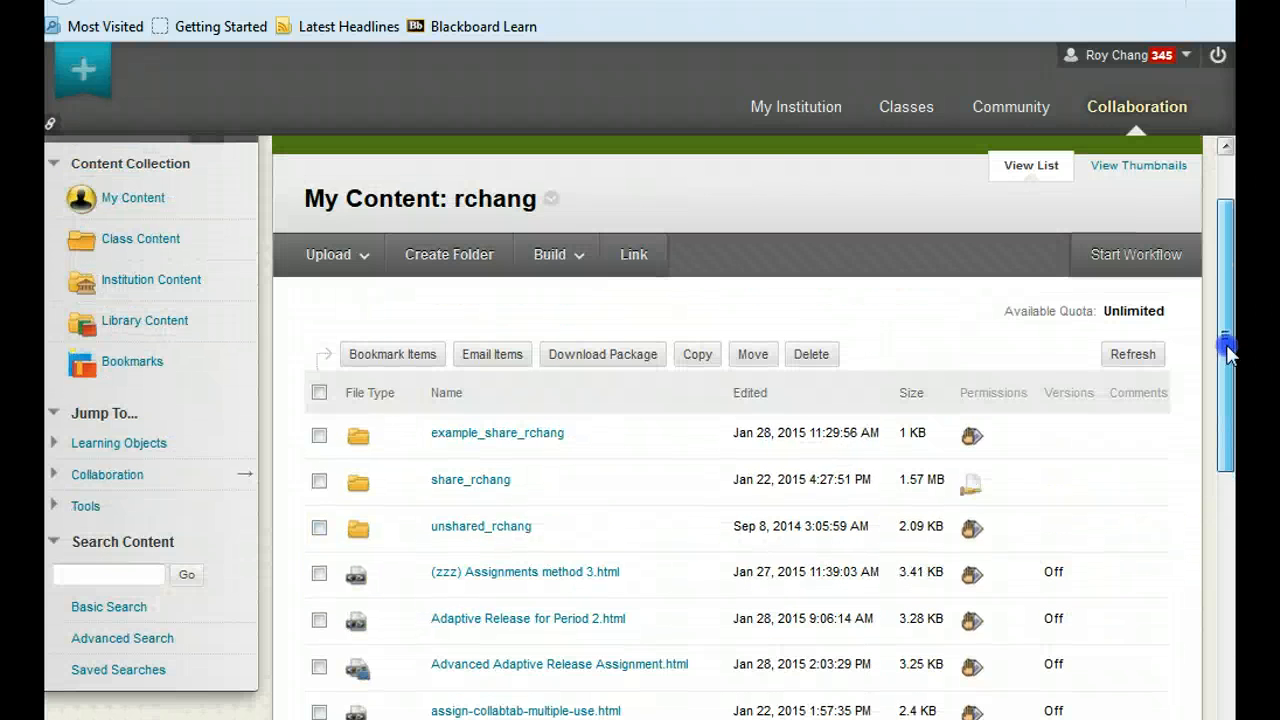
click(906, 110)
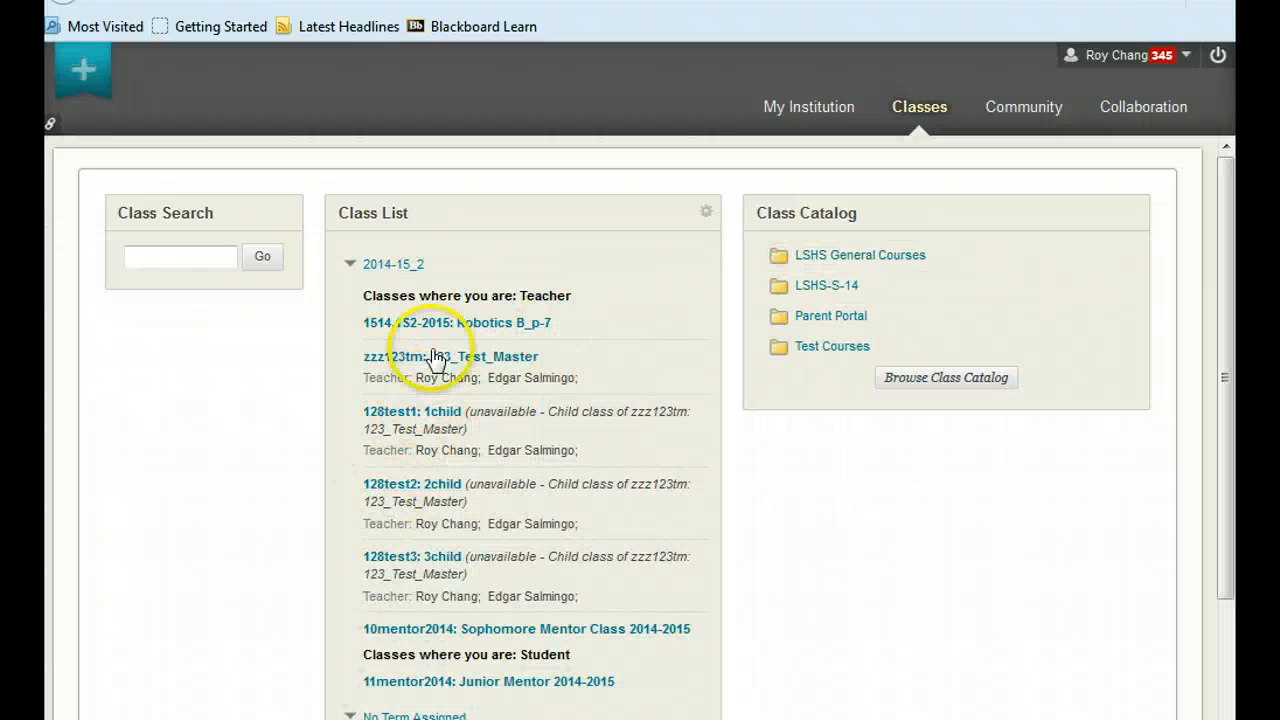
click(454, 365)
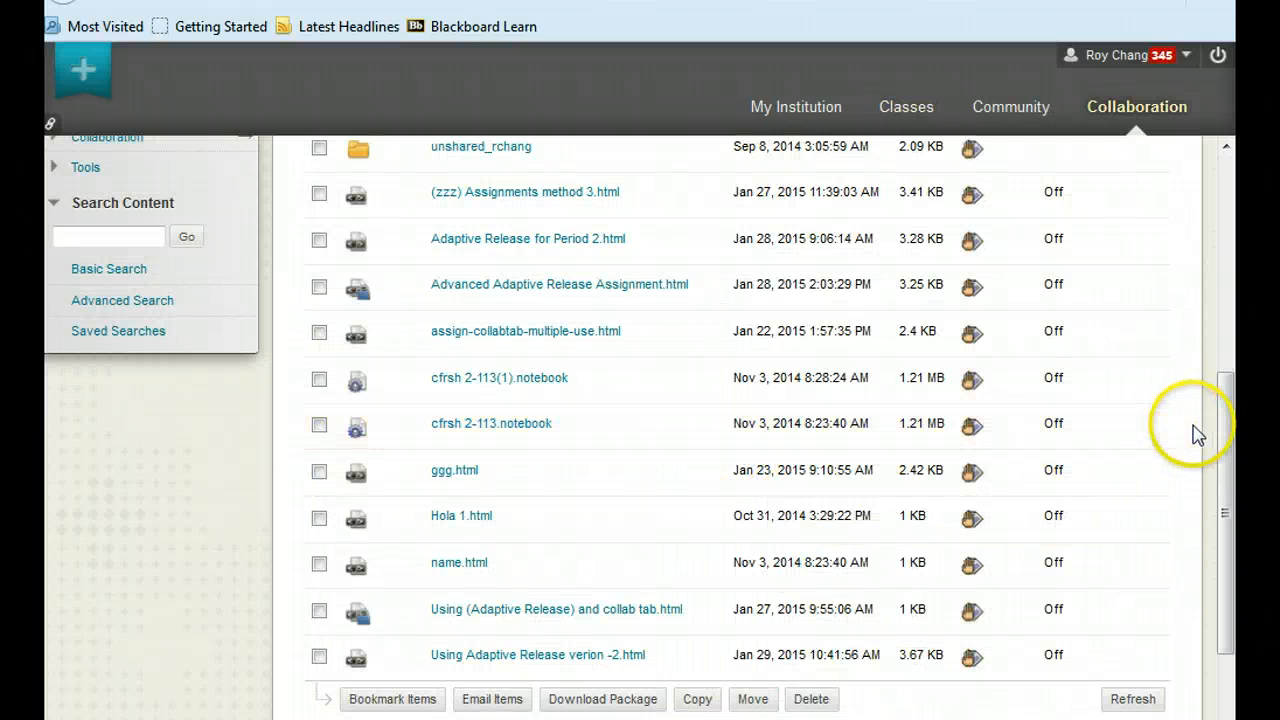
drag(1229, 434, 1237, 548)
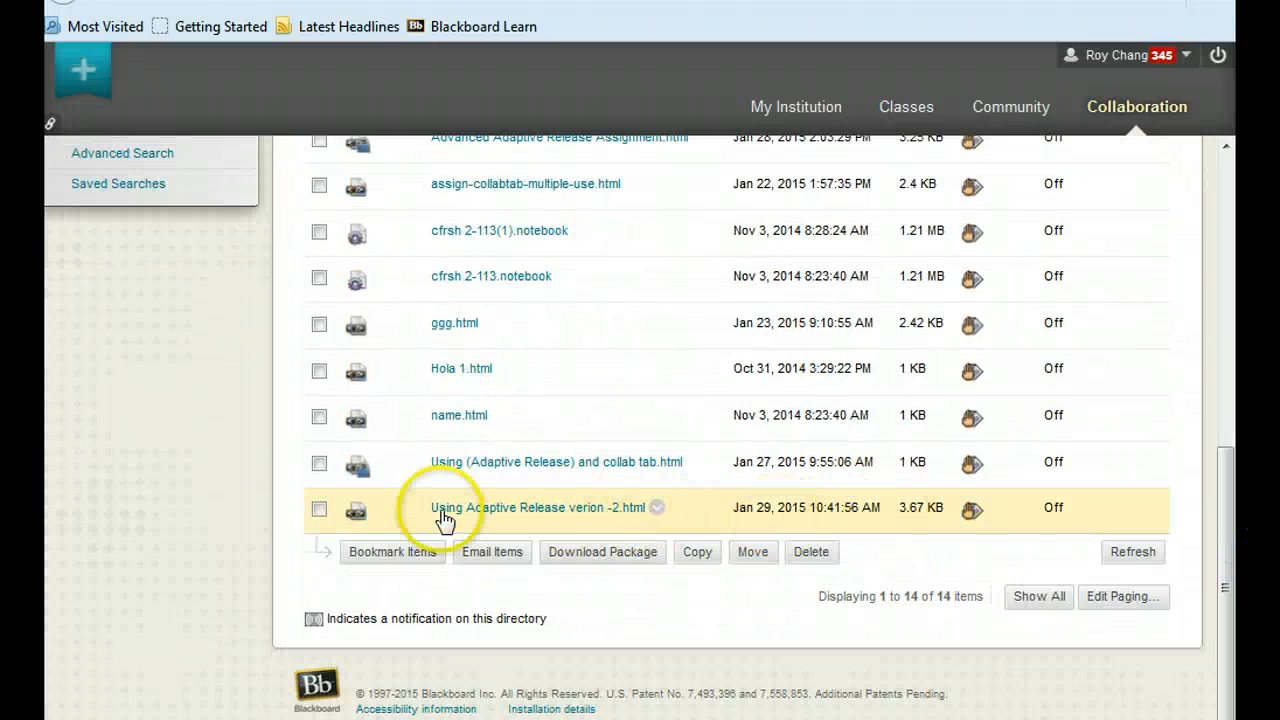
drag(1228, 540, 1229, 172)
Open the Content area of the 123_Test_Master class.
click(905, 112)
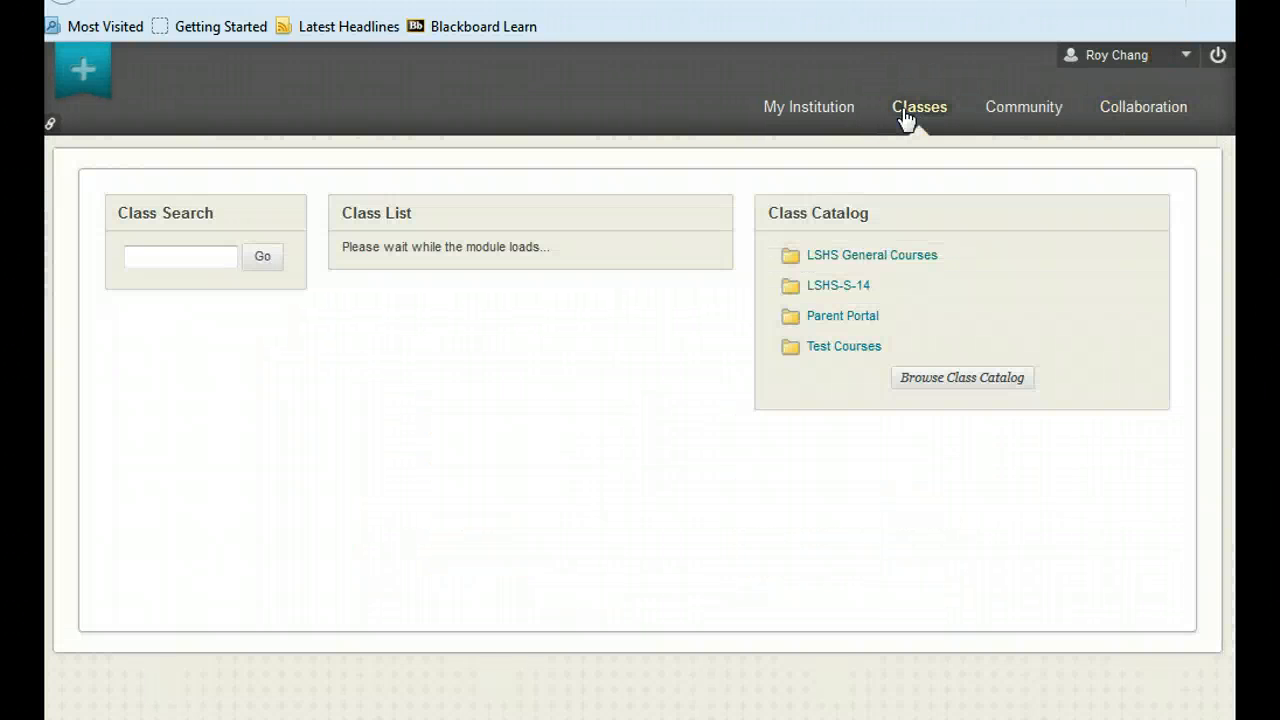
click(450, 360)
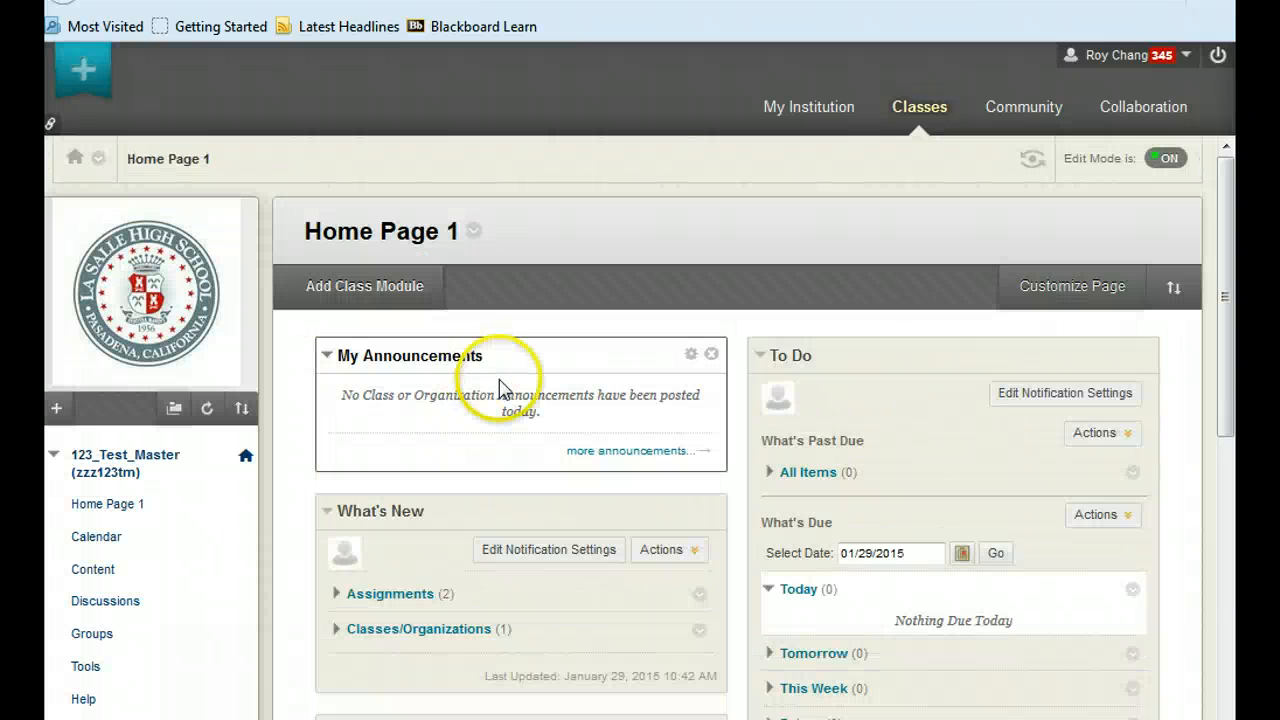
click(98, 572)
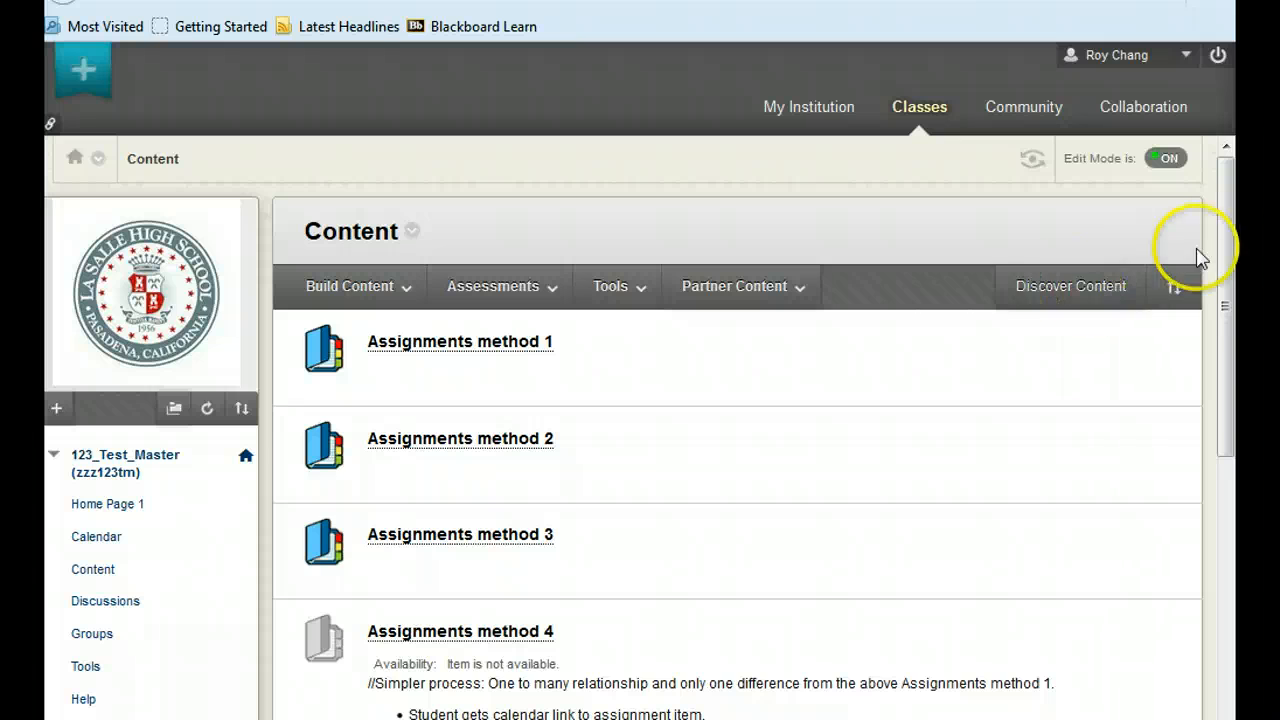
Discover reusable objects of type Assignment for the class content and move the resulting catalog window fully into view.
drag(1226, 251, 1200, 232)
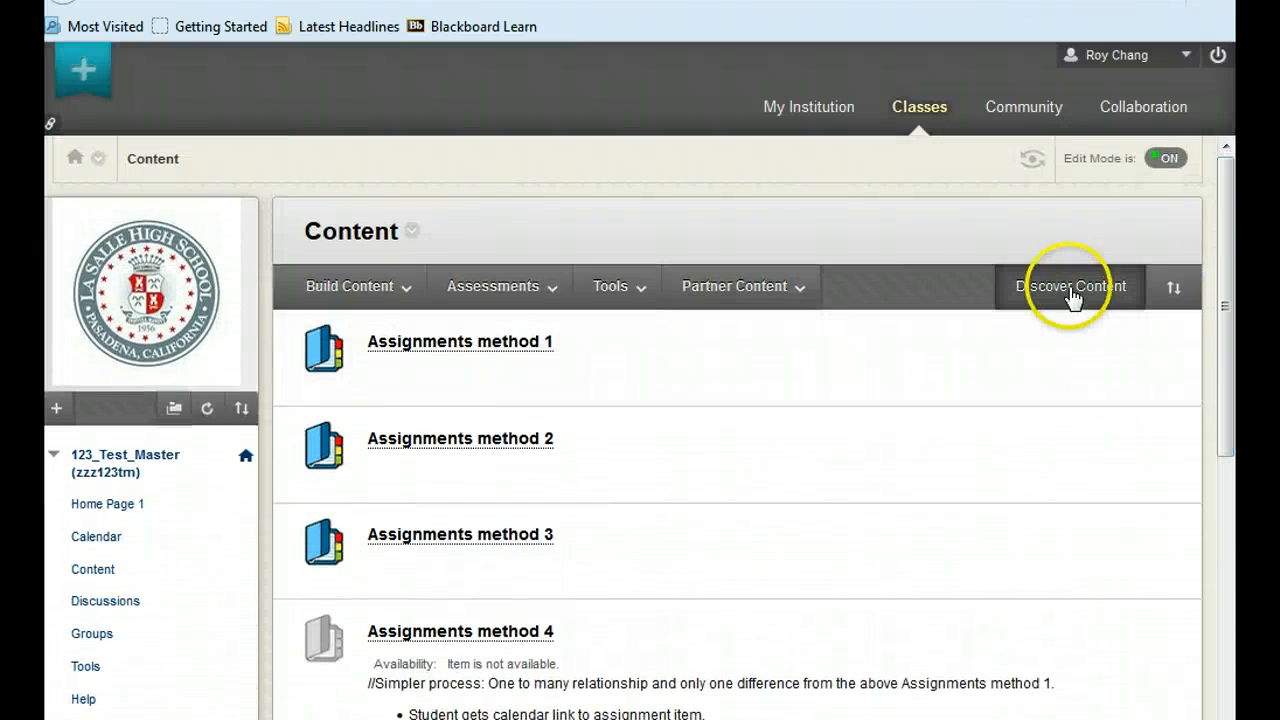
click(1071, 293)
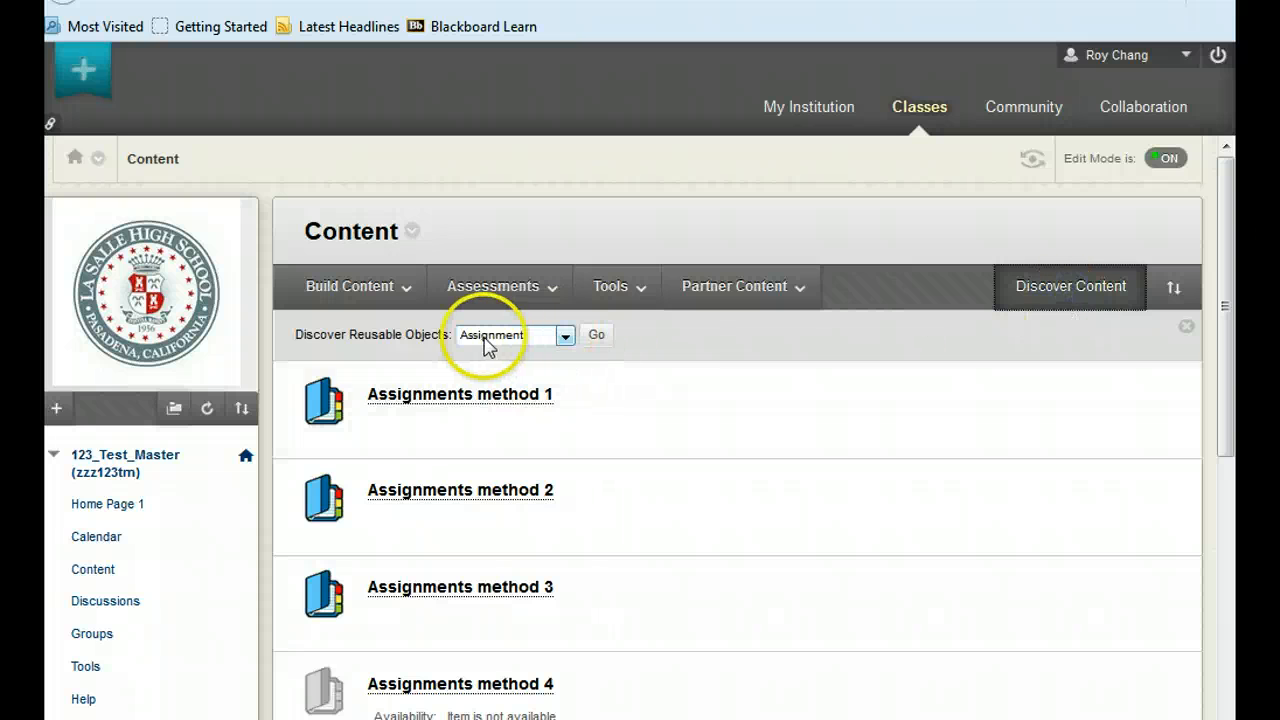
click(598, 336)
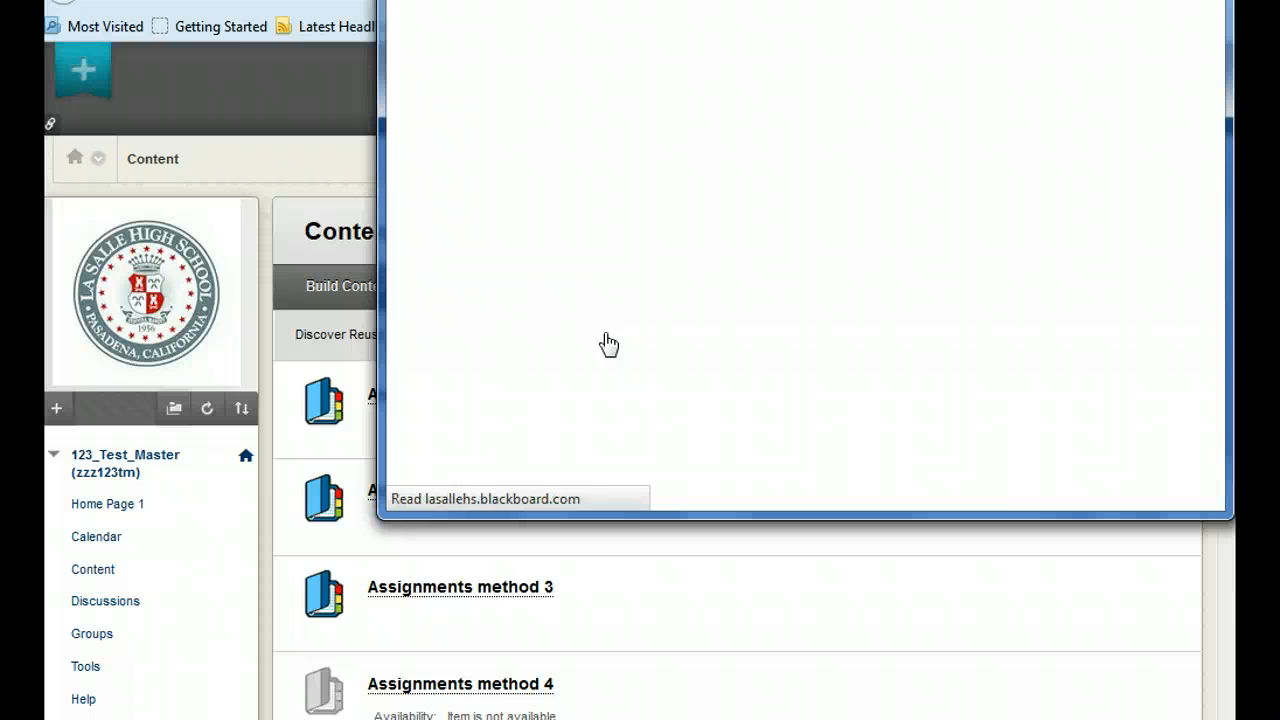
drag(763, 0, 455, 27)
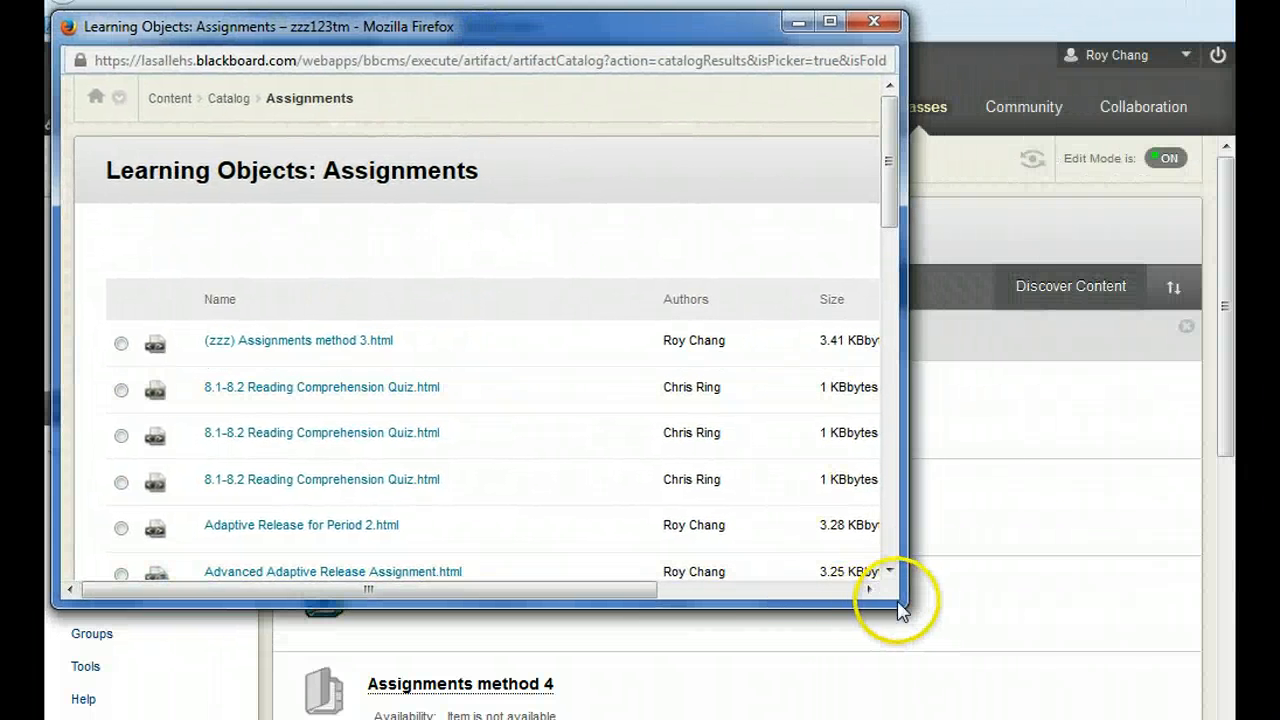
Enlarge the catalog window and sort the assignments by author in descending order.
drag(900, 607, 1214, 715)
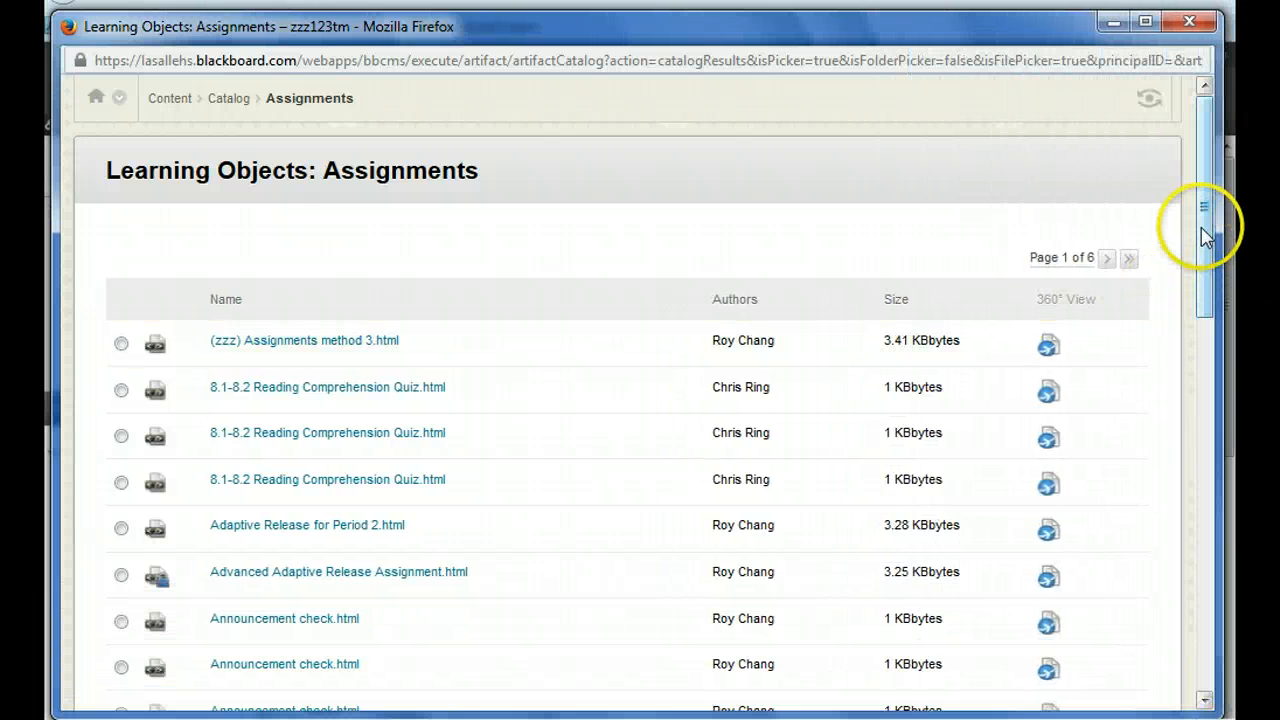
click(226, 301)
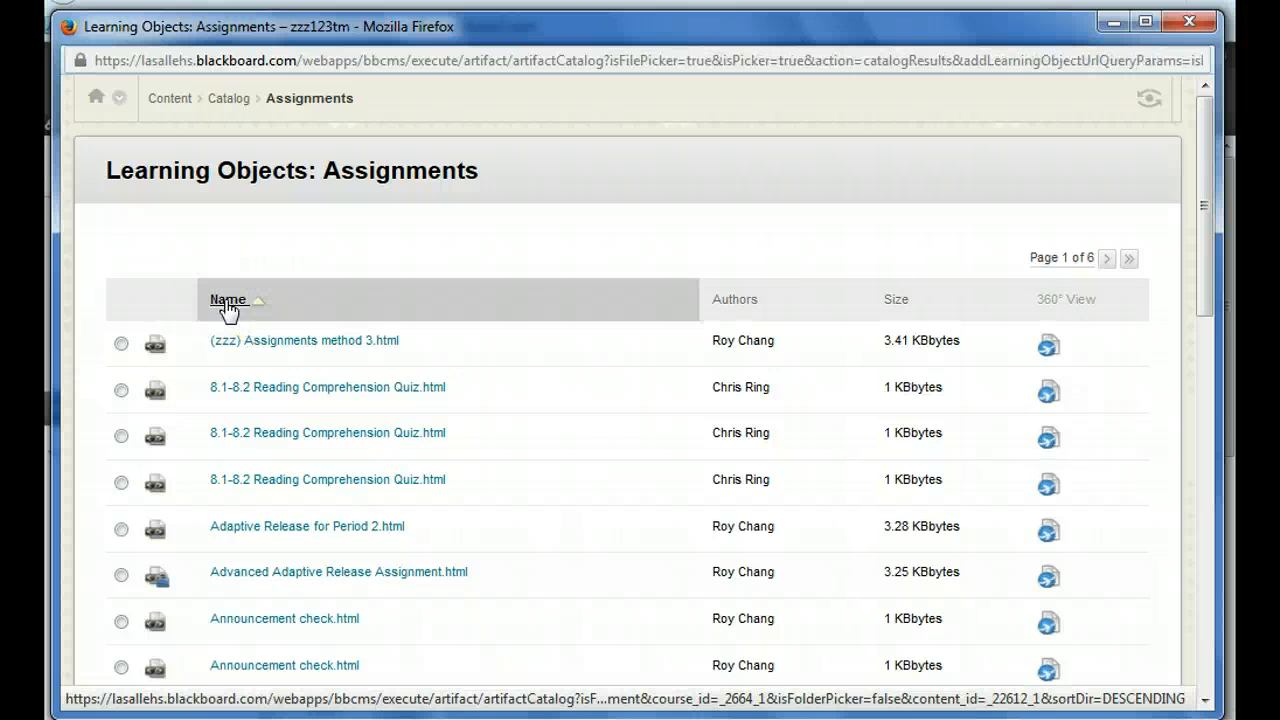
click(728, 303)
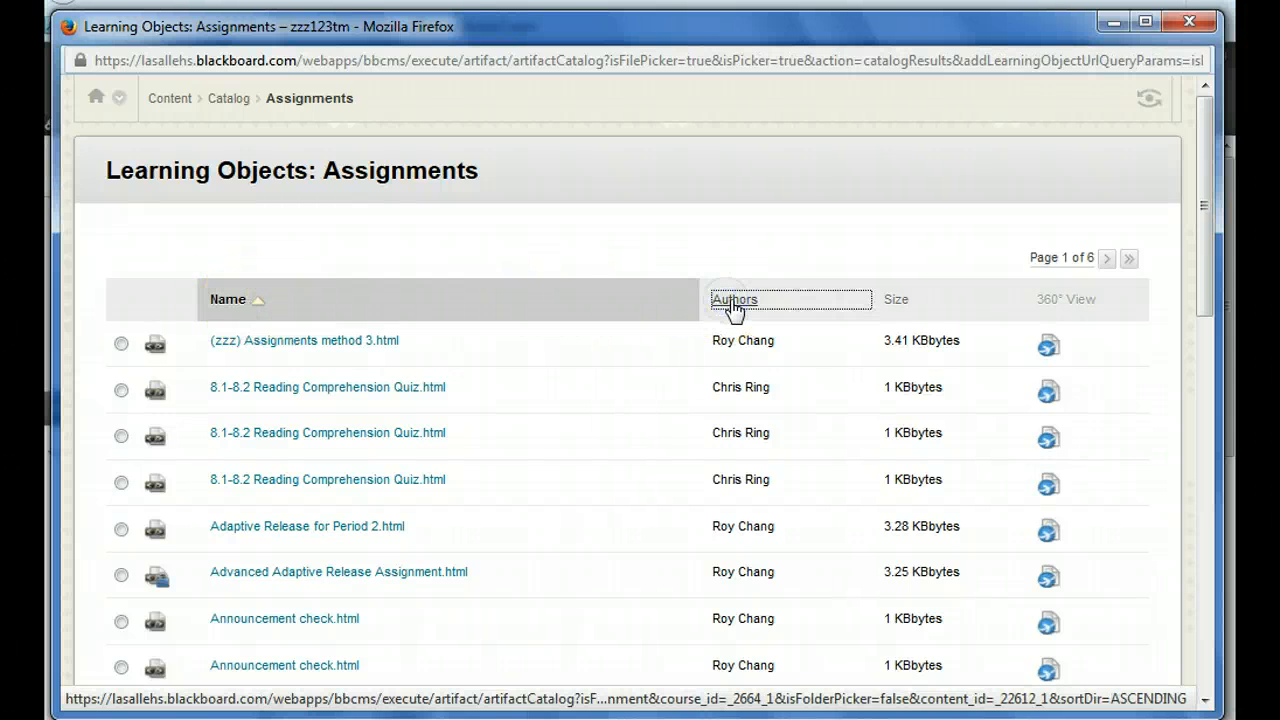
click(708, 302)
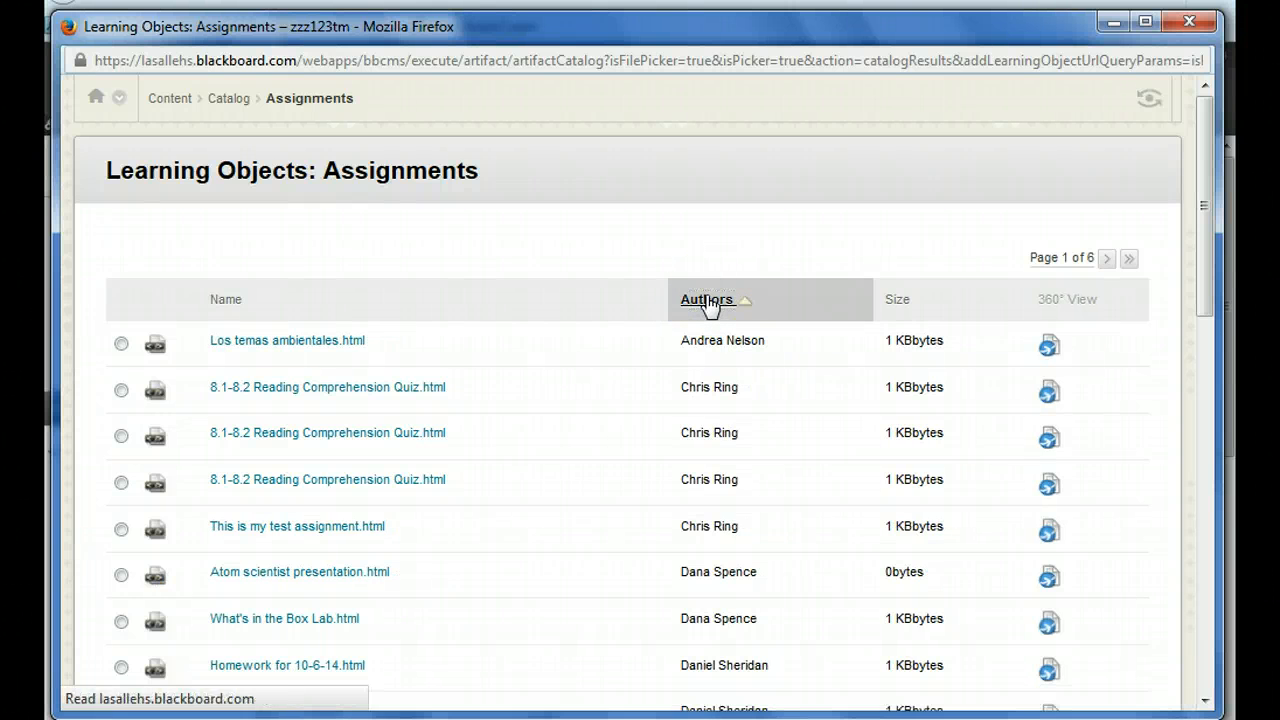
Show all catalog assignments on one page and find "Using Adaptive" in it with all matches highlighted.
drag(1204, 165, 1234, 581)
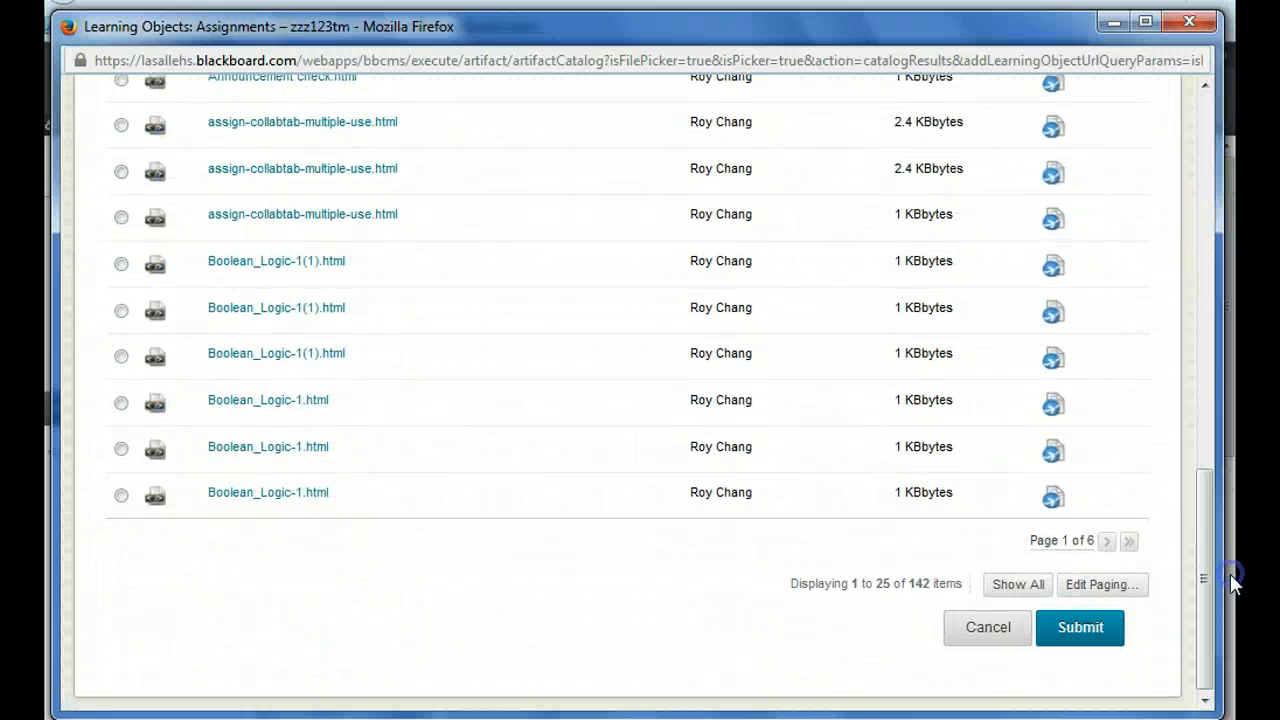
click(1026, 585)
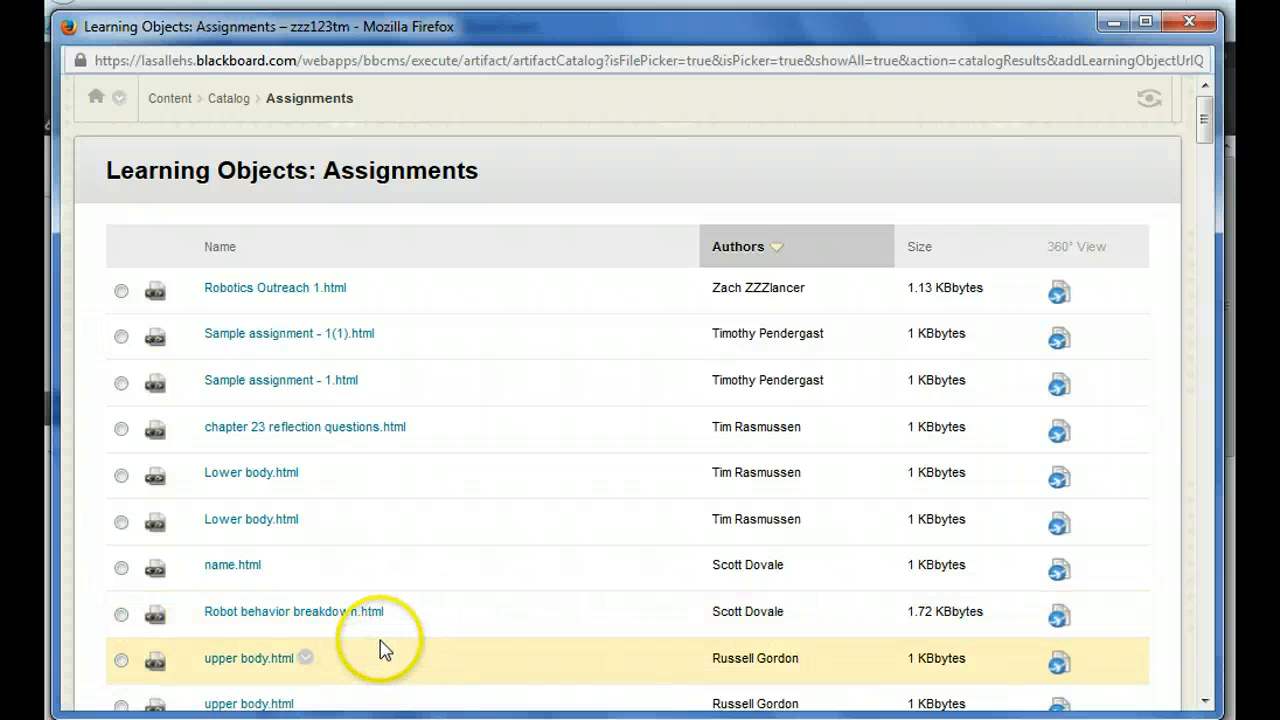
key(ctrl+f)
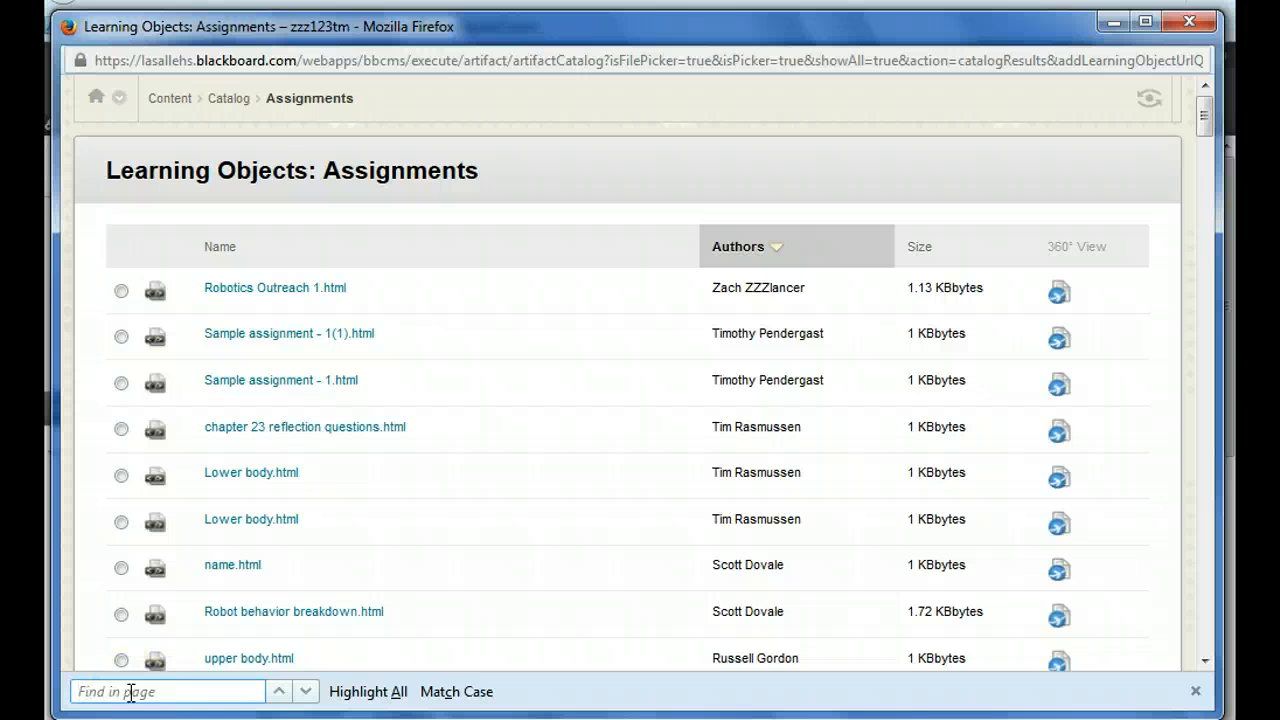
text(Using Adaptive)
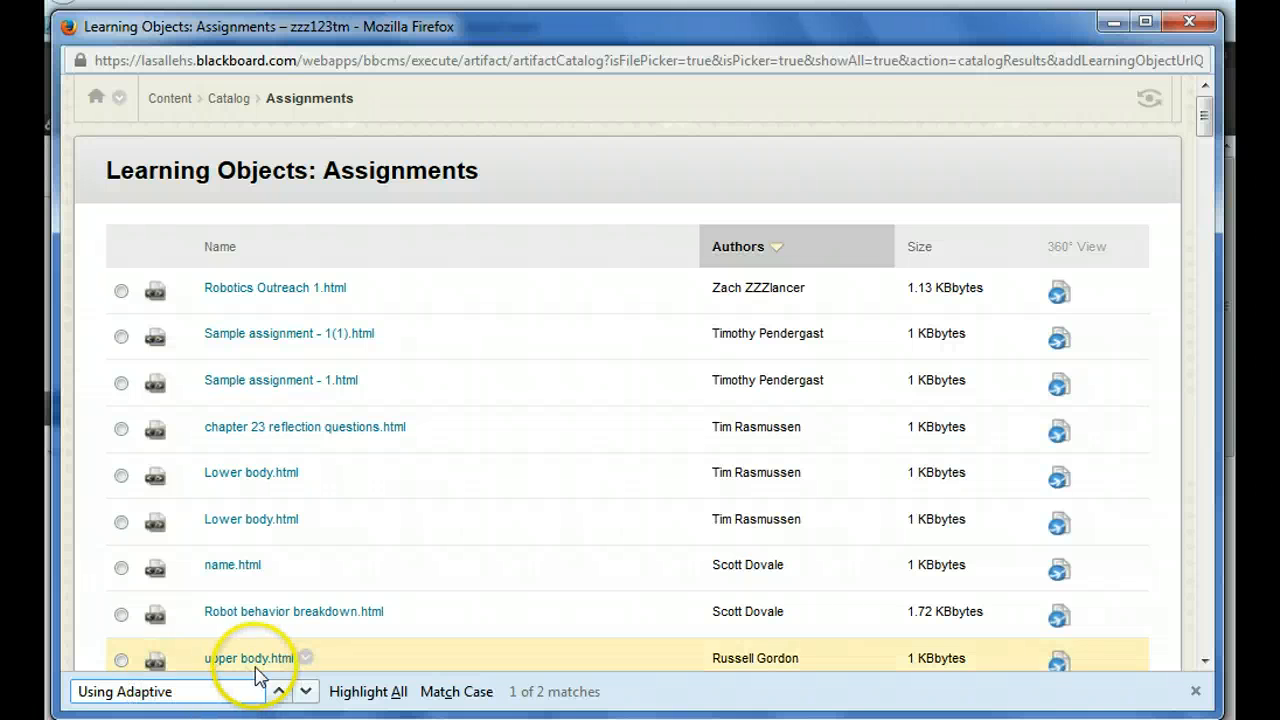
click(383, 700)
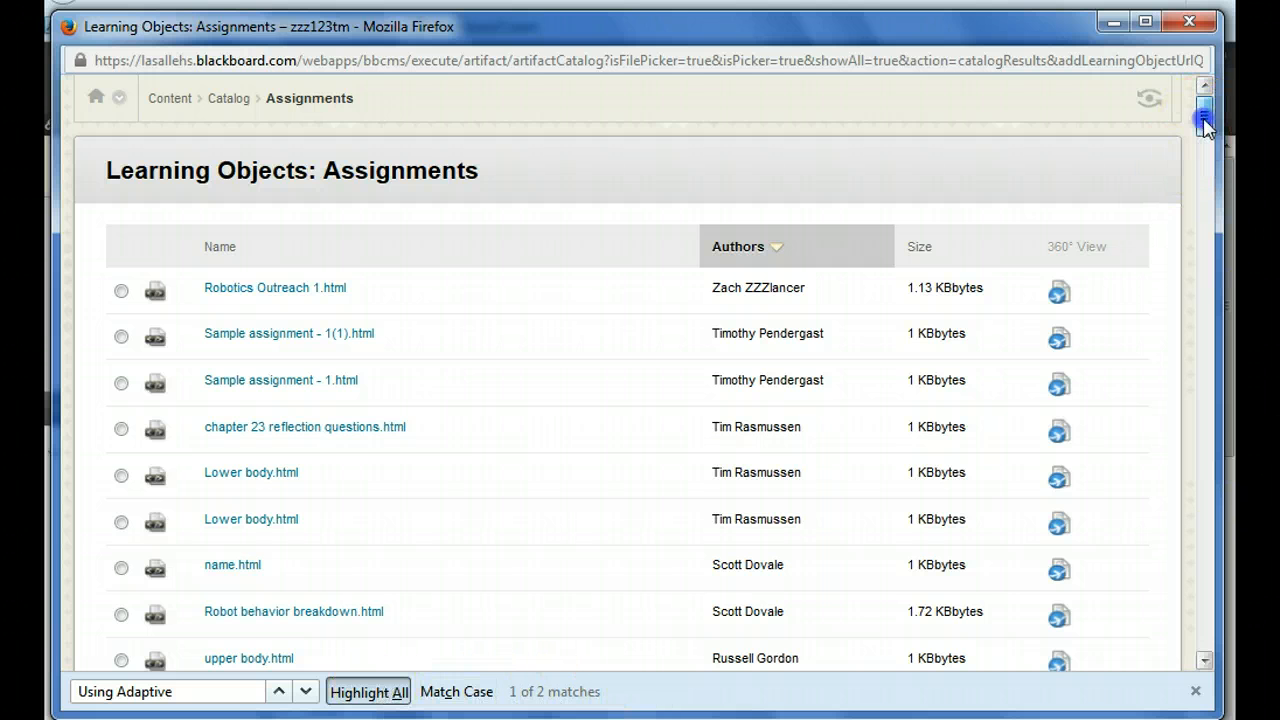
Select the assignment "Using Adaptive Release verion -2.html" in the catalog and submit the choice.
drag(1202, 135, 1218, 200)
drag(1218, 257, 1232, 385)
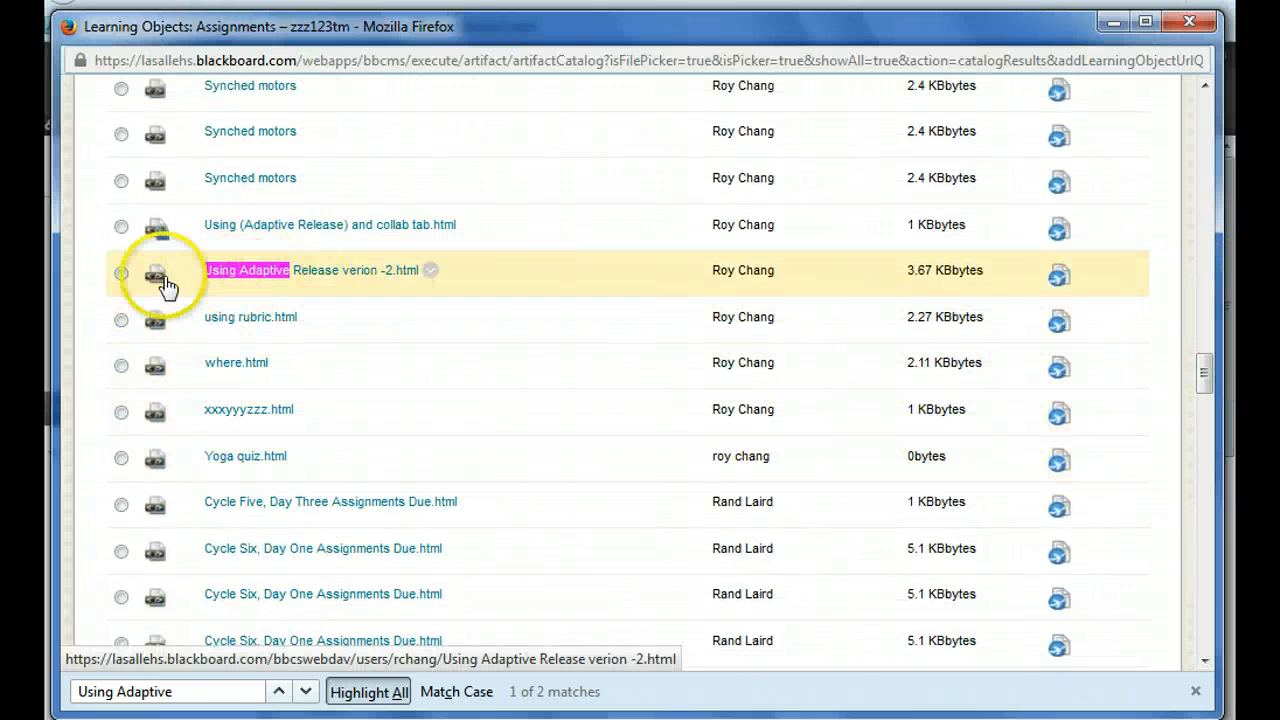
click(122, 274)
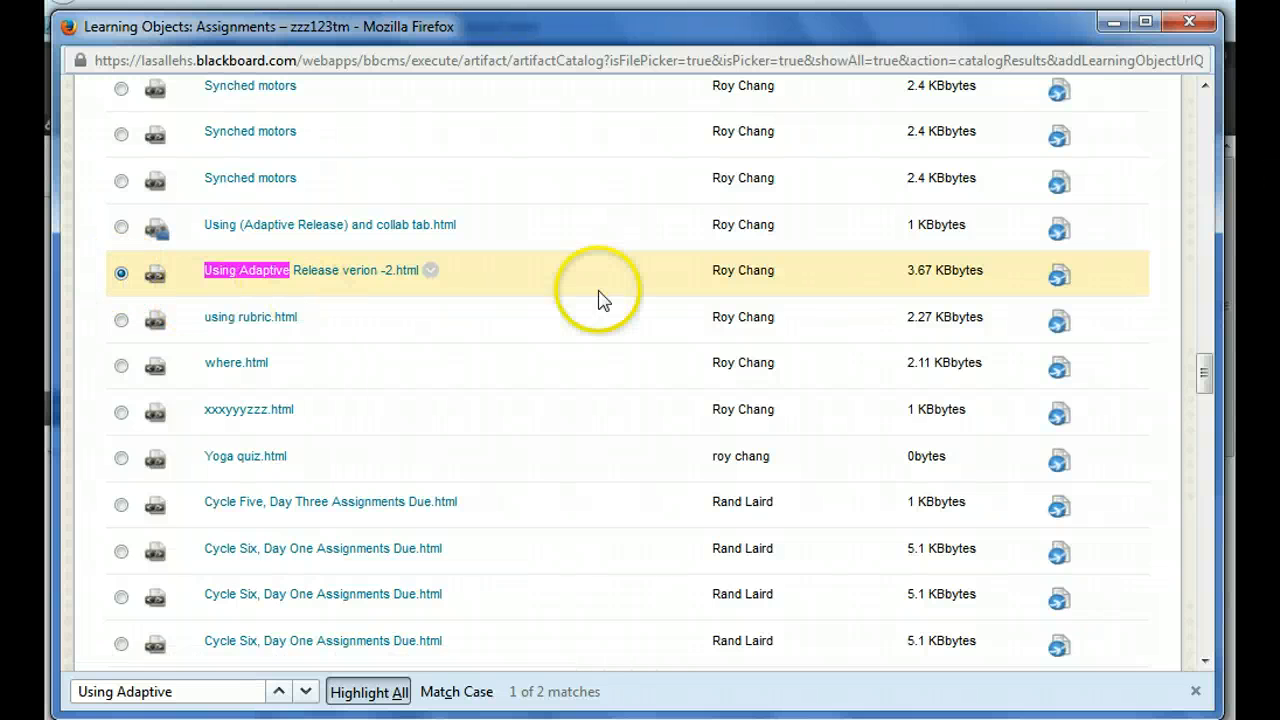
drag(1207, 420, 1207, 650)
click(1080, 590)
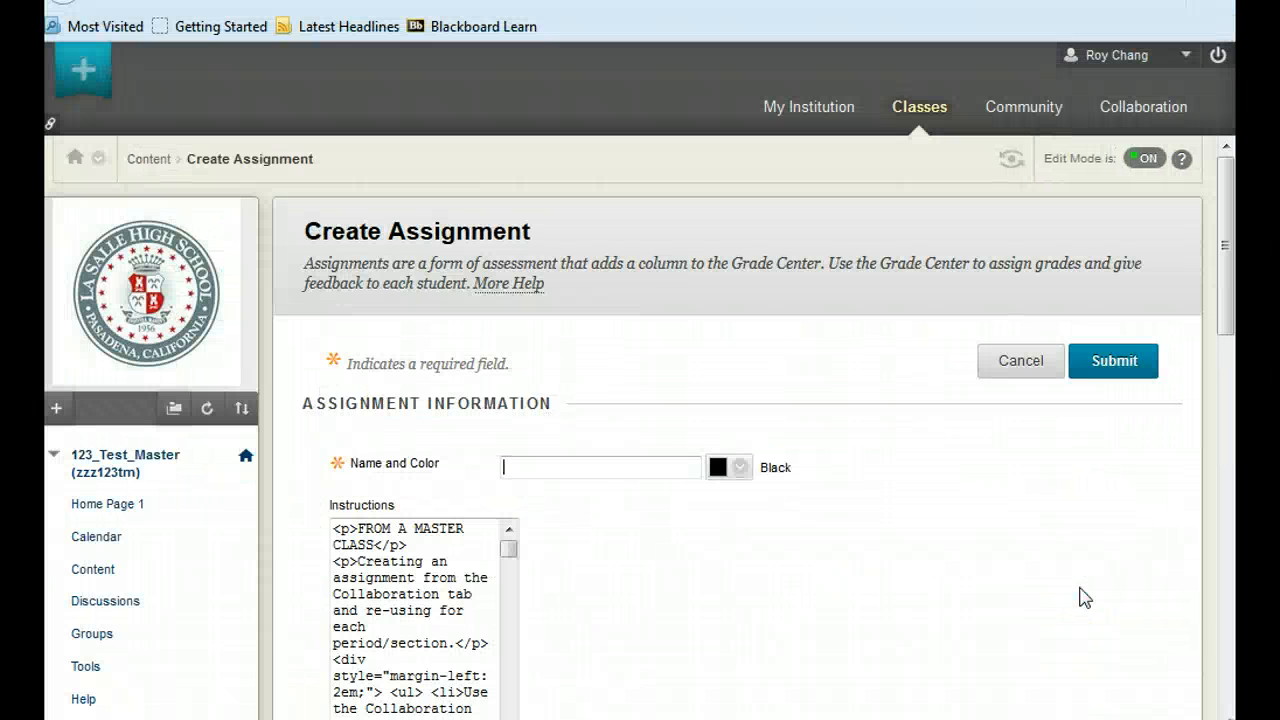
click(1077, 578)
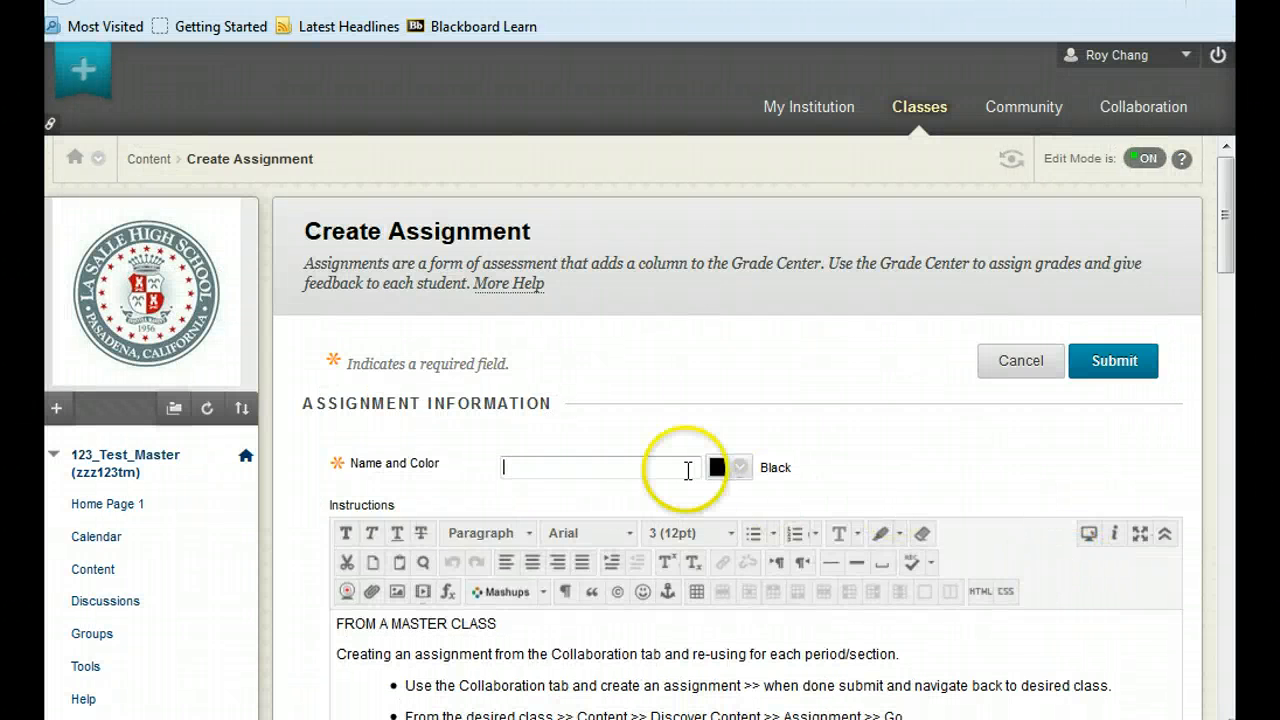
Name the new assignment "Using Adpative Release for Period - 2".
click(523, 467)
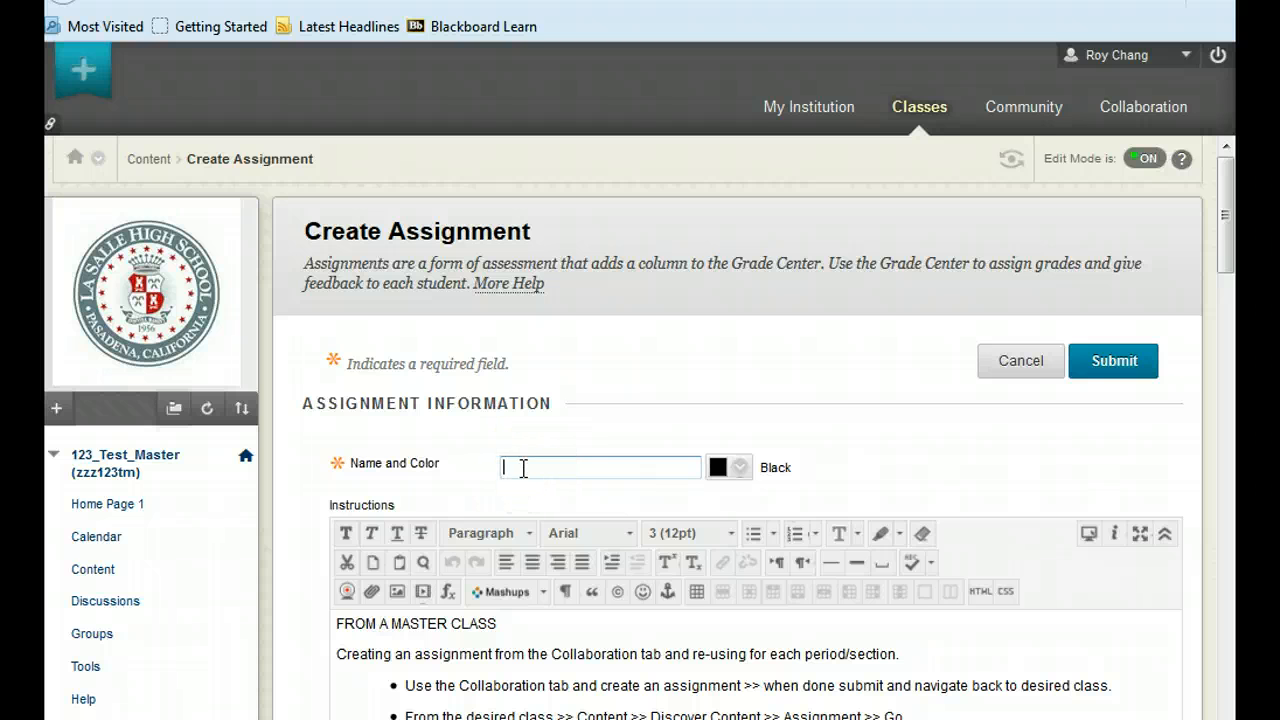
text(Usin)
text(g Adpative Release for Period - 2)
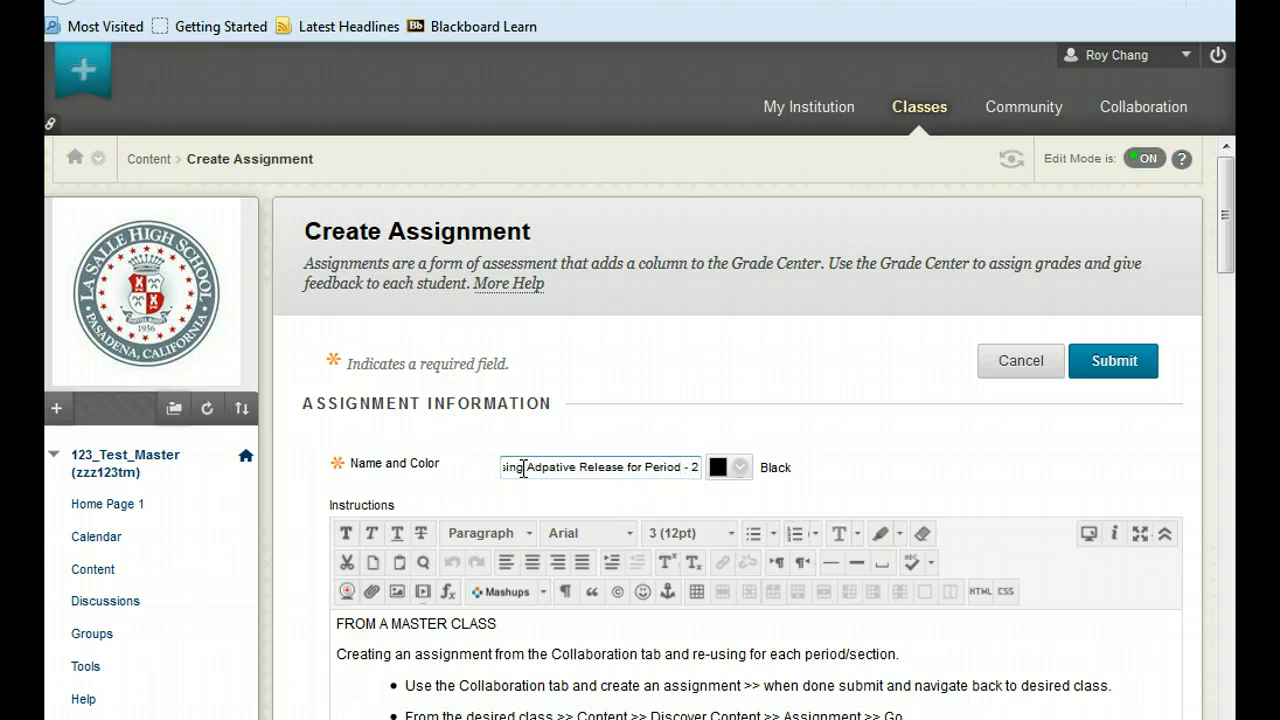
Set the assignment's due date to 02/10/2015 with the date picker.
drag(1234, 243, 1234, 465)
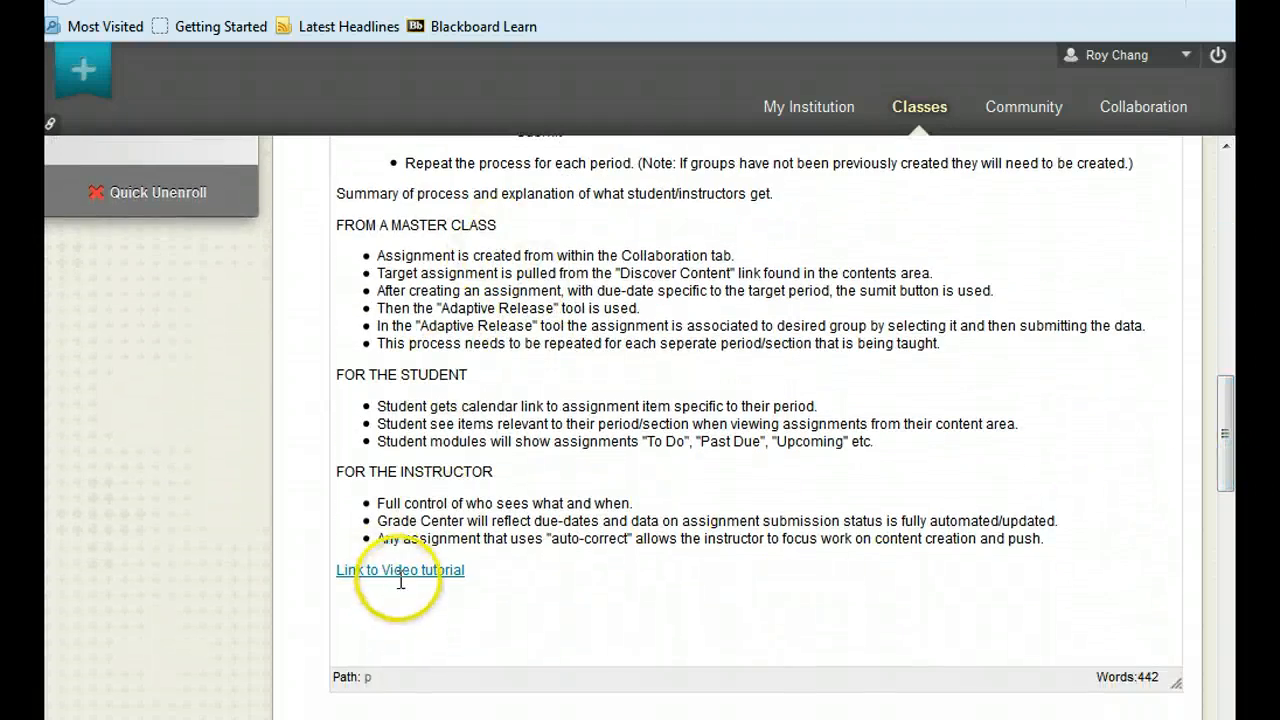
drag(1229, 434, 1225, 552)
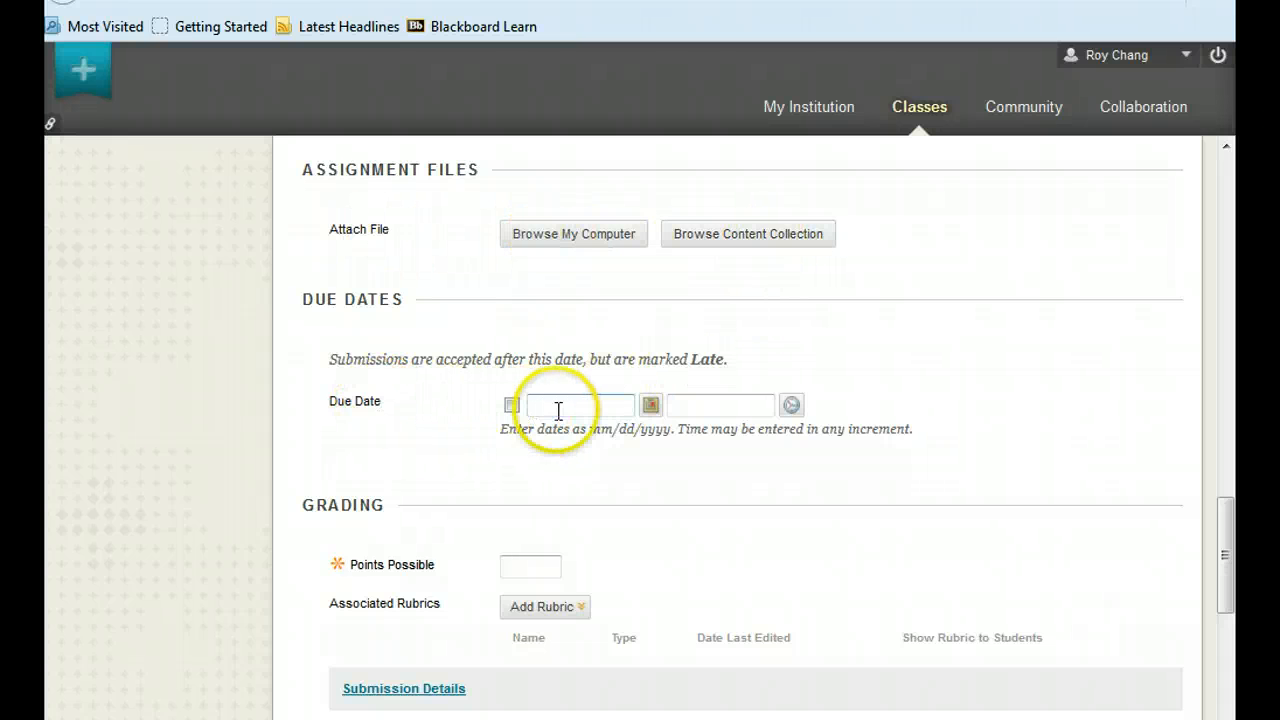
click(651, 405)
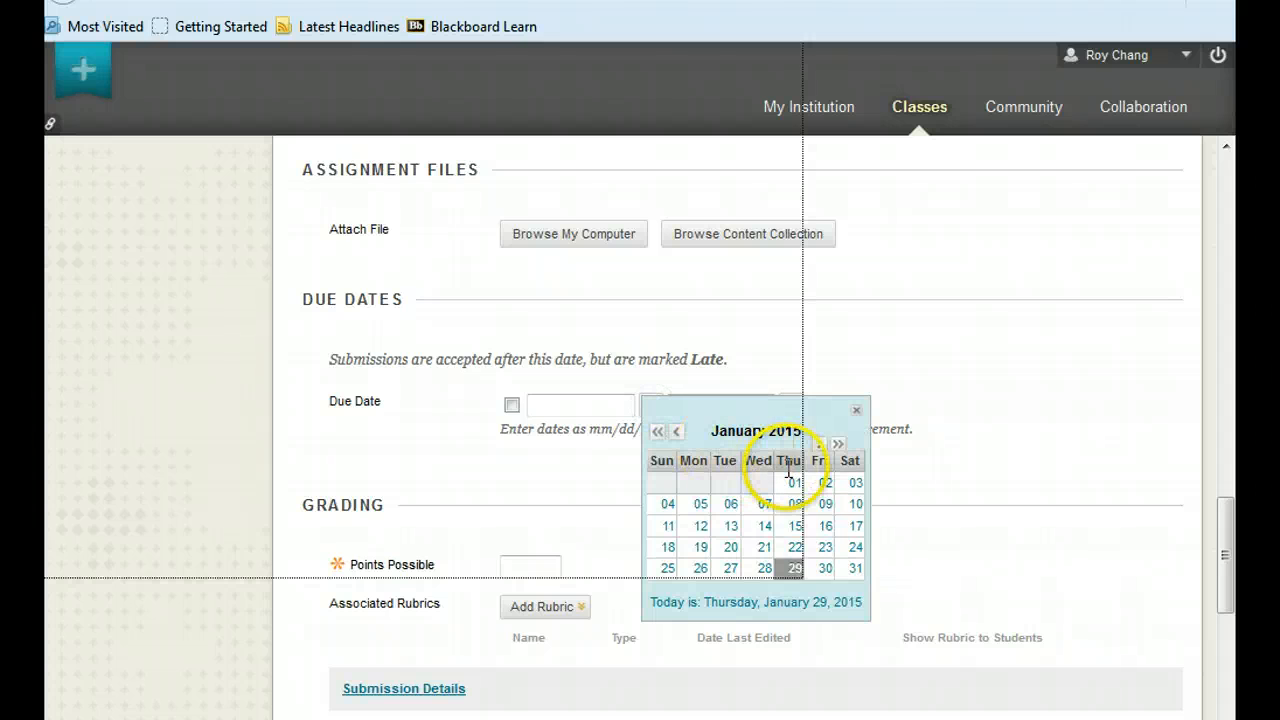
click(825, 568)
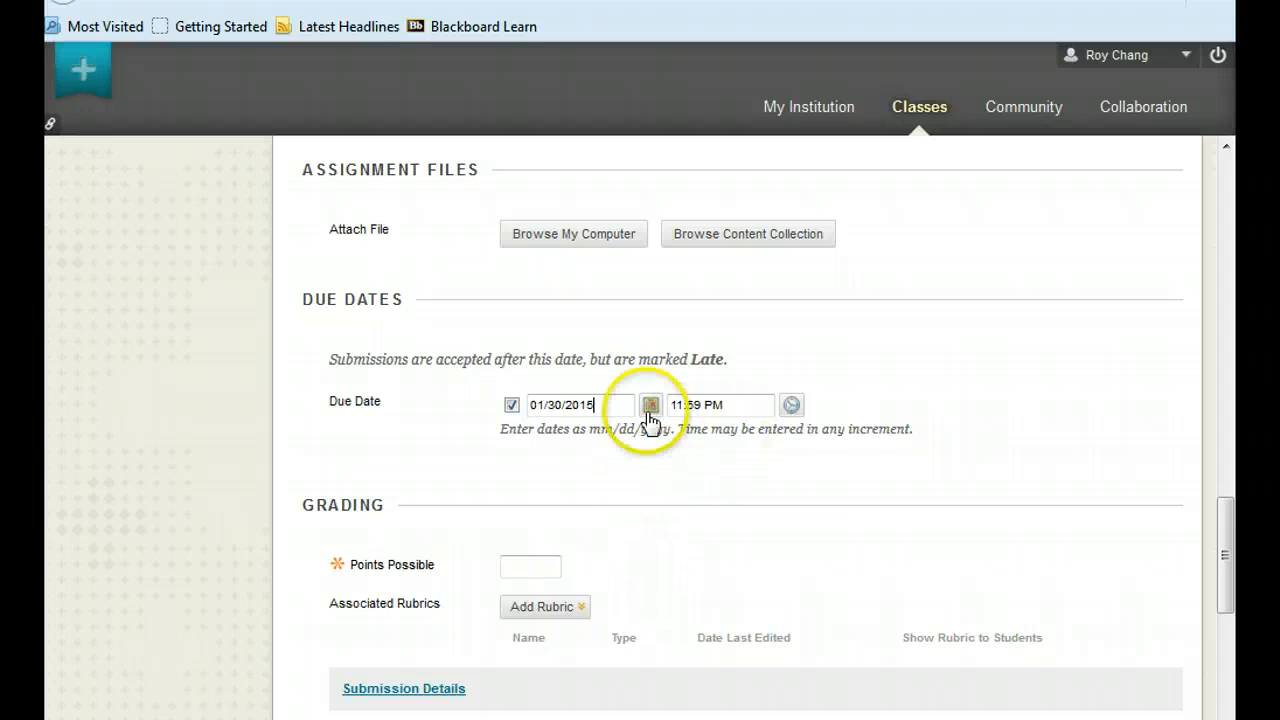
click(651, 406)
click(819, 443)
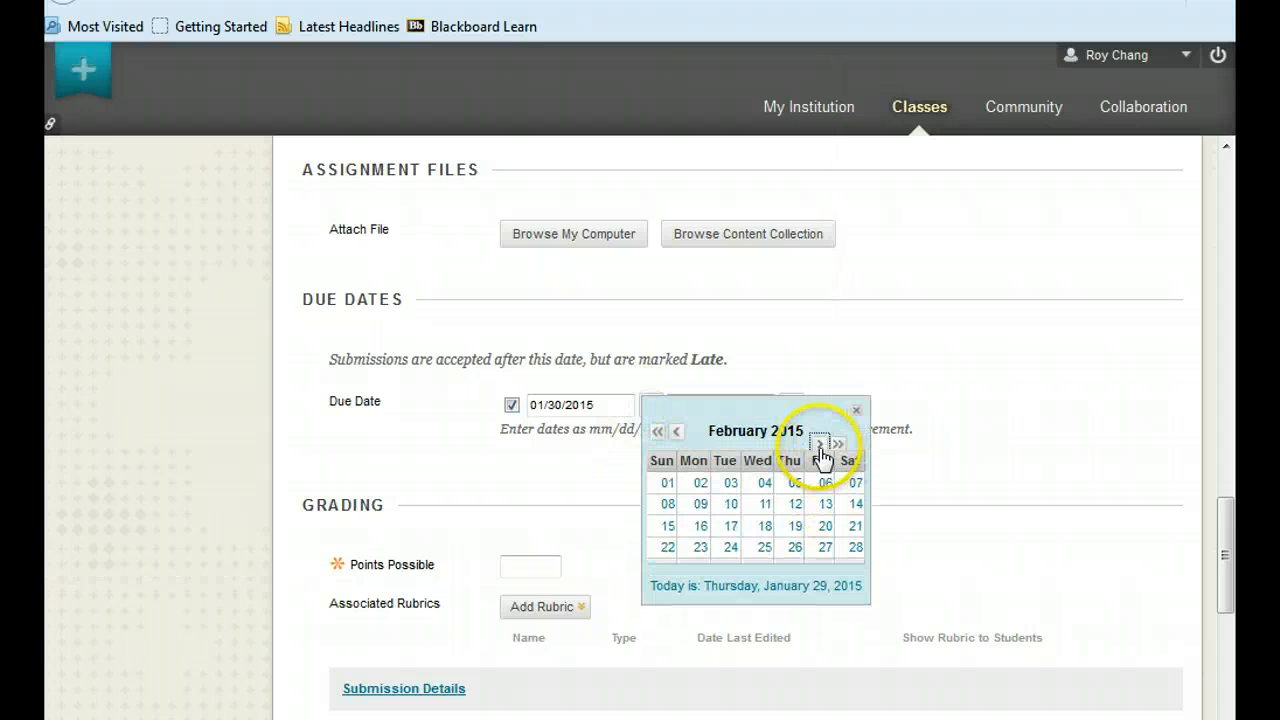
click(731, 504)
Set the assignment's possible points to 50 in the Grading section.
scroll(891, 509, down, 3)
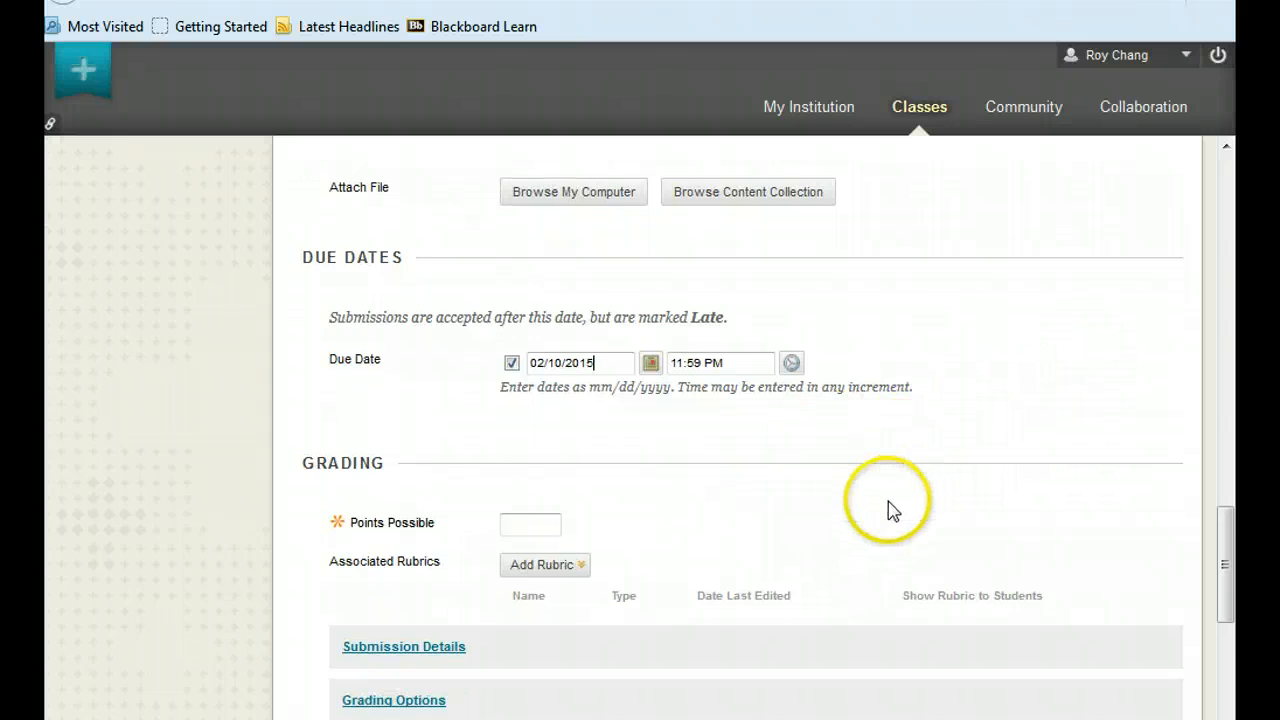
click(518, 418)
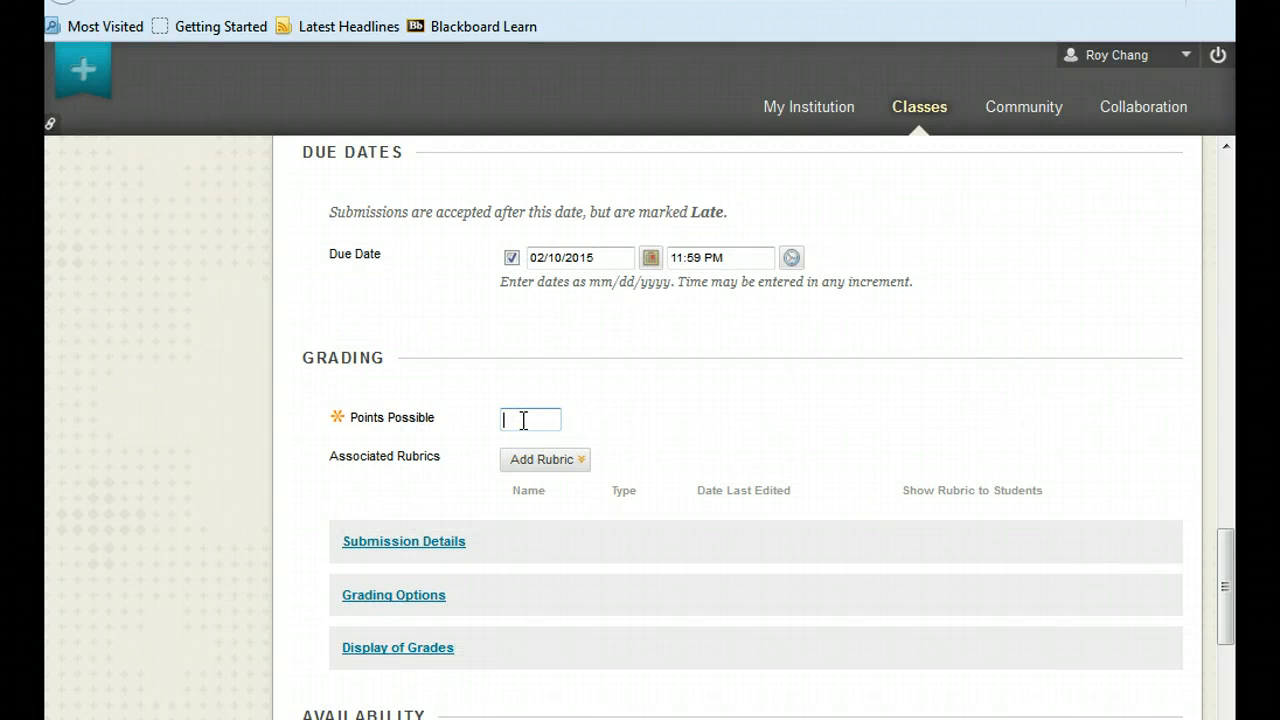
text(50)
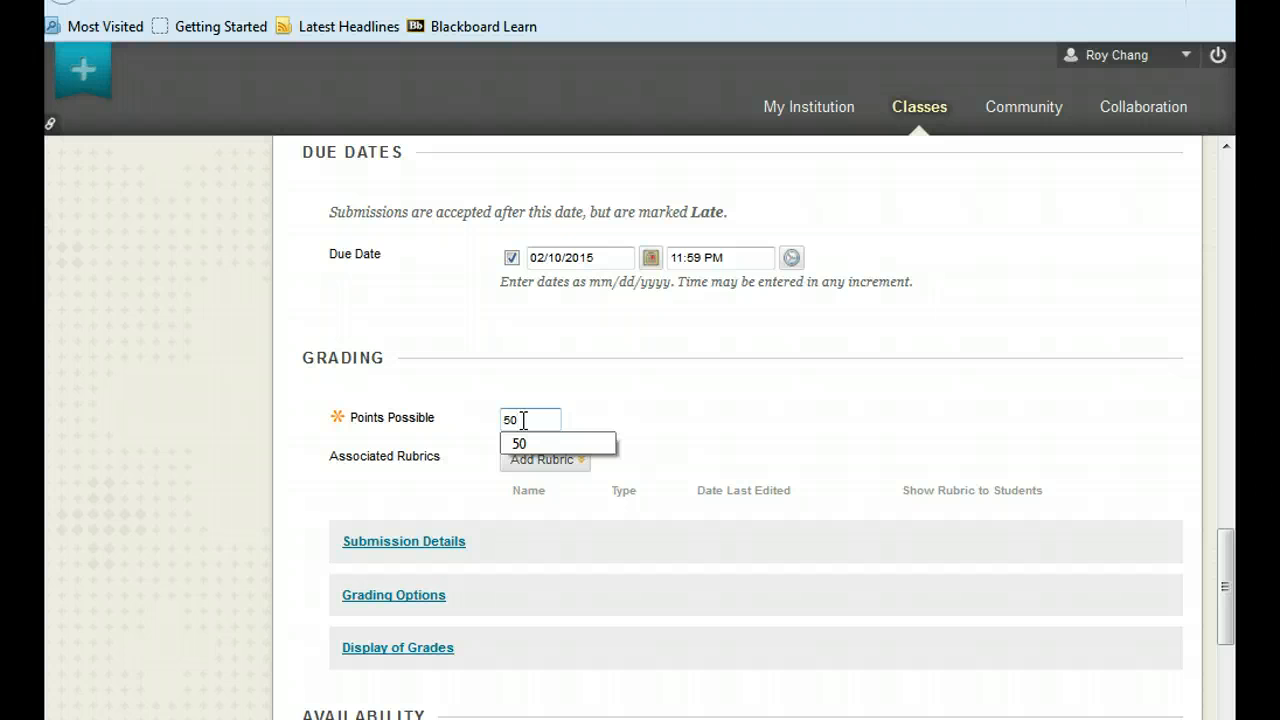
click(691, 423)
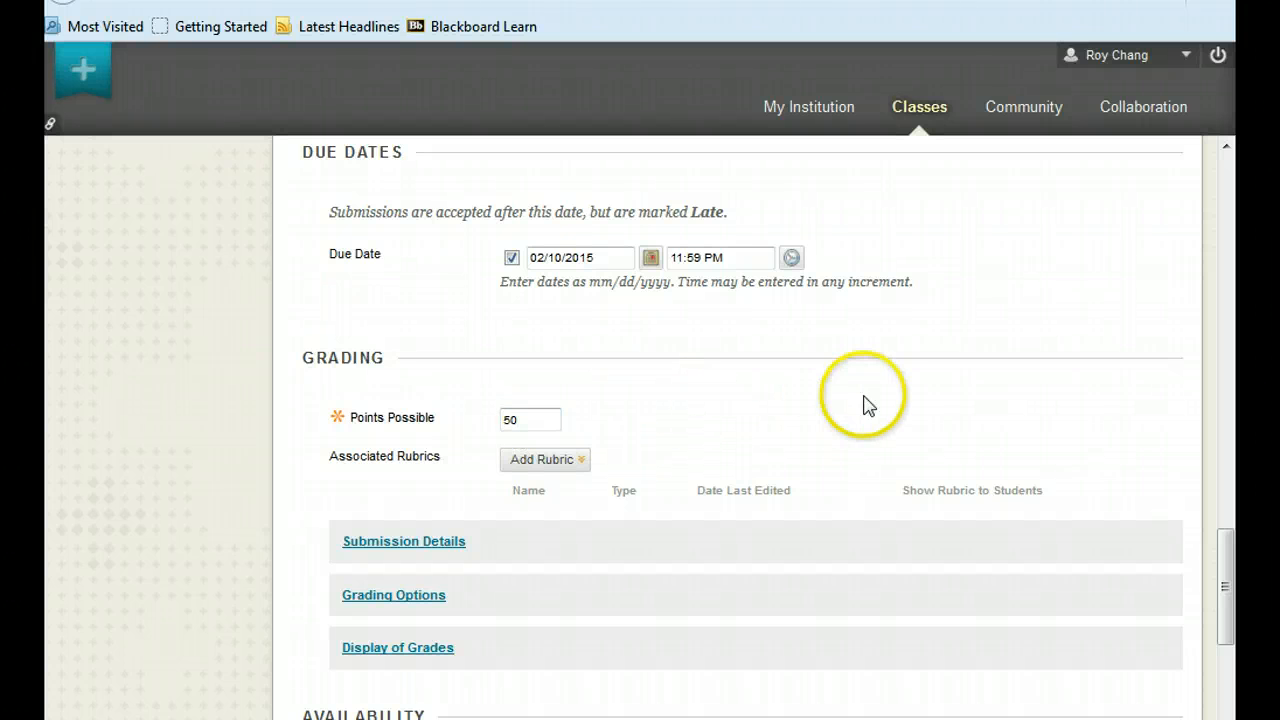
Expand the submission details to check the assignment type and number of attempts, and submit the assignment.
click(398, 548)
drag(1223, 506, 1230, 565)
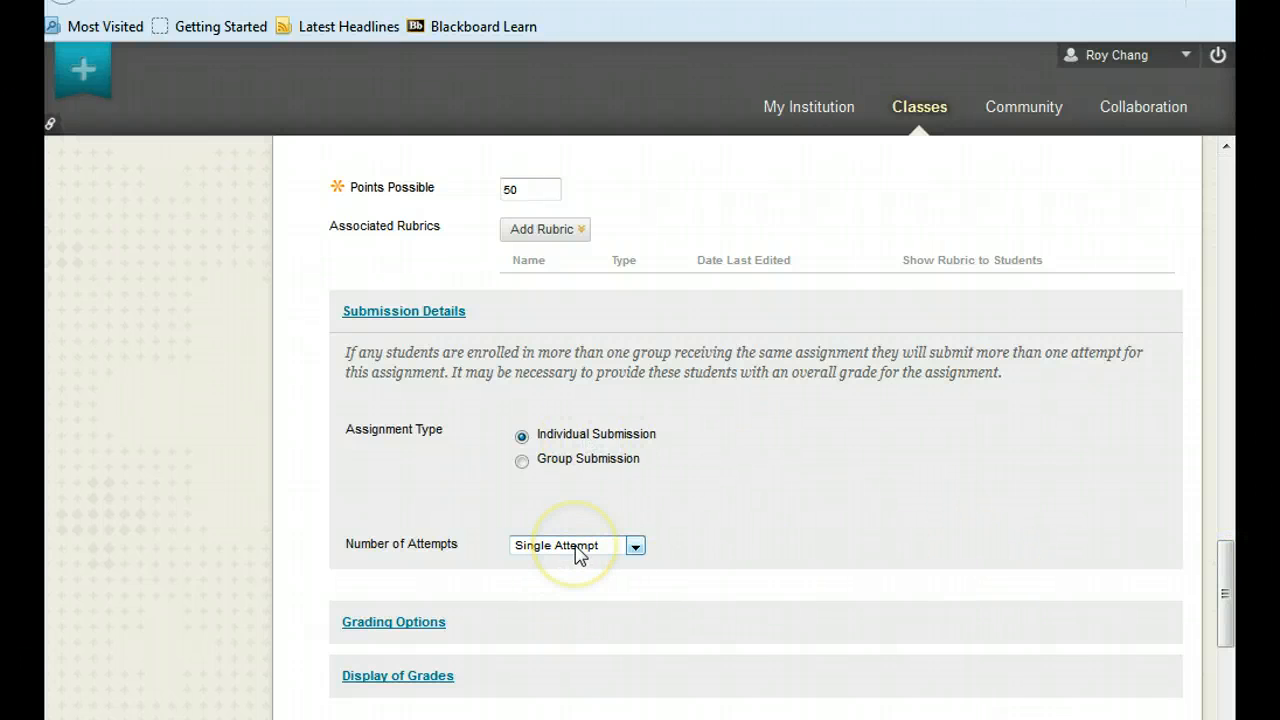
drag(1222, 560, 1237, 655)
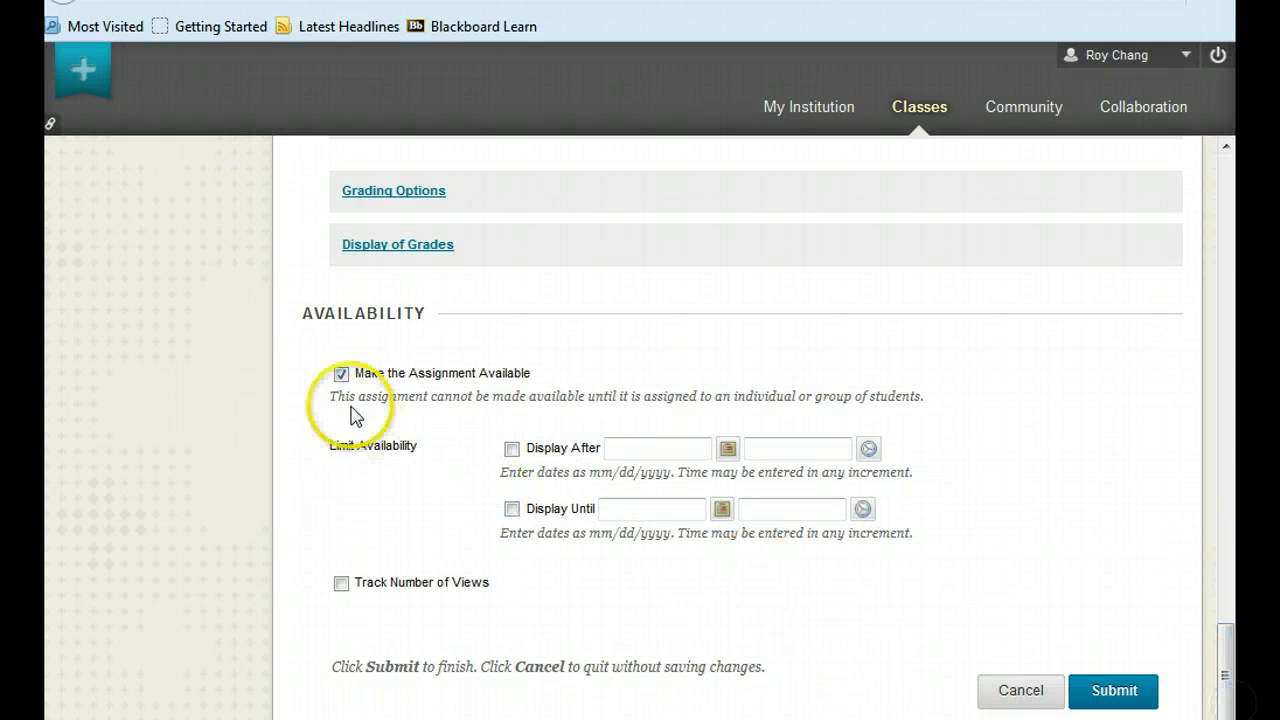
click(1114, 692)
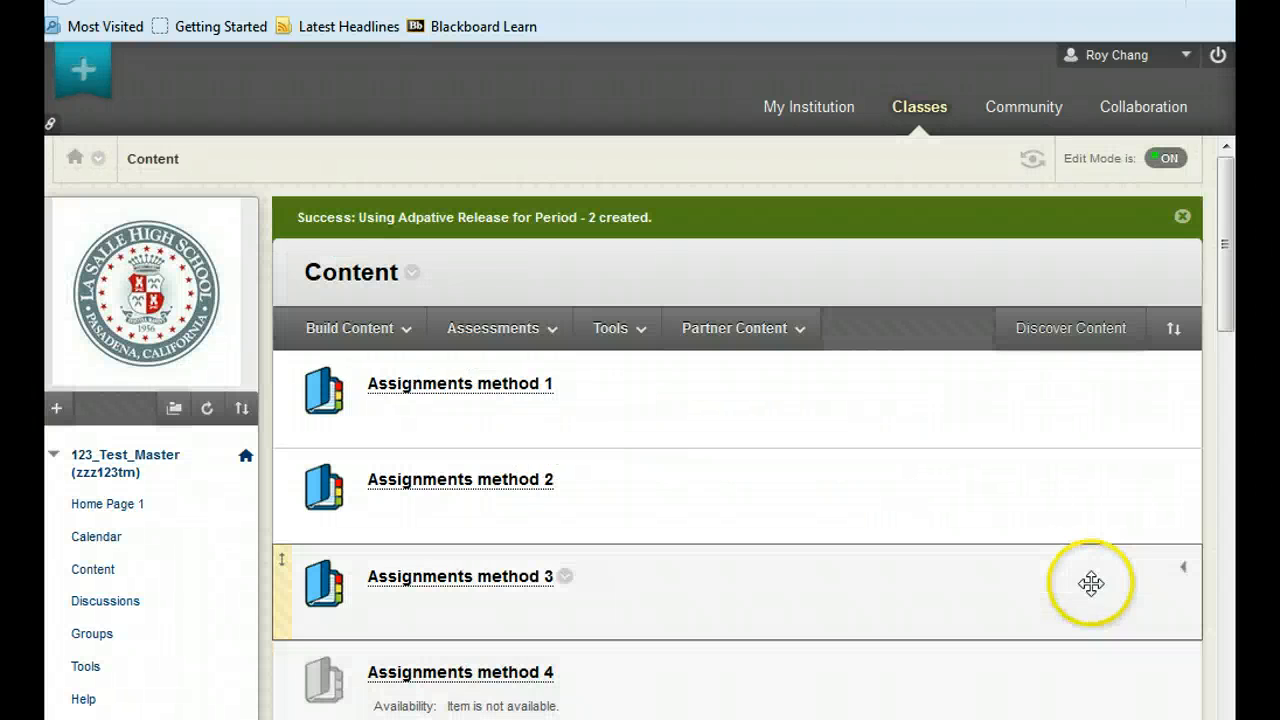
Examine the "Using Adpative Release for Period - 2" assignment in the class content, collapsing and re-expanding its details.
drag(1228, 285, 1235, 512)
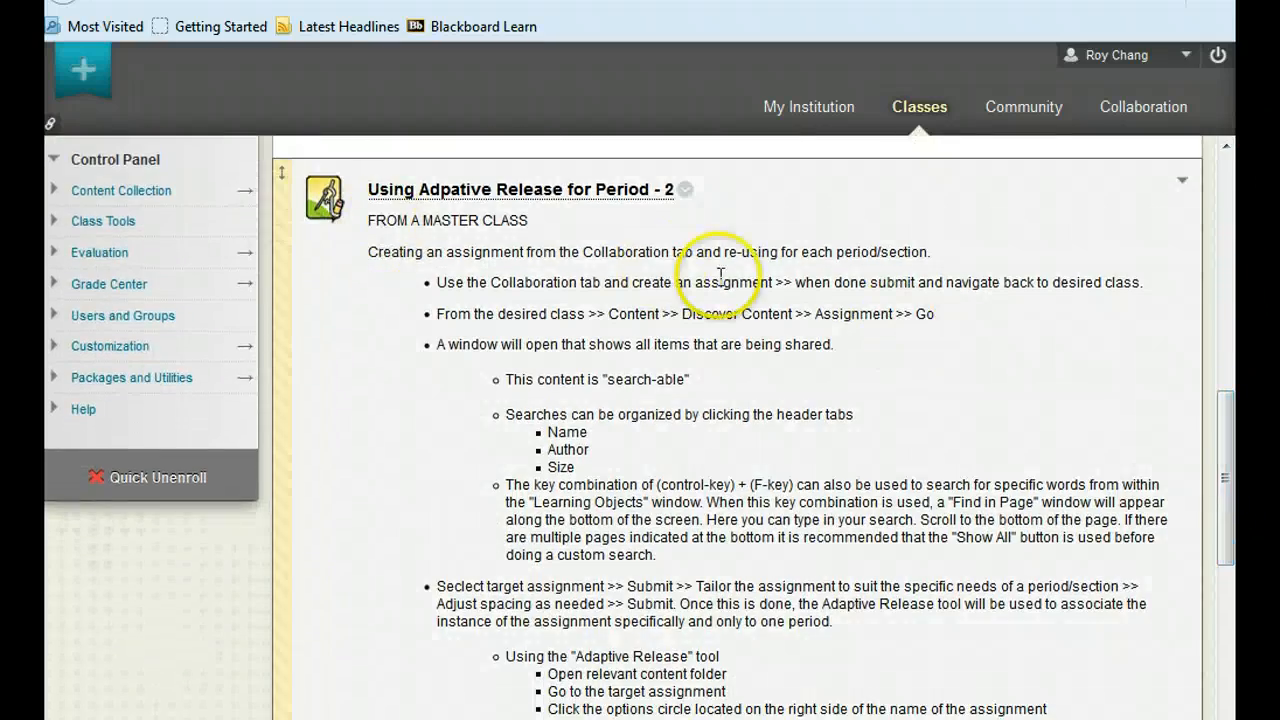
scroll(790, 430, down, 7)
scroll(735, 428, down, 3)
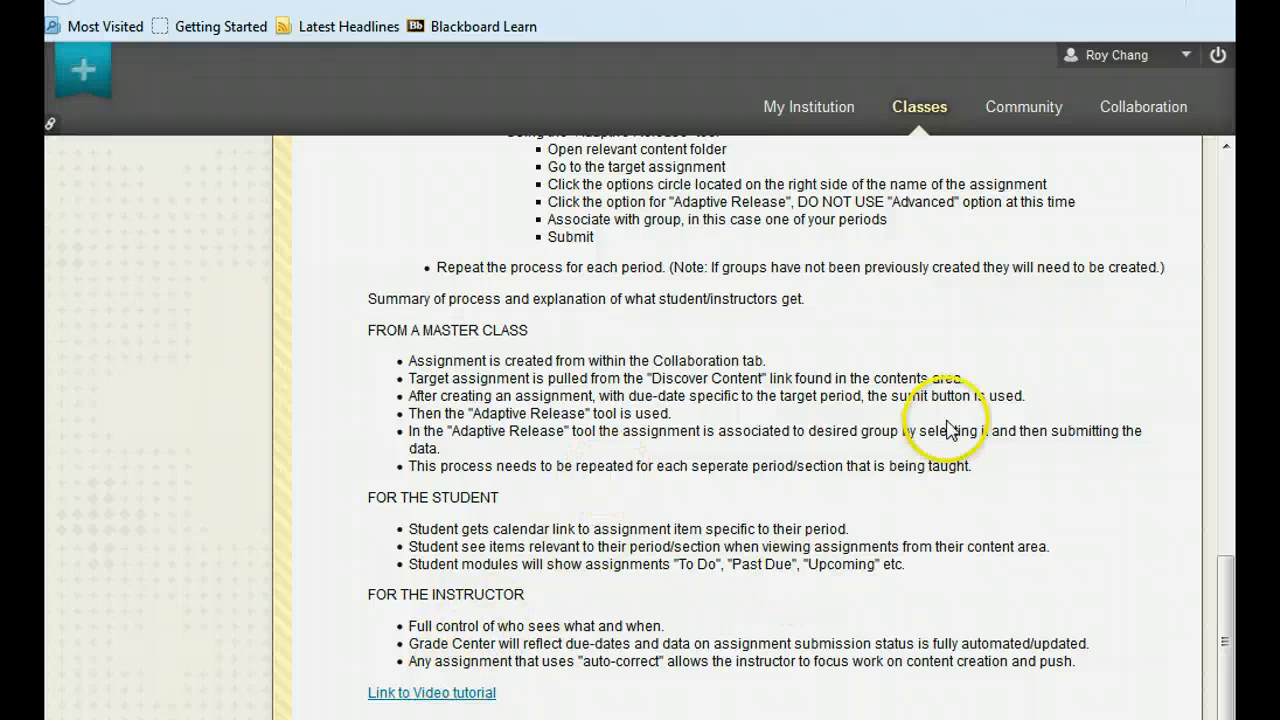
scroll(944, 425, up, 10)
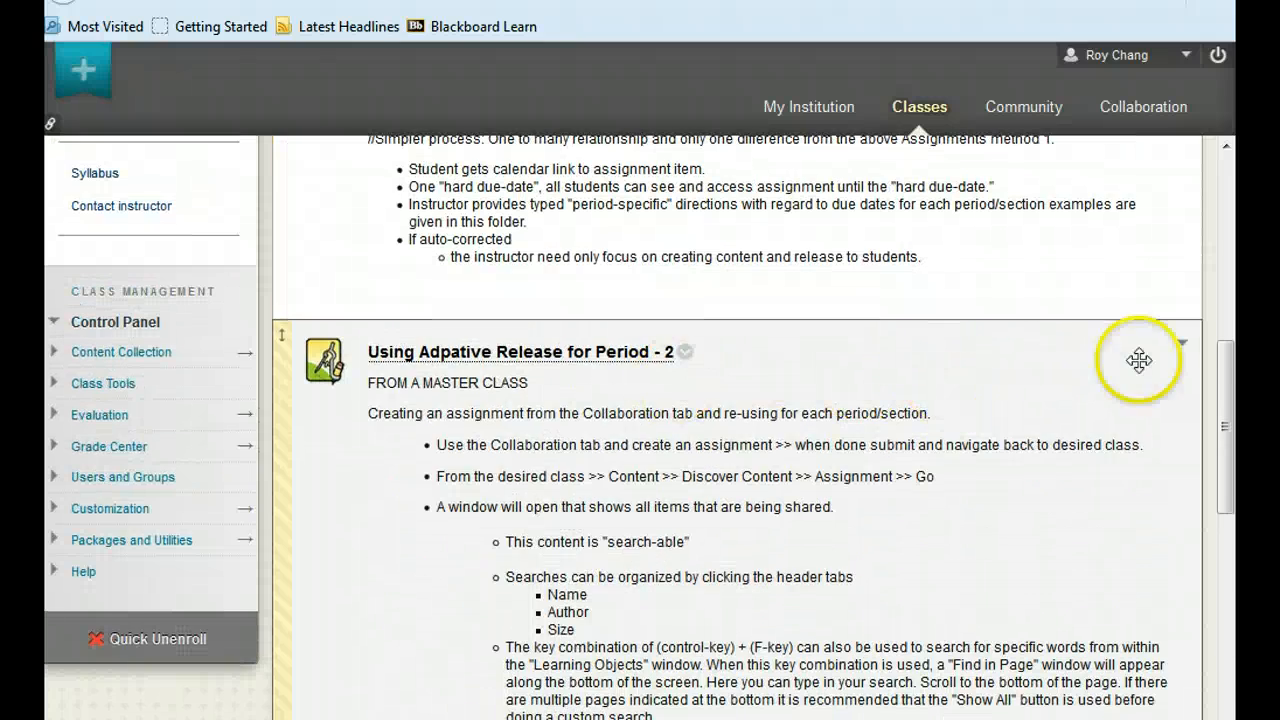
click(1182, 343)
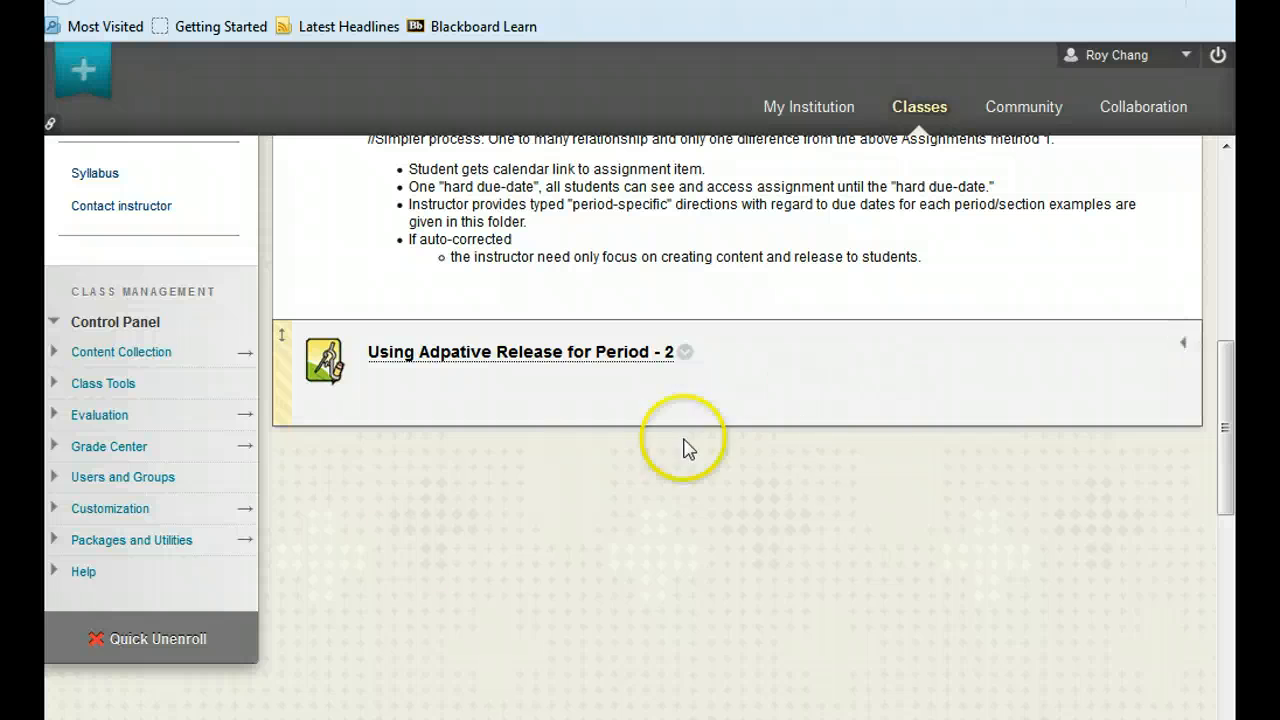
scroll(737, 597, up, 3)
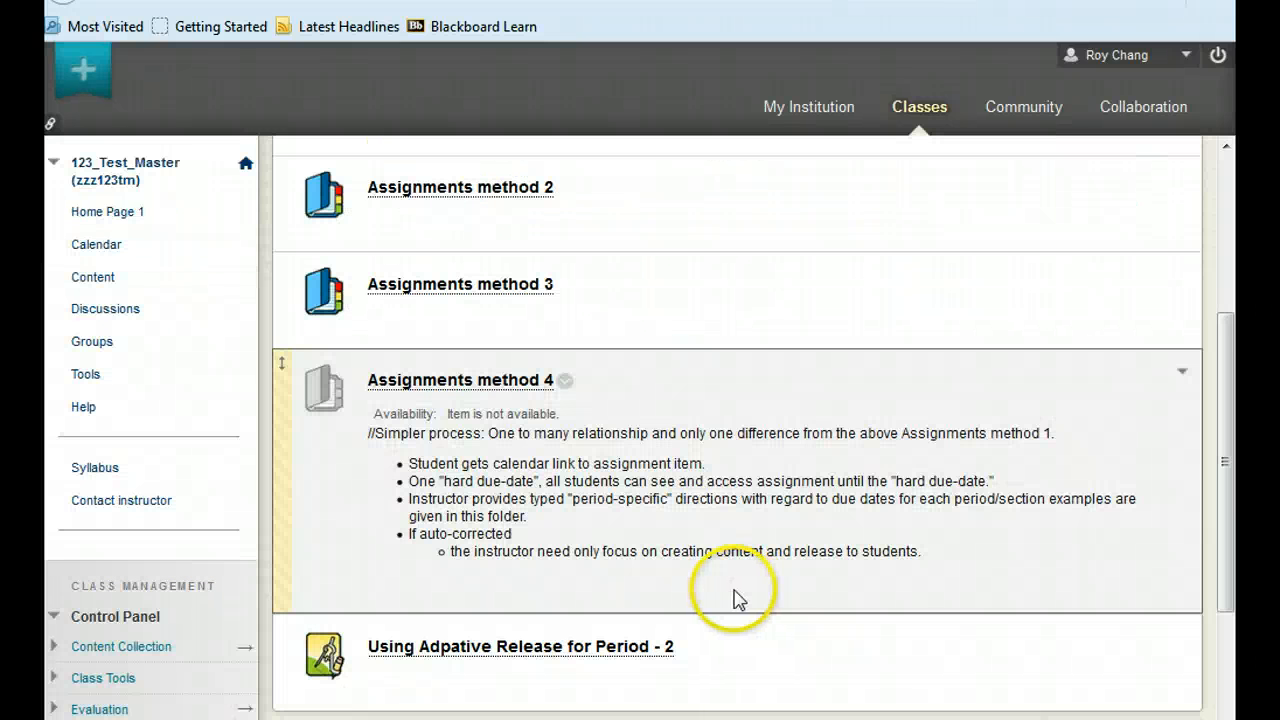
scroll(737, 597, down, 1)
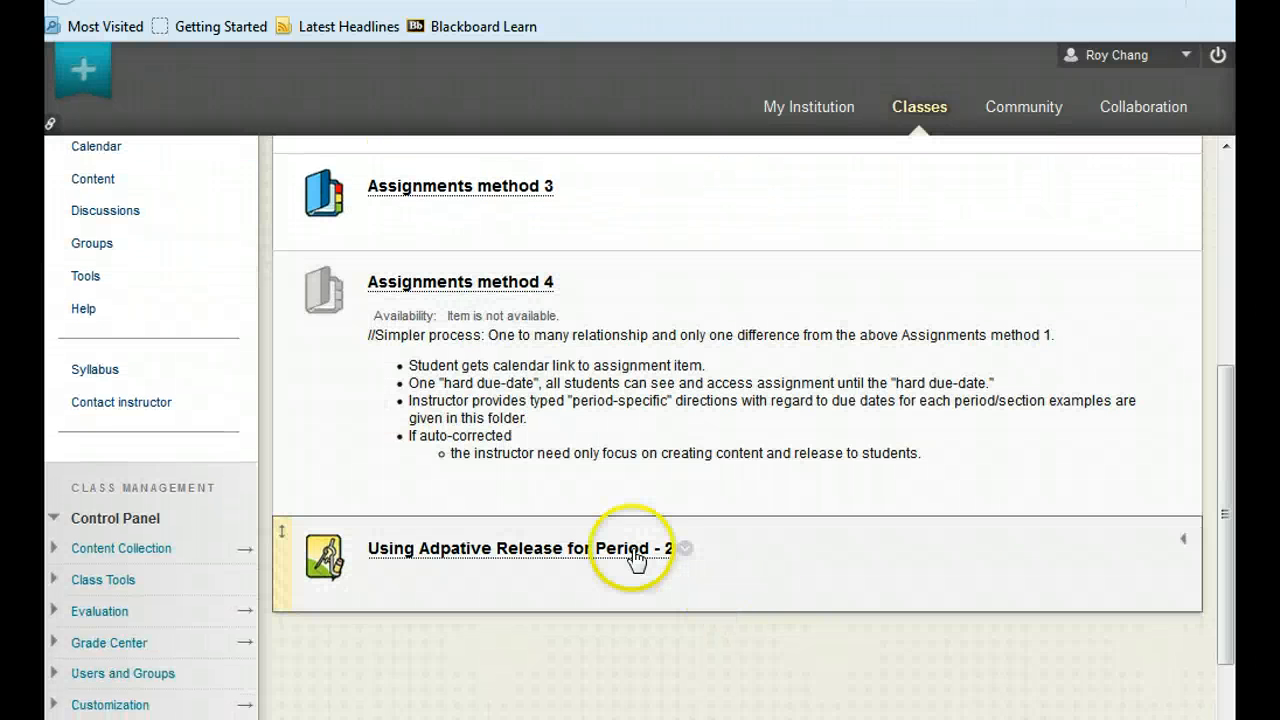
click(1181, 543)
scroll(943, 543, down, 4)
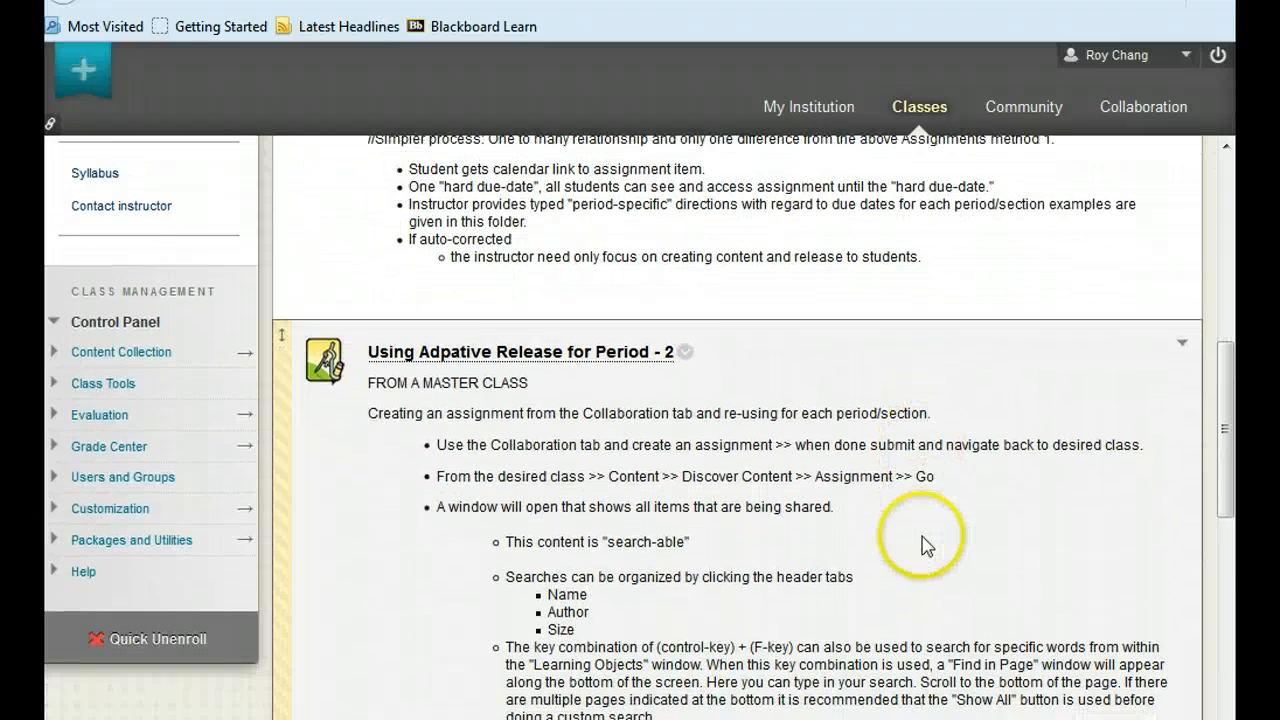
scroll(920, 543, up, 2)
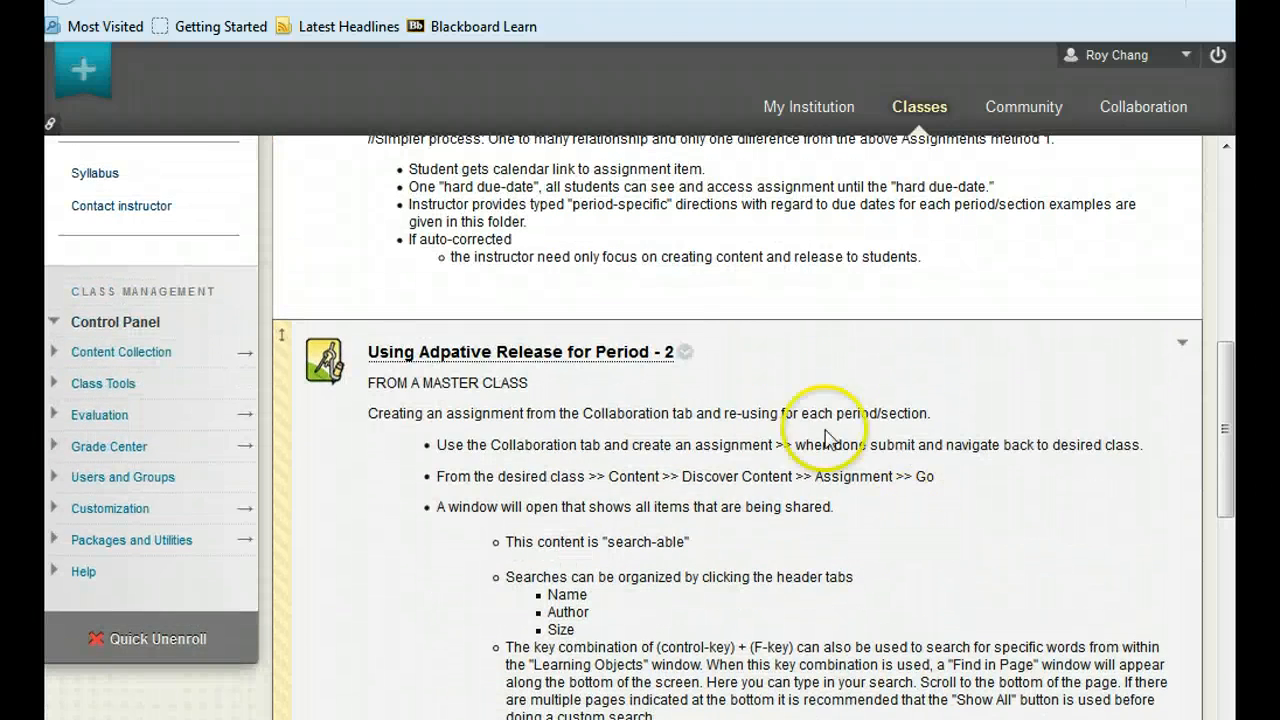
Create an Adaptive Release rule limiting "Using Adpative Release for Period - 2" to the period 2 class group, and submit it.
click(687, 355)
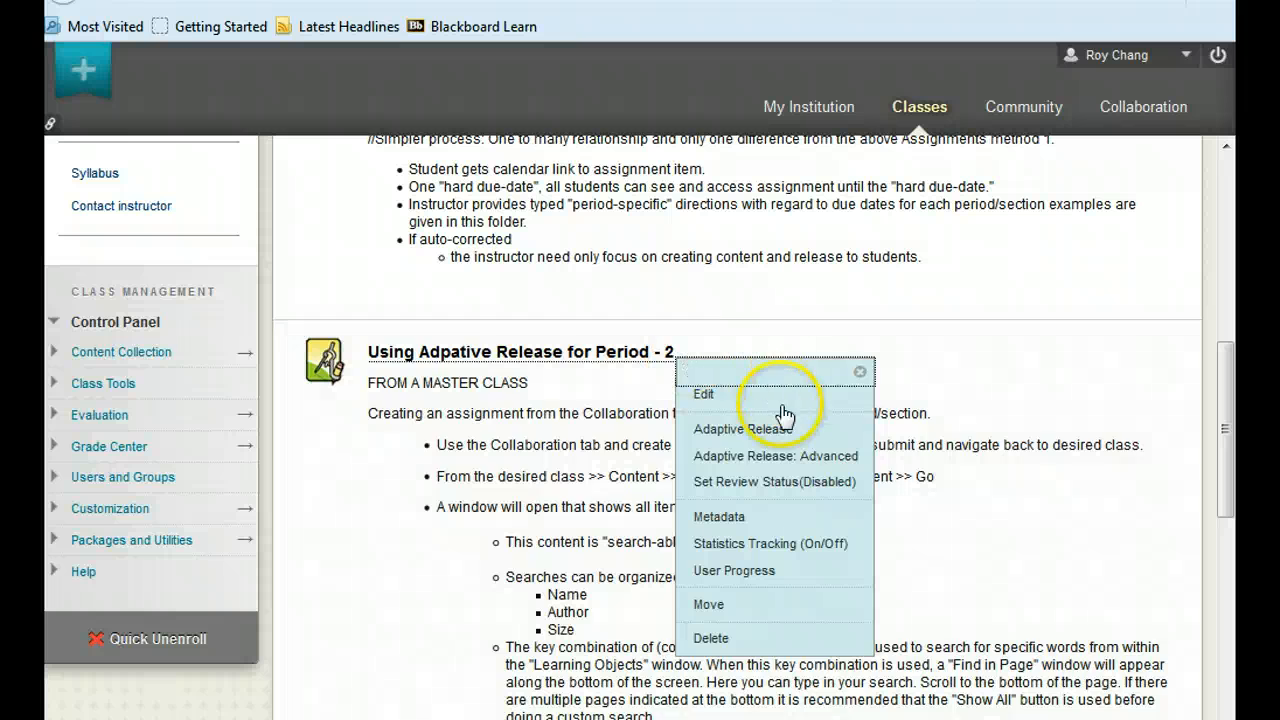
click(778, 431)
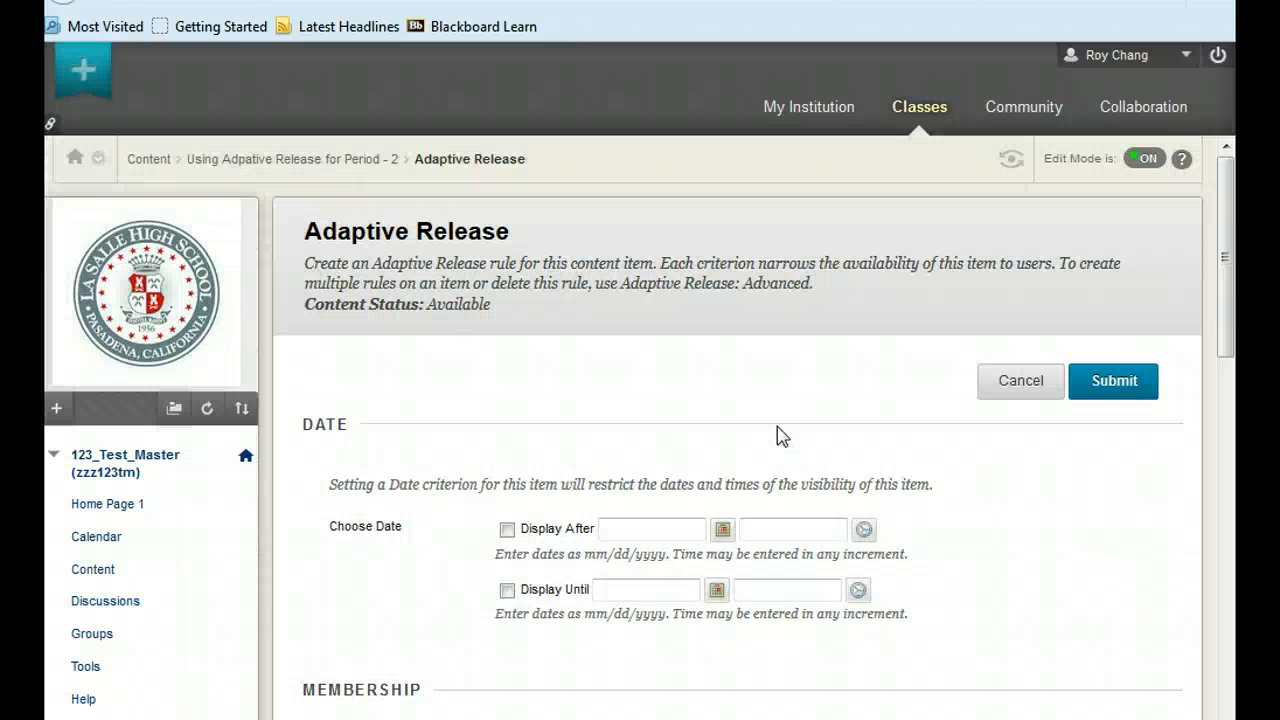
scroll(777, 426, down, 3)
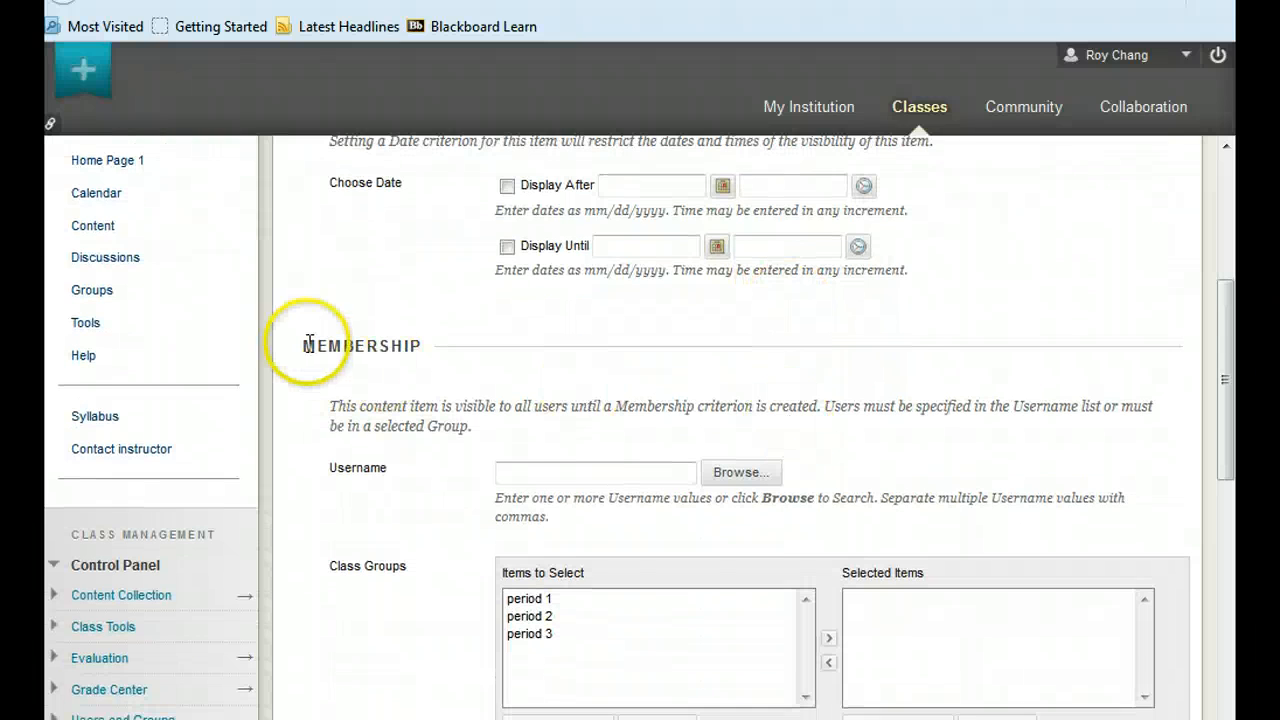
scroll(605, 380, down, 1)
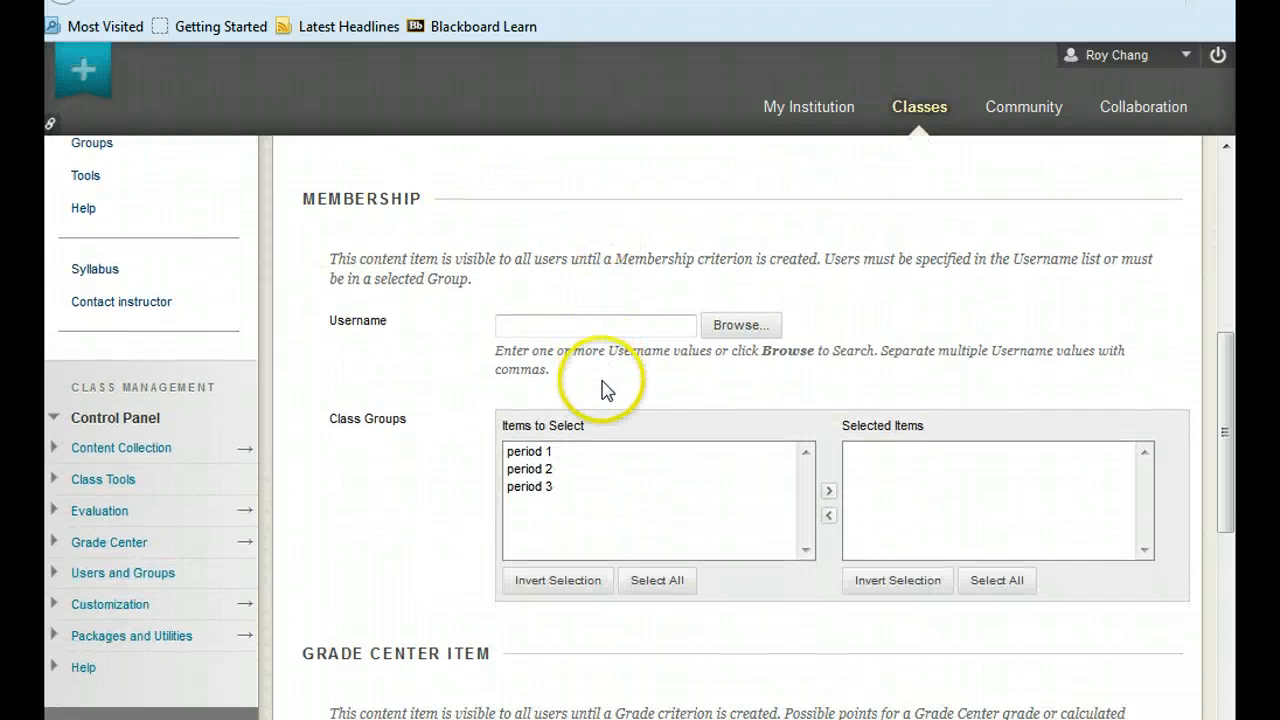
click(535, 470)
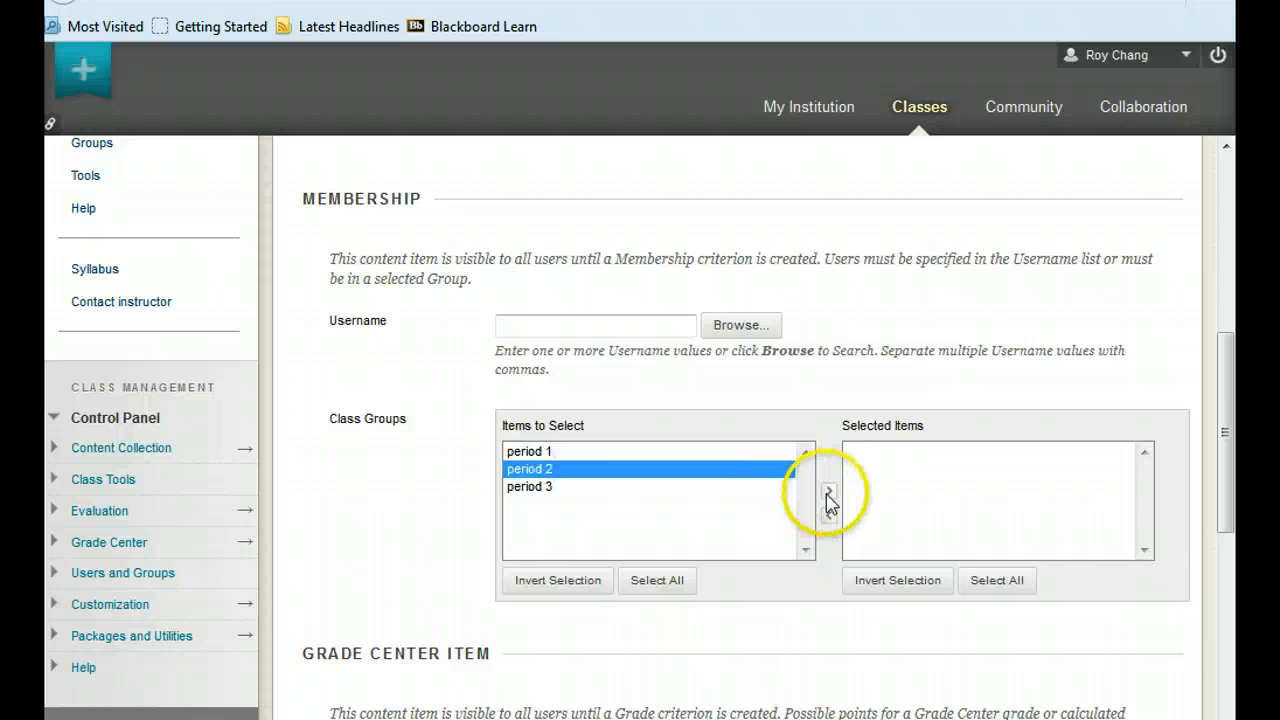
click(829, 497)
scroll(790, 488, down, 3)
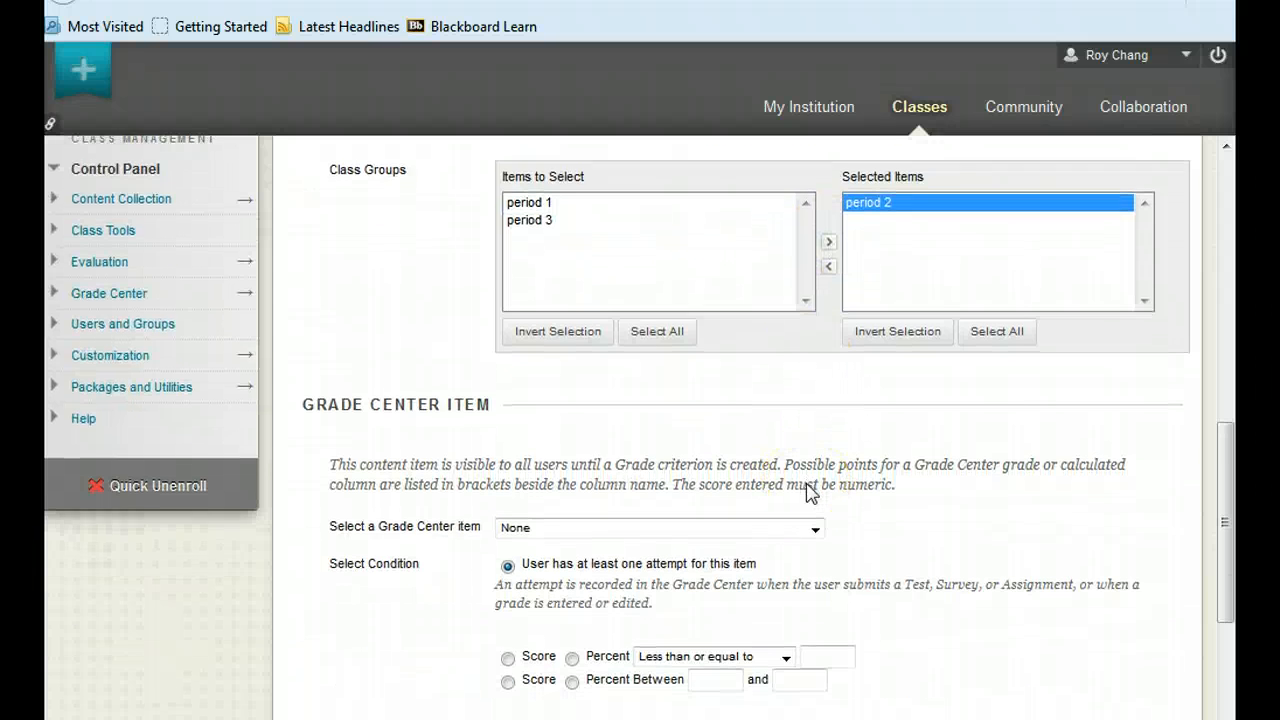
scroll(770, 488, down, 2)
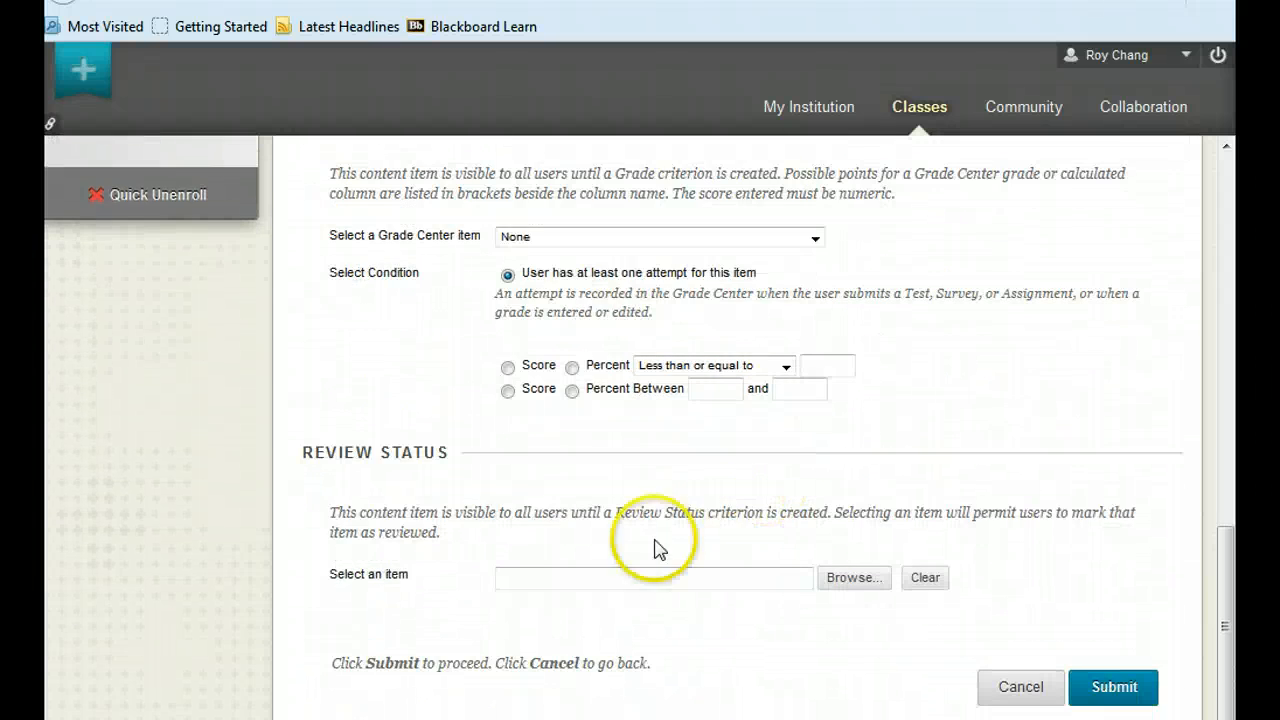
click(1122, 679)
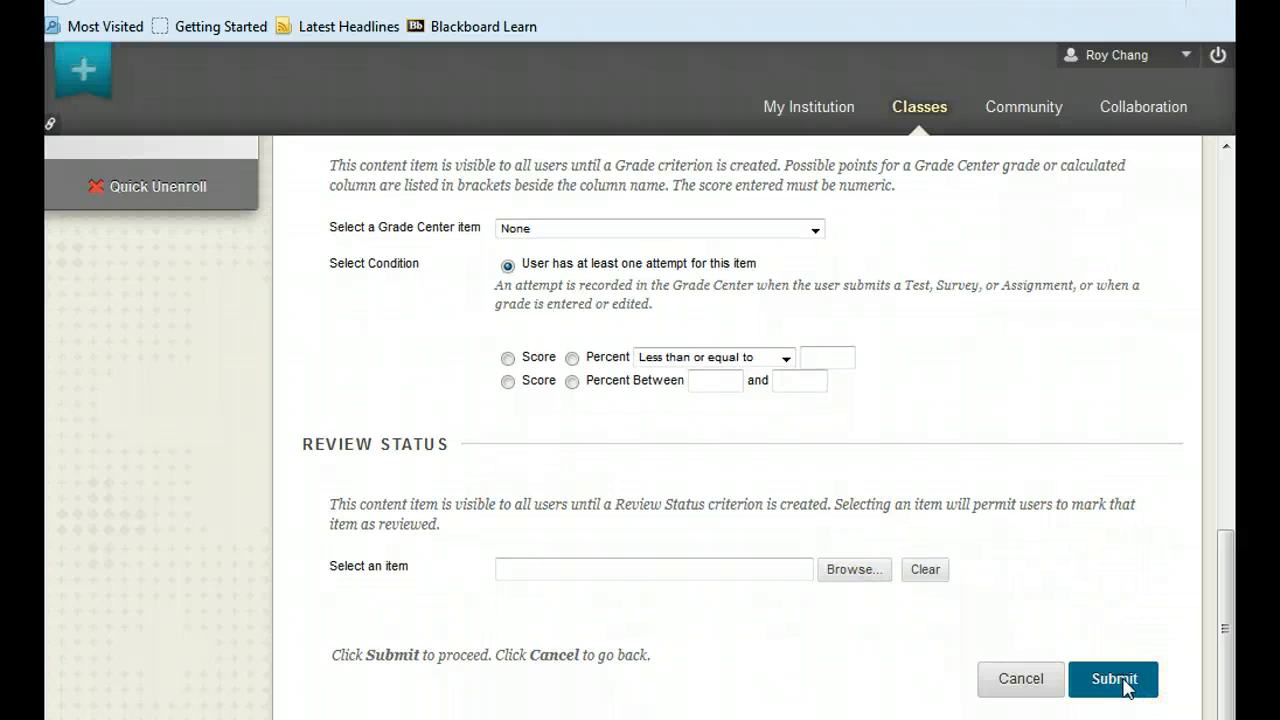
Check the Adaptive Release status under the Period - 2 assignment in the class content and collapse its details.
scroll(900, 460, down, 2)
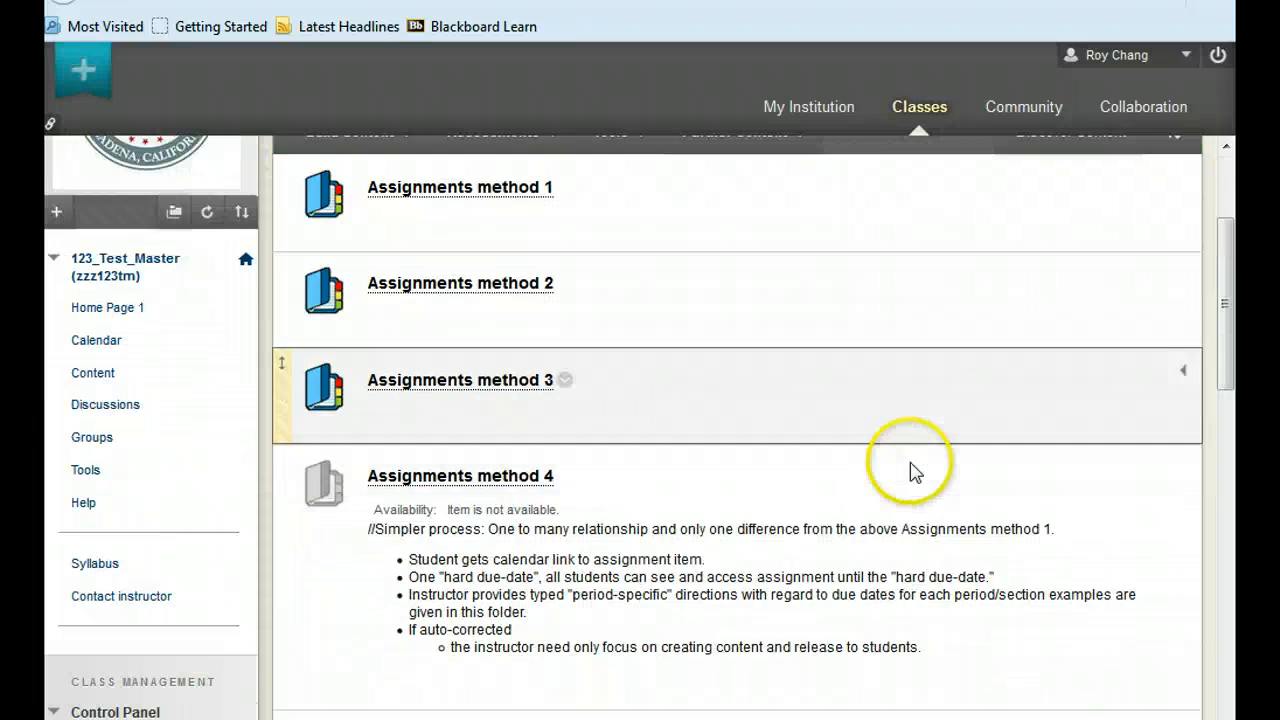
scroll(870, 420, down, 2)
scroll(900, 430, down, 2)
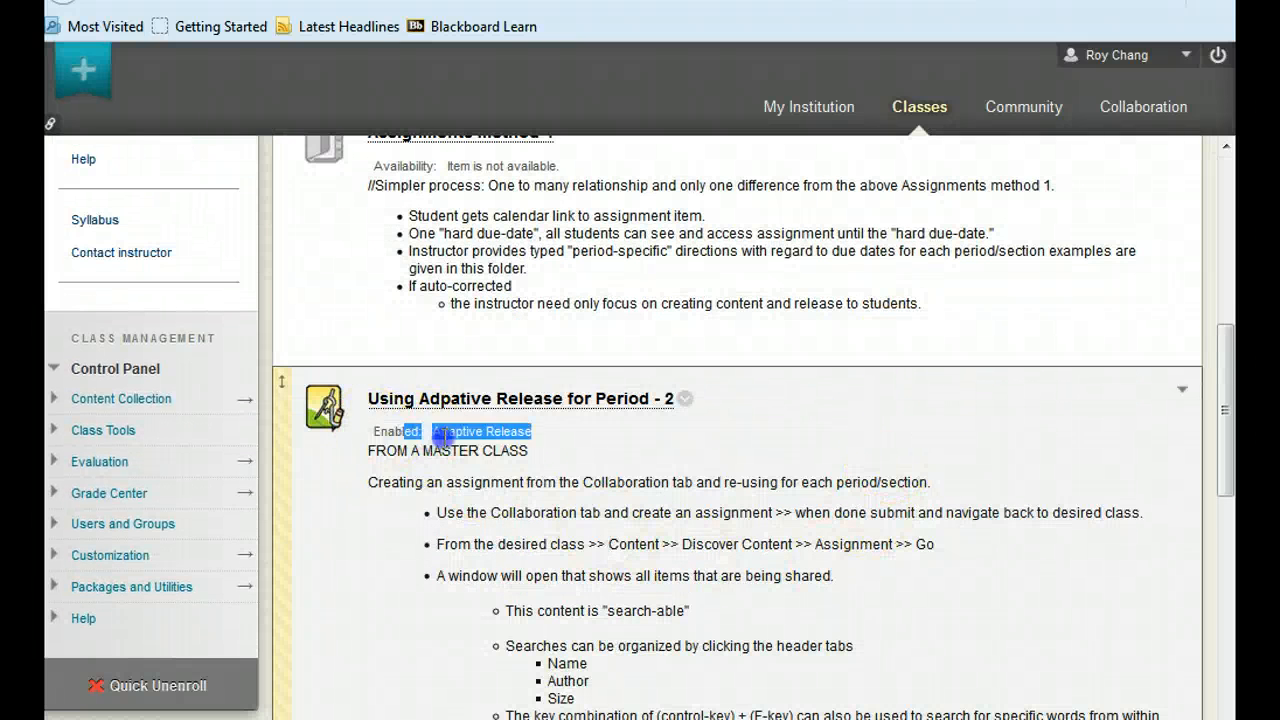
click(368, 447)
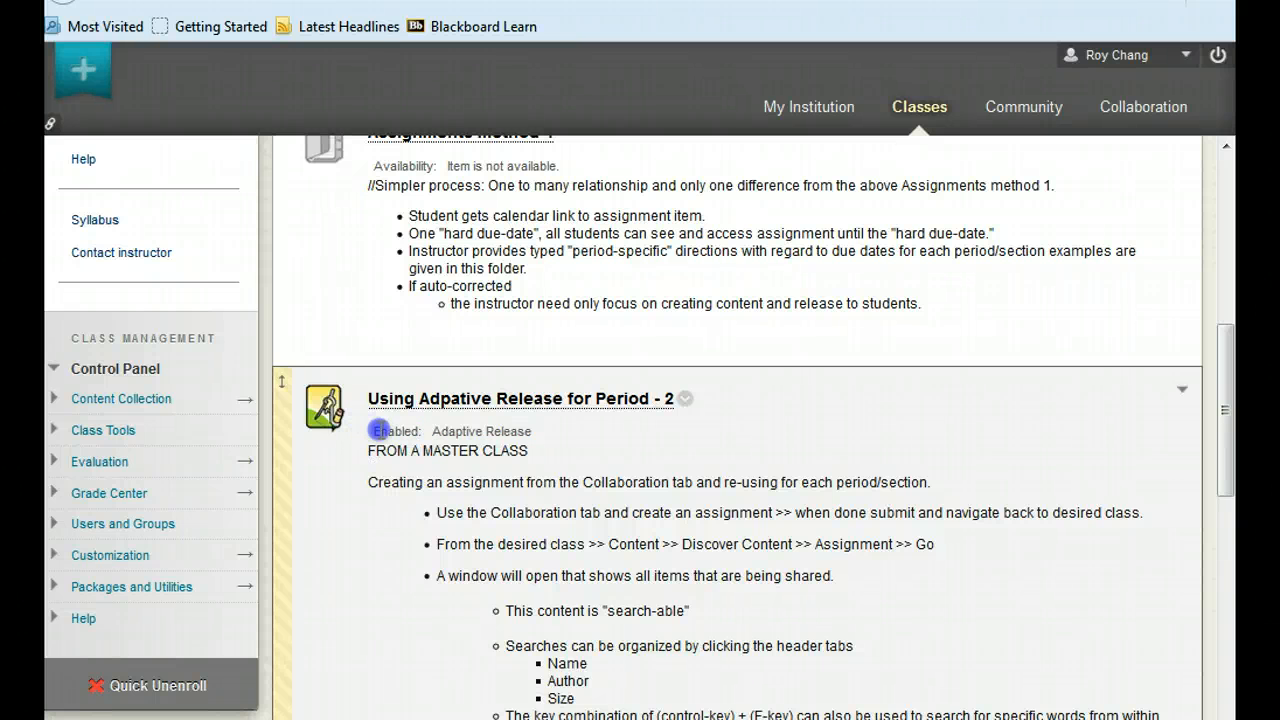
drag(372, 432, 614, 437)
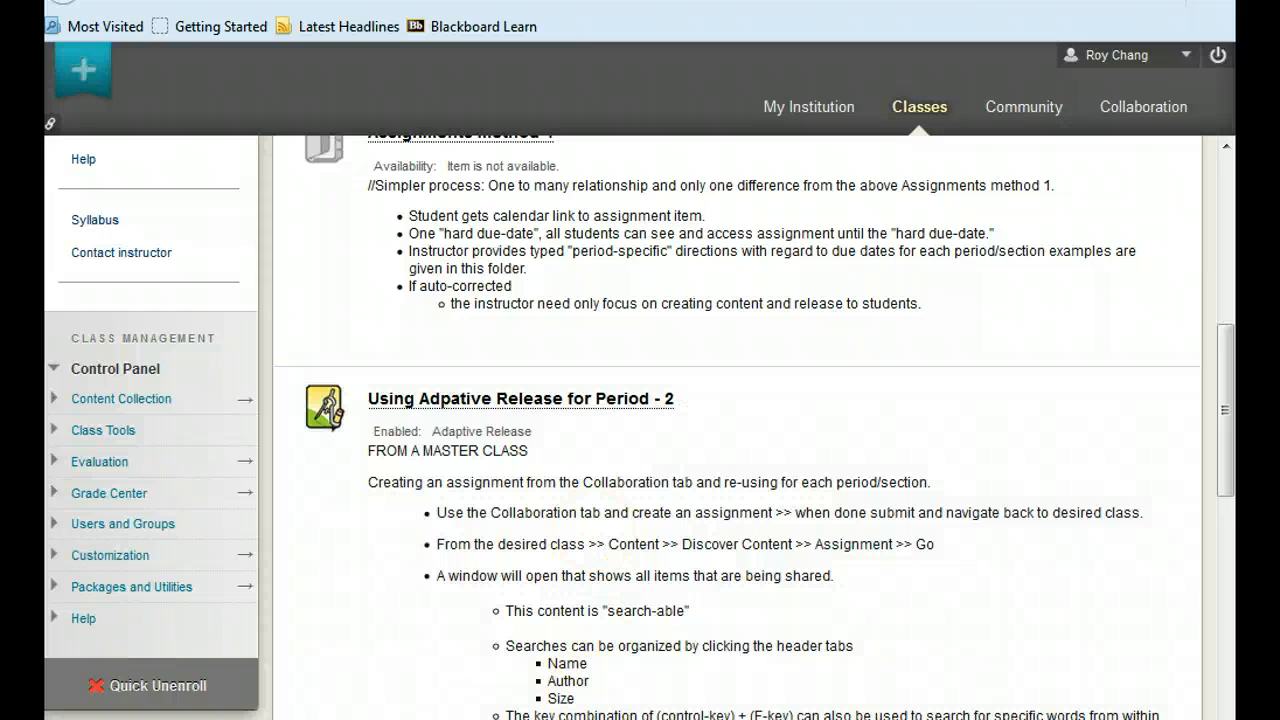
scroll(751, 334, down, 3)
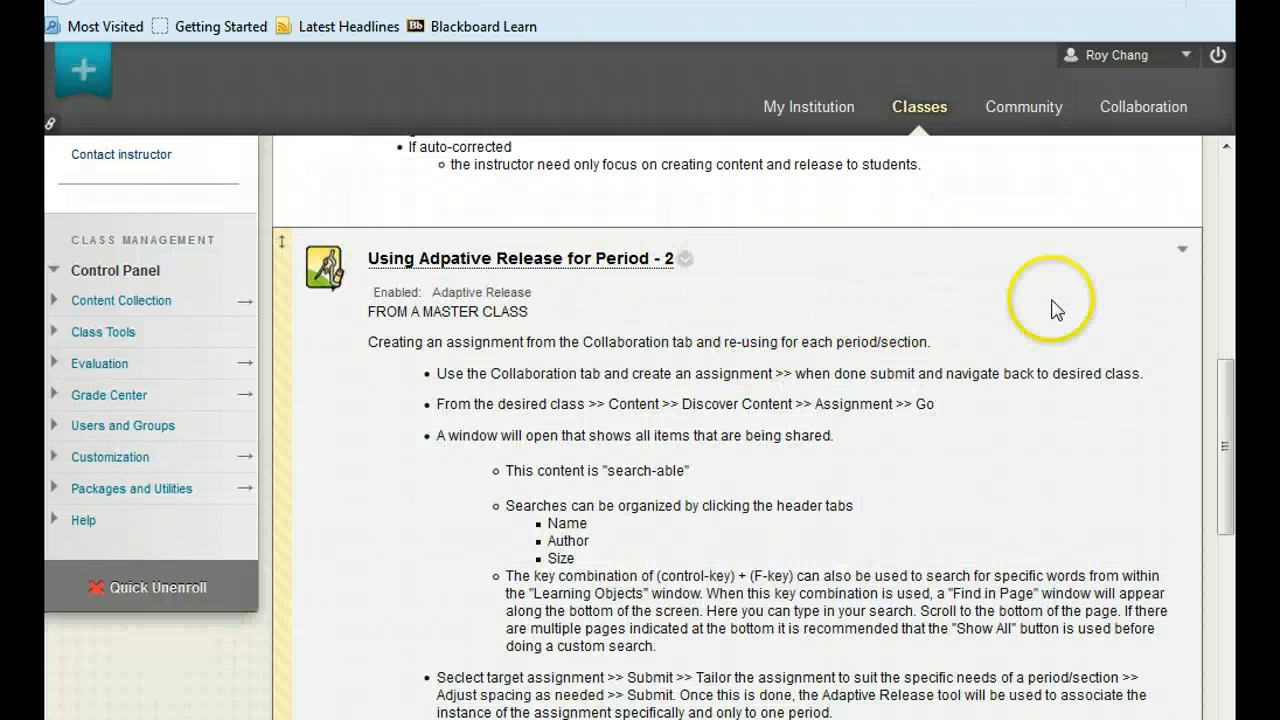
click(1184, 254)
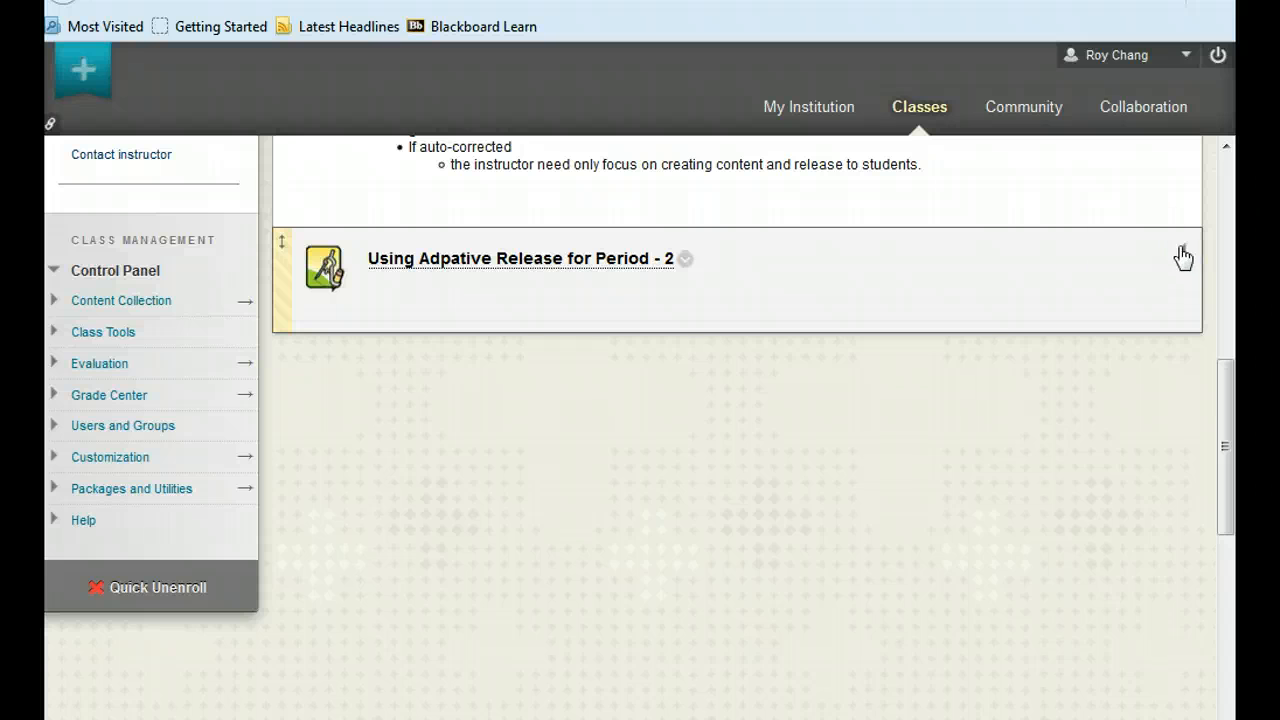
Open the catalog of reusable Assignment objects through Discover Content, and reposition and enlarge its window.
scroll(1006, 309, up, 7)
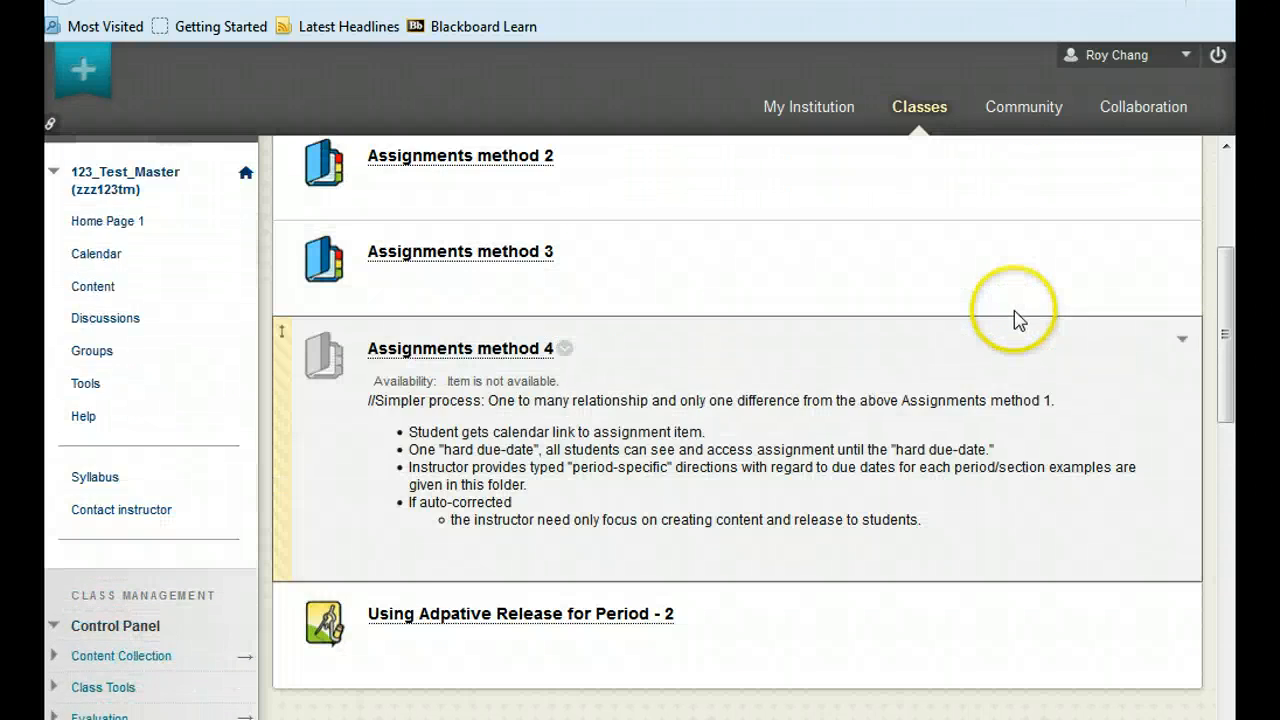
scroll(1014, 312, up, 6)
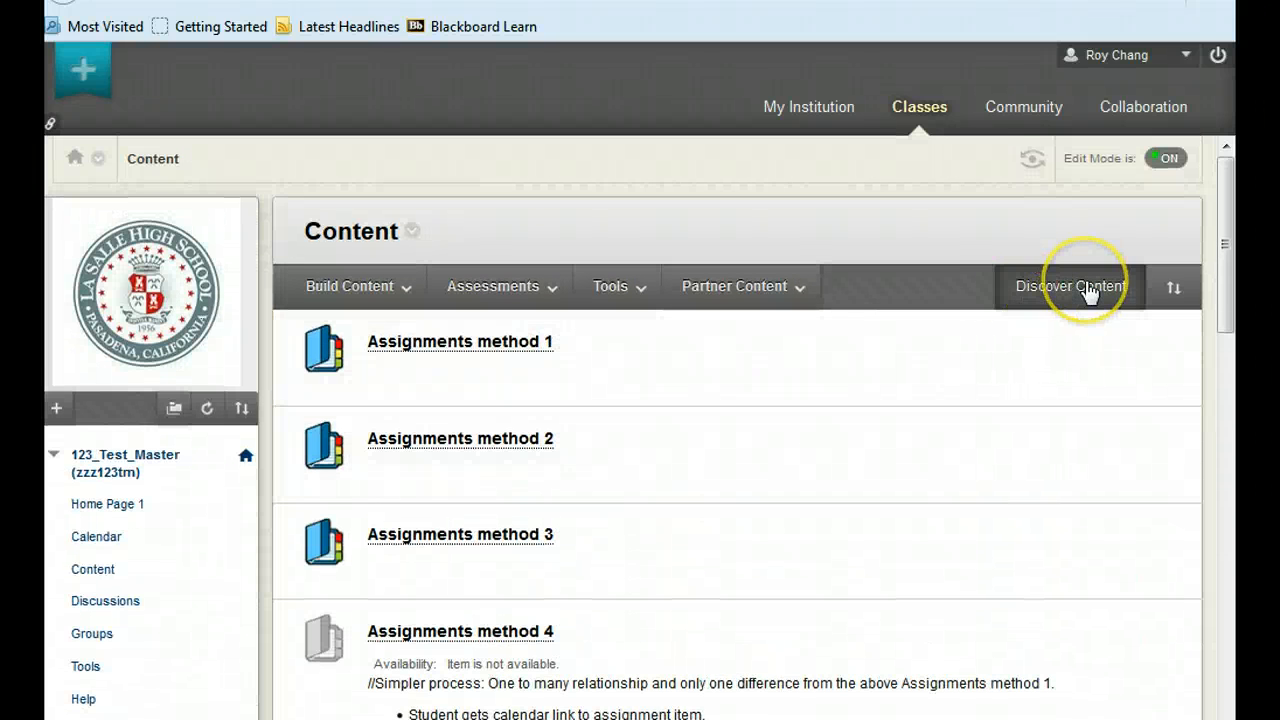
click(1088, 291)
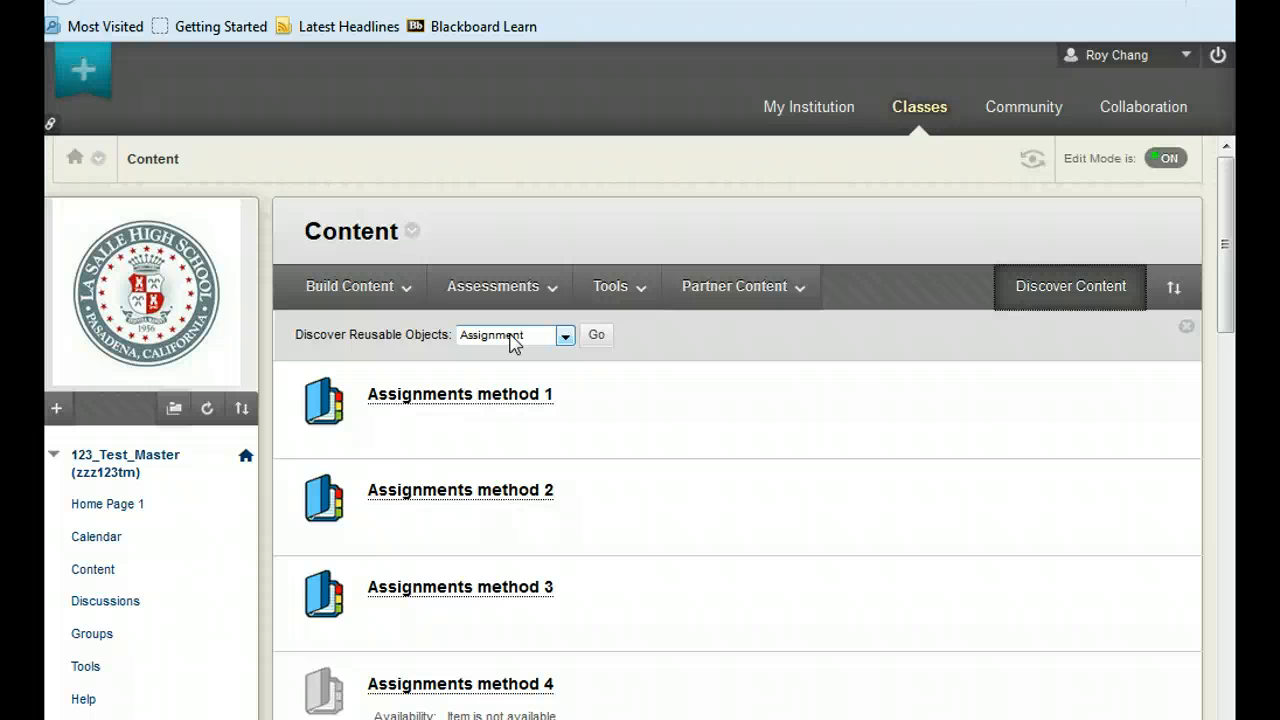
click(594, 338)
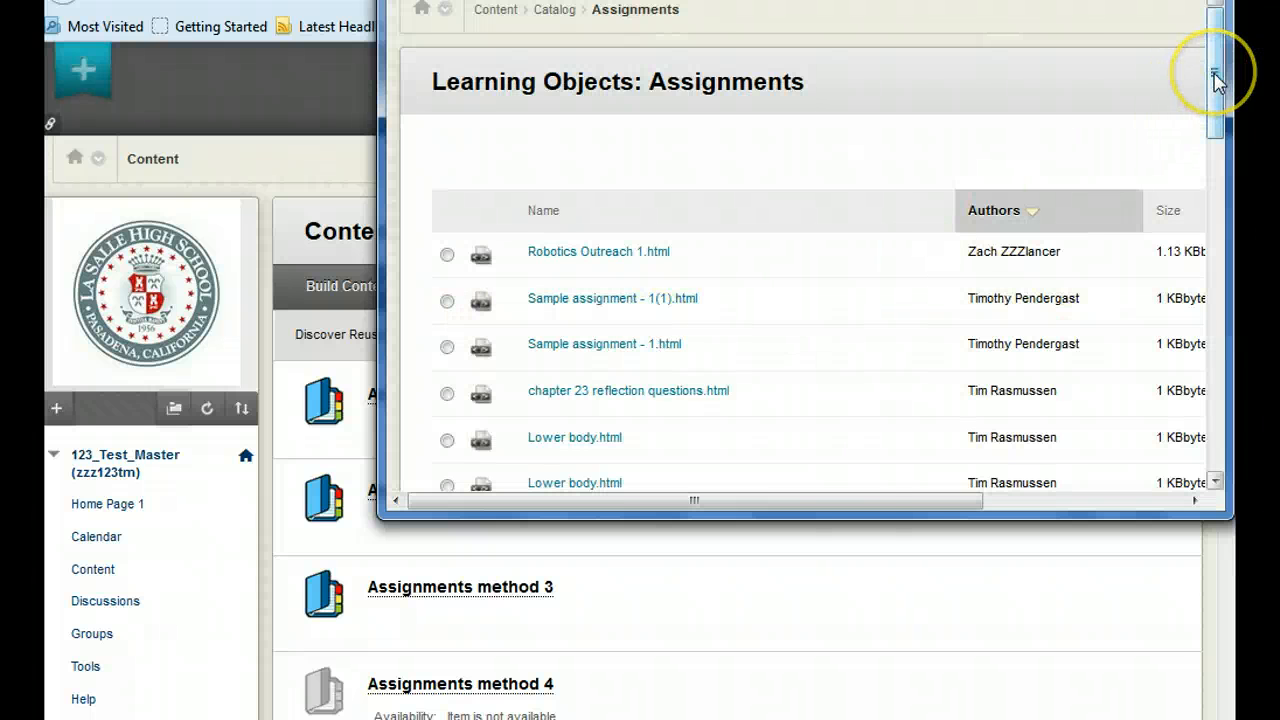
drag(1010, 0, 684, 29)
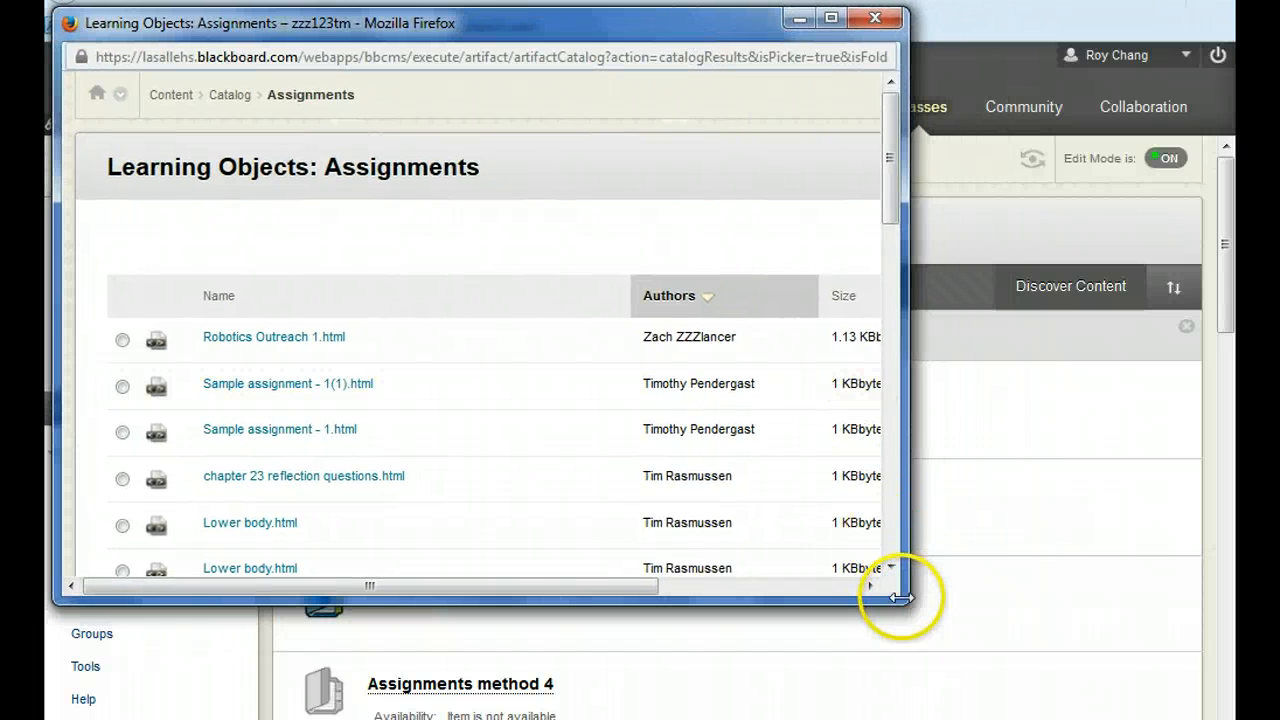
drag(901, 602, 1231, 711)
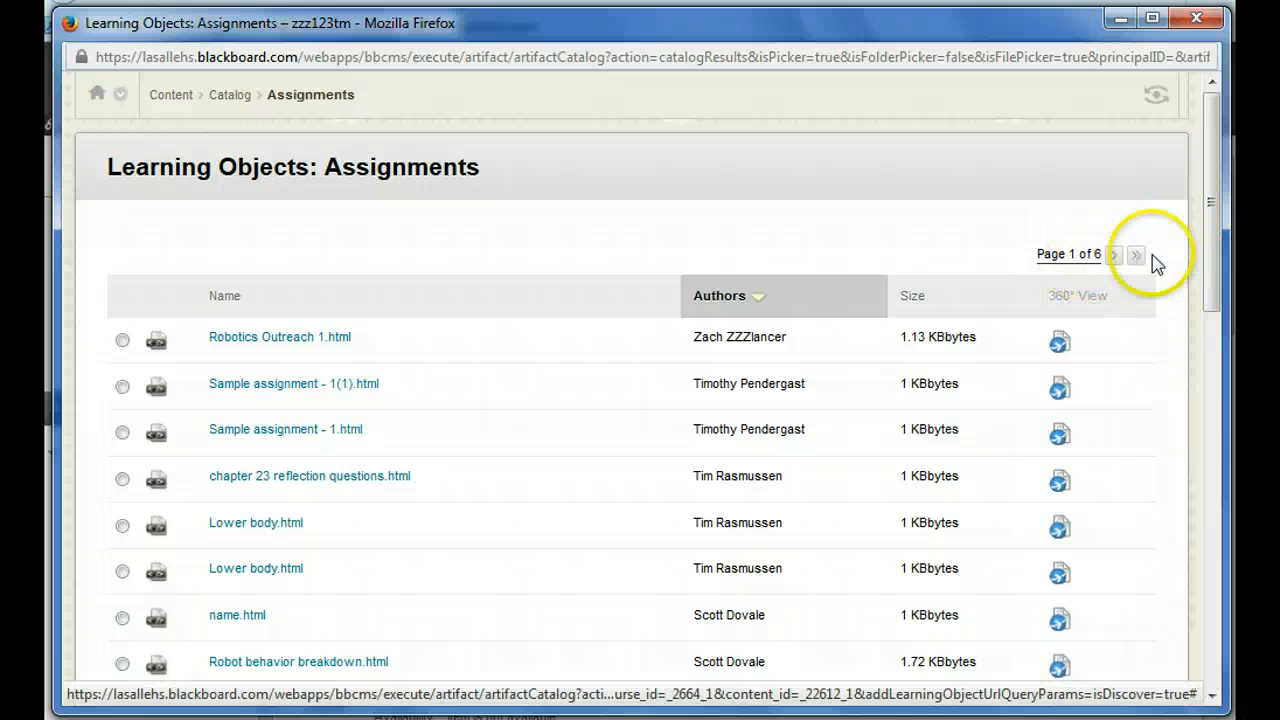
Show all assignments in the catalog and search the page for "Using Adaptive", highlighting all matches.
drag(1211, 190, 1211, 572)
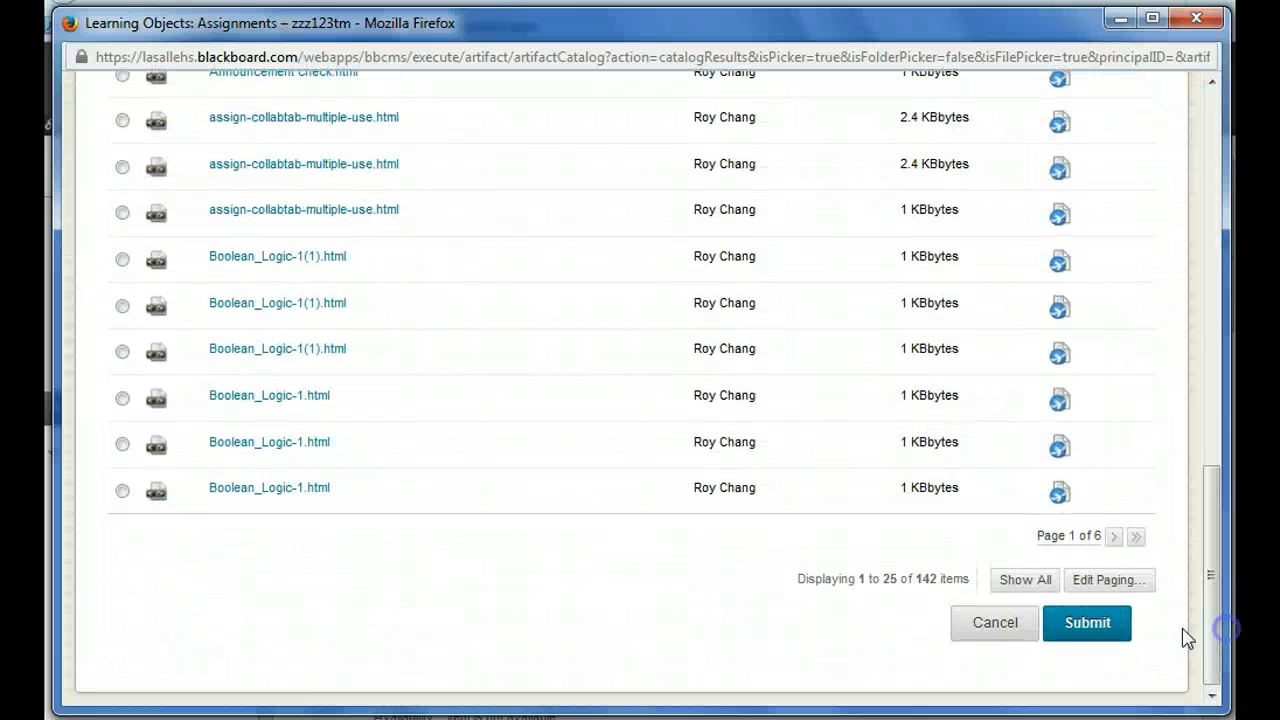
click(1022, 580)
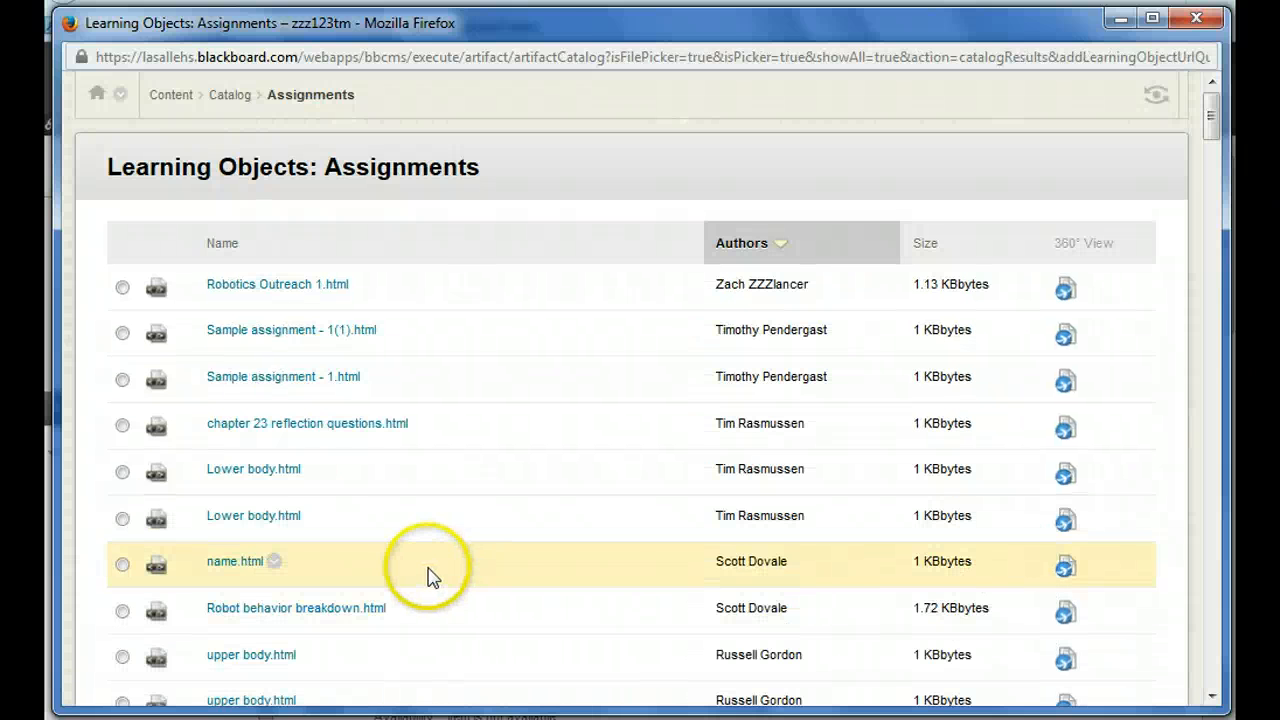
key(ctrl+f)
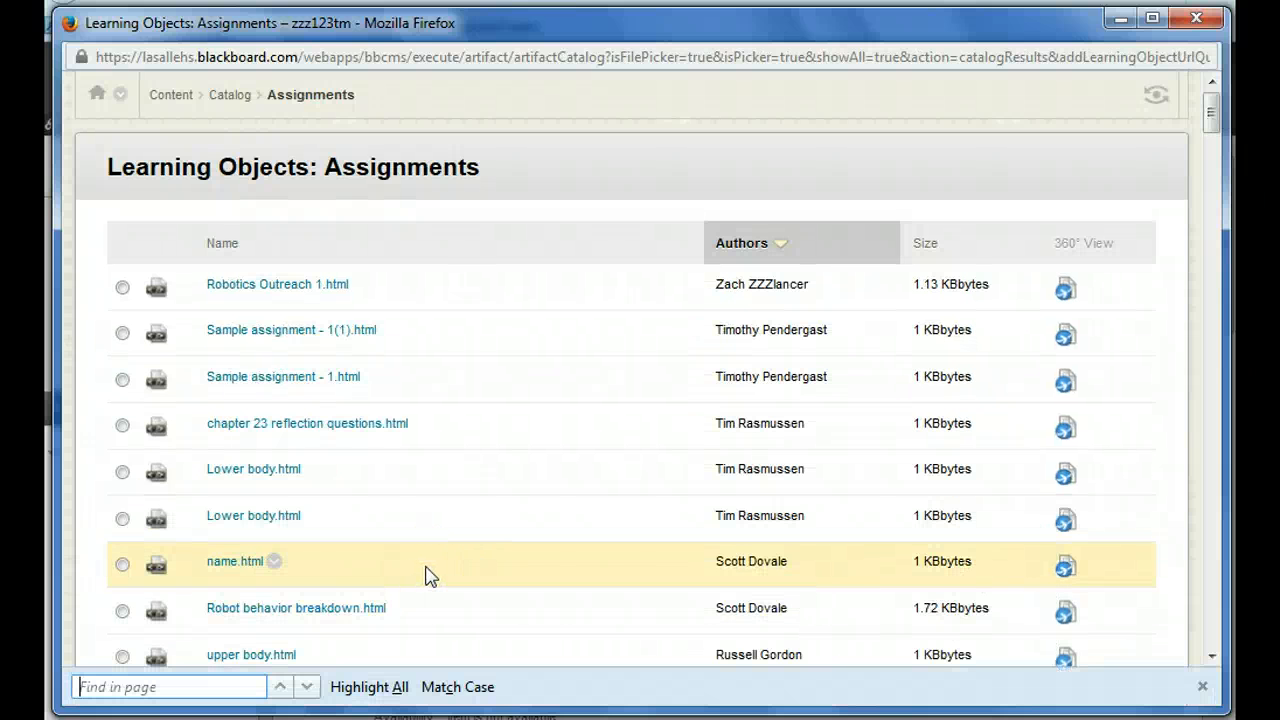
click(210, 688)
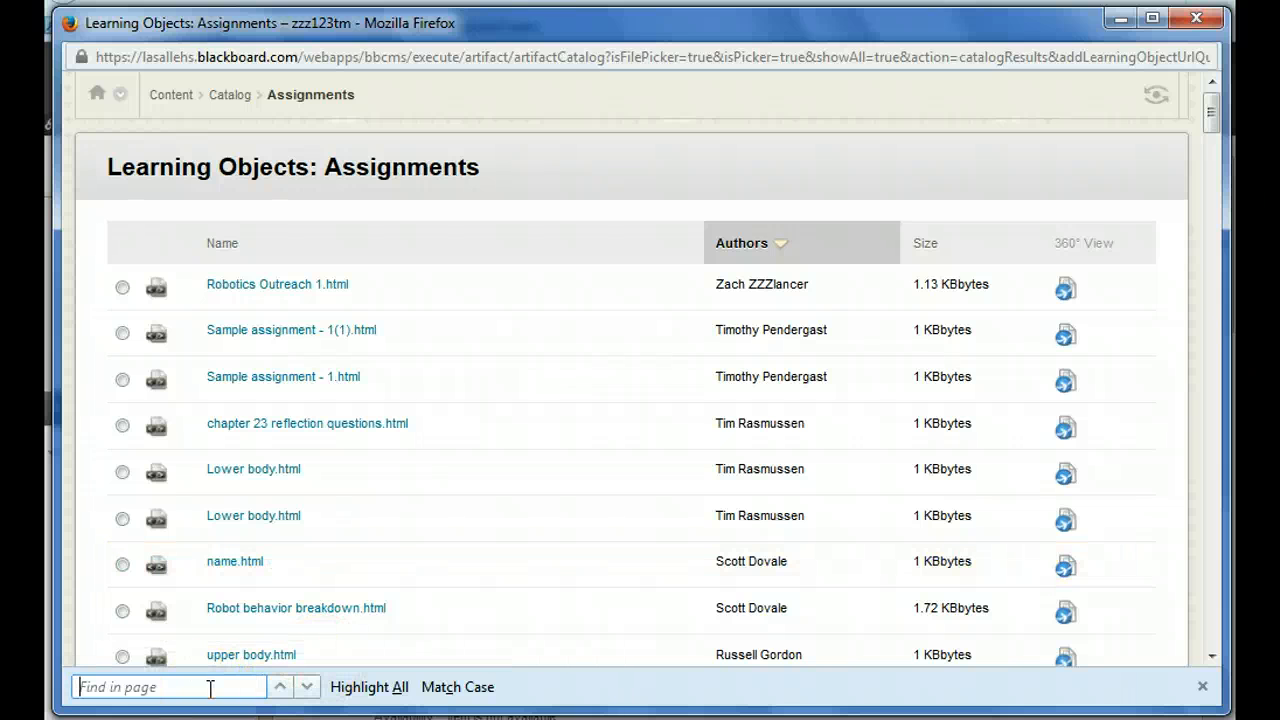
text(Usin)
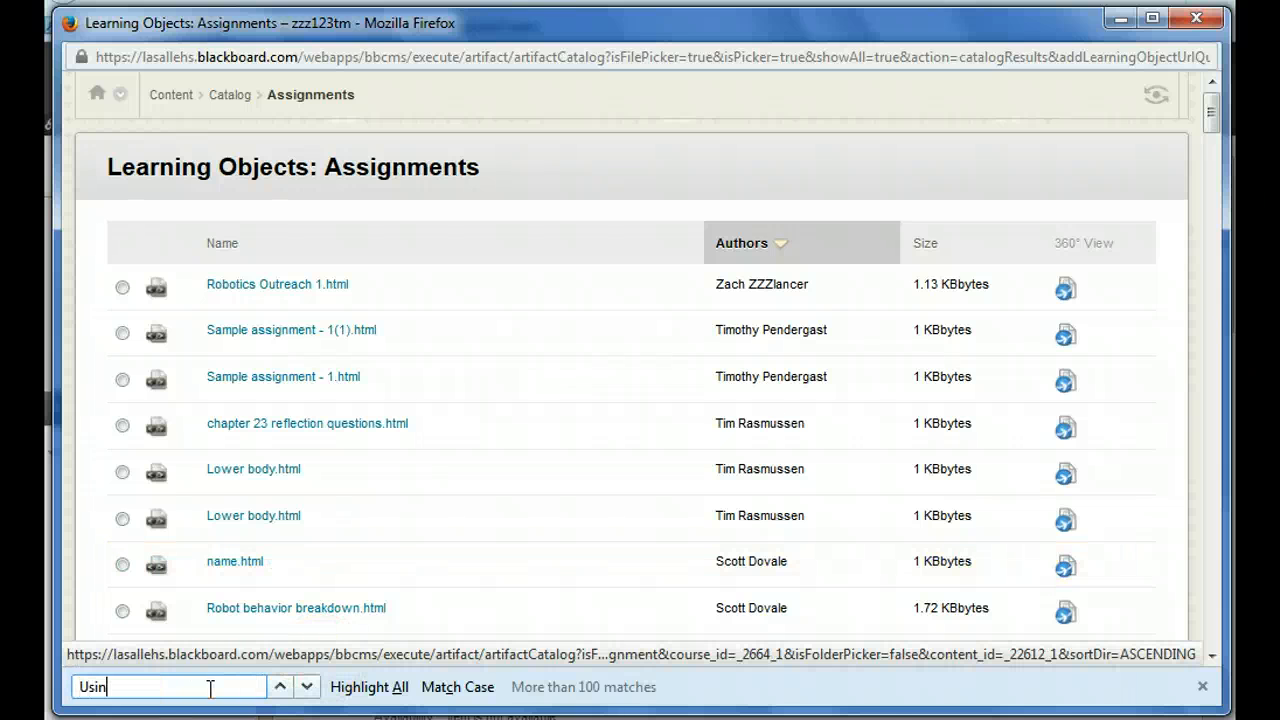
text(g Adaptive)
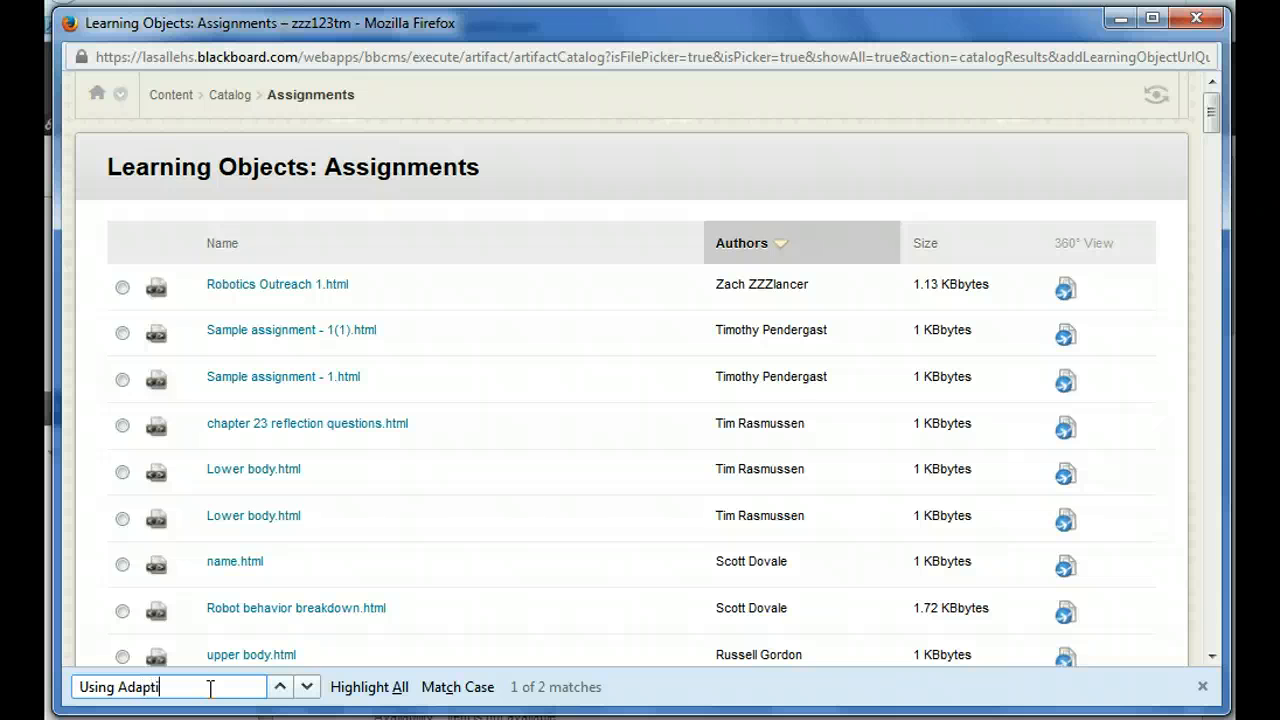
click(368, 687)
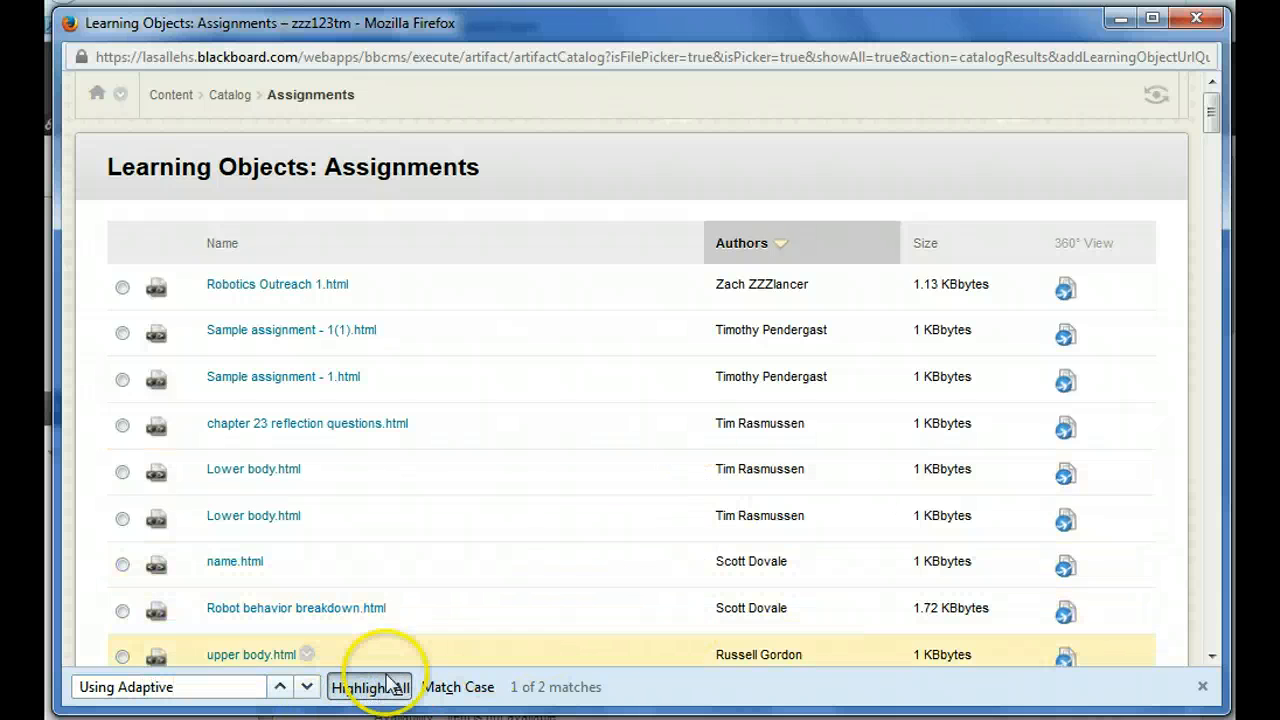
Choose "Using Adaptive Release verion -2.html" from the catalog and submit it as the basis for a new assignment.
drag(1212, 120, 1220, 354)
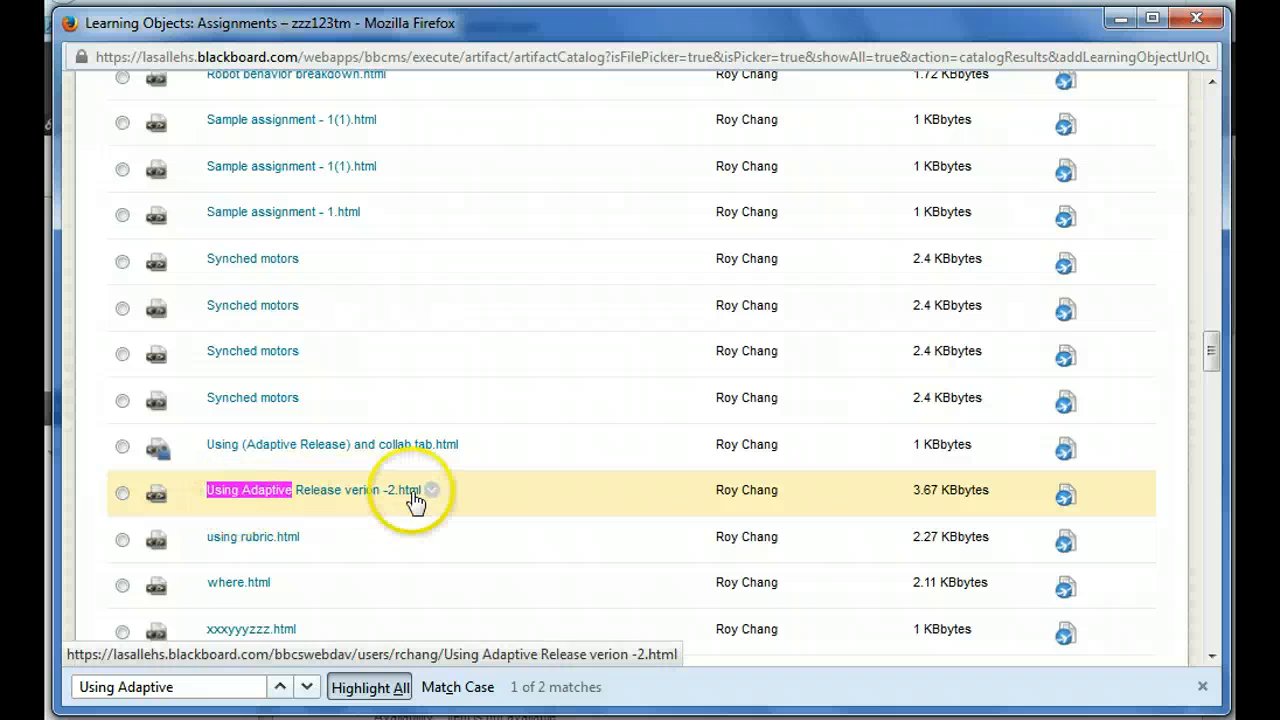
click(120, 496)
drag(1208, 352, 1211, 634)
click(1110, 590)
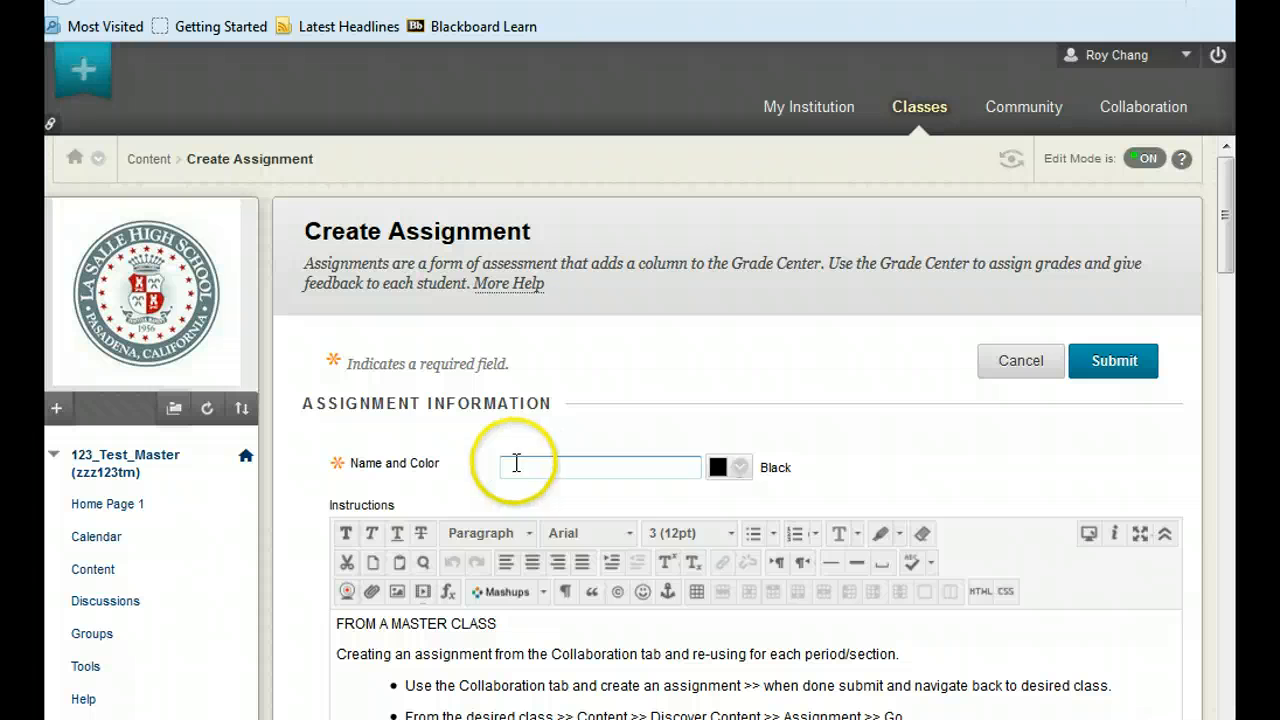
Name the new assignment "Using Adaptive Release period - 3".
click(514, 461)
click(515, 463)
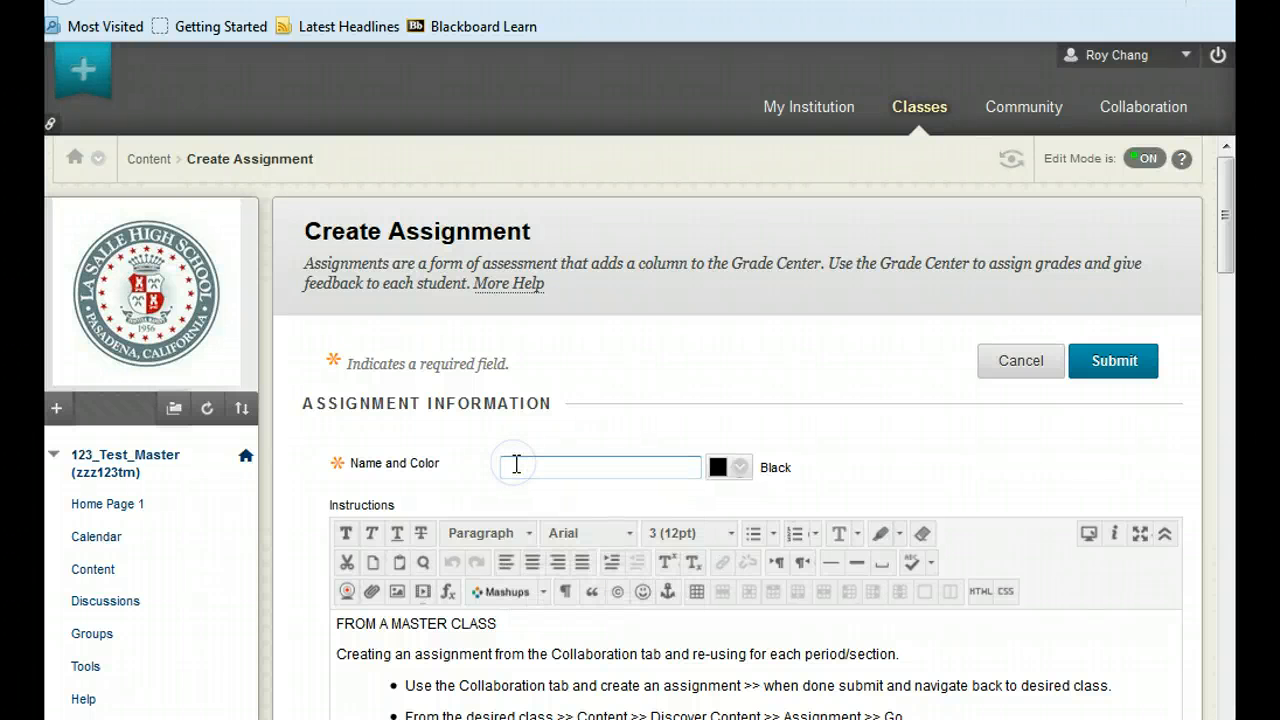
text(Using Adaptvi)
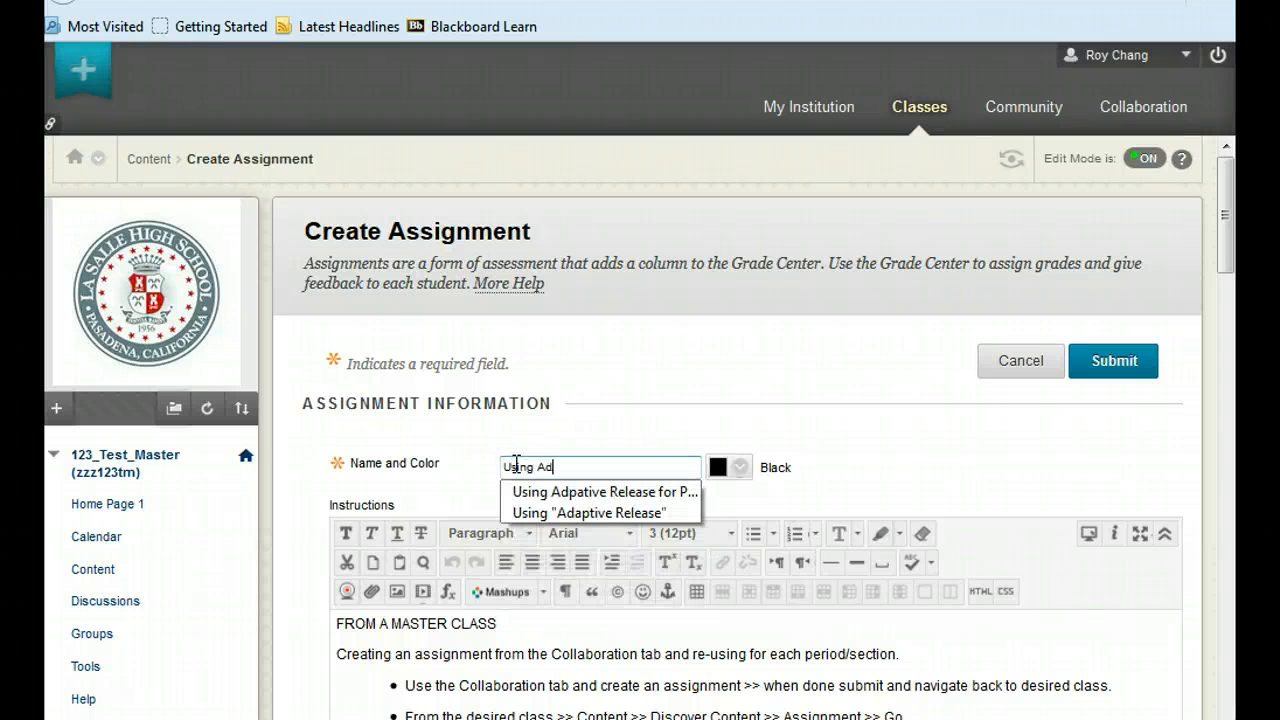
key(BackSpace)
key(BackSpace)
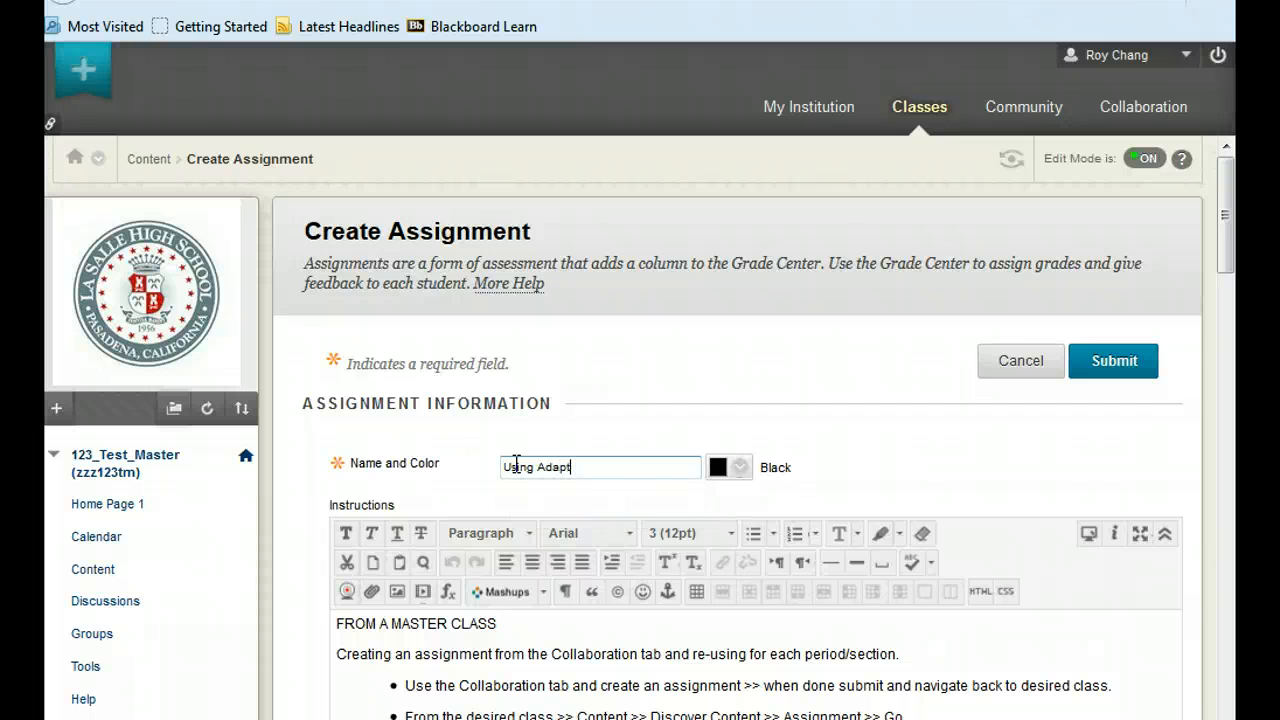
text(ive Rel)
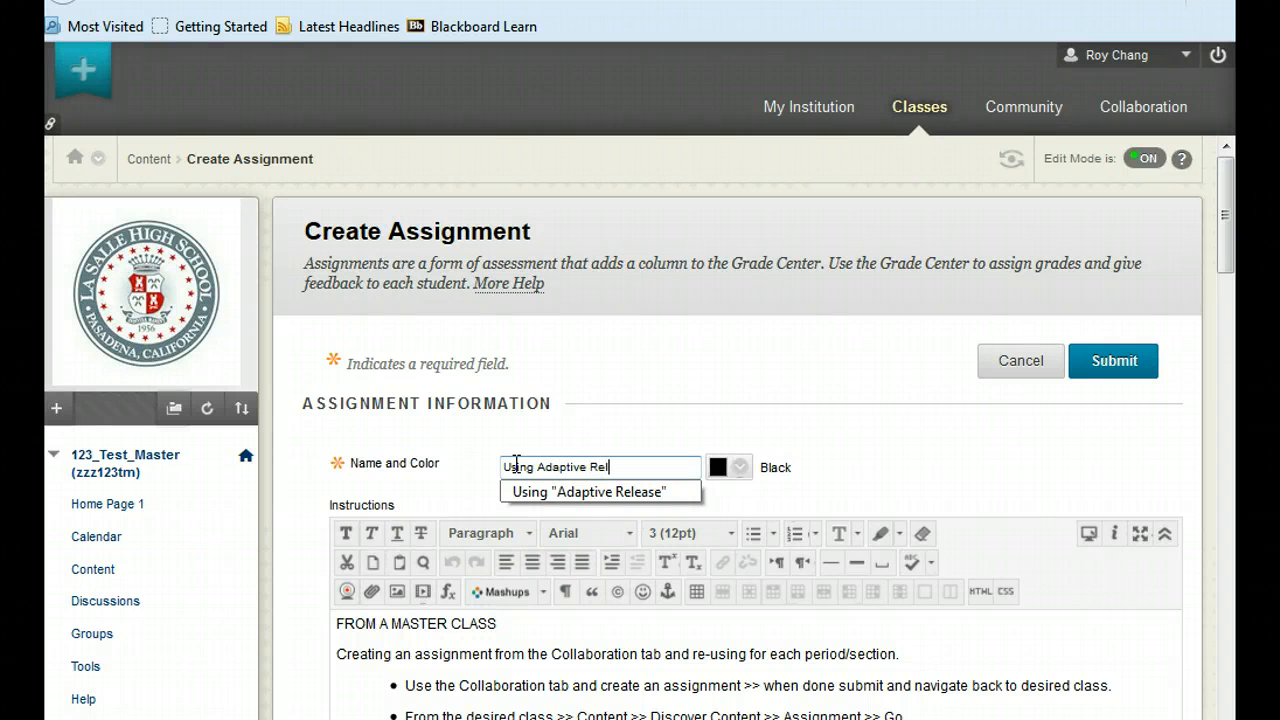
text(ease period - 3)
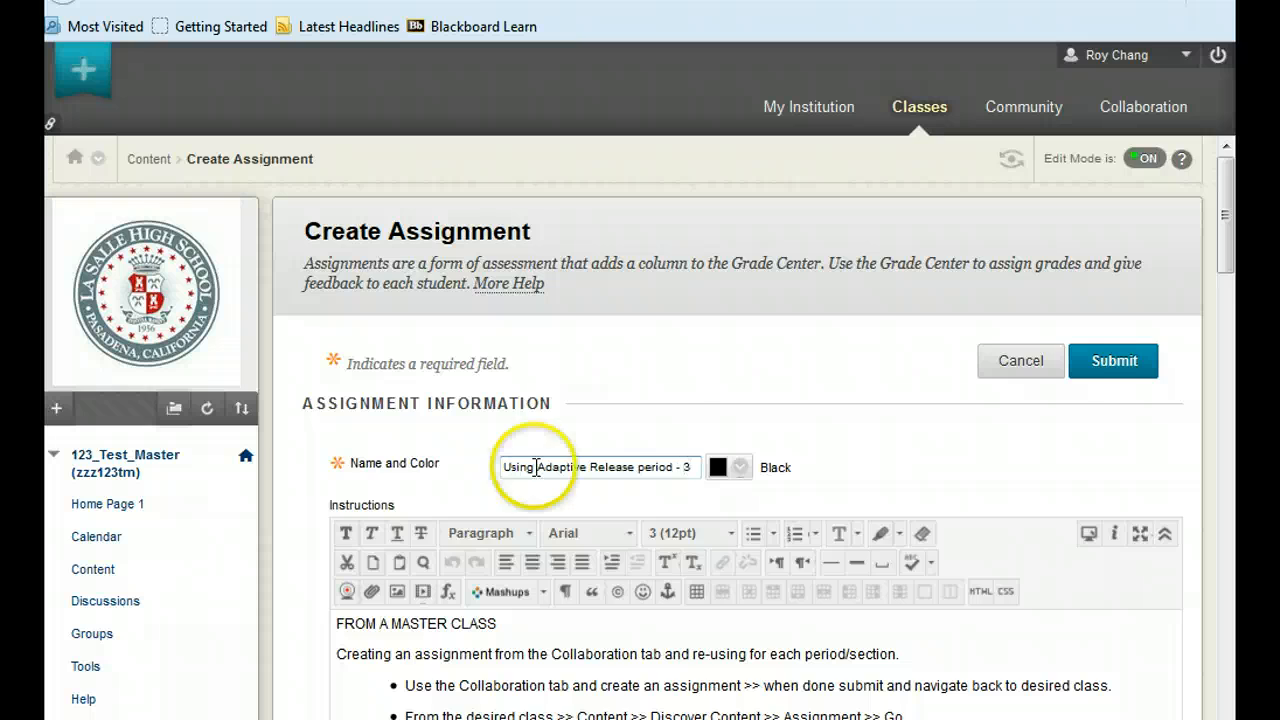
drag(1228, 250, 1234, 451)
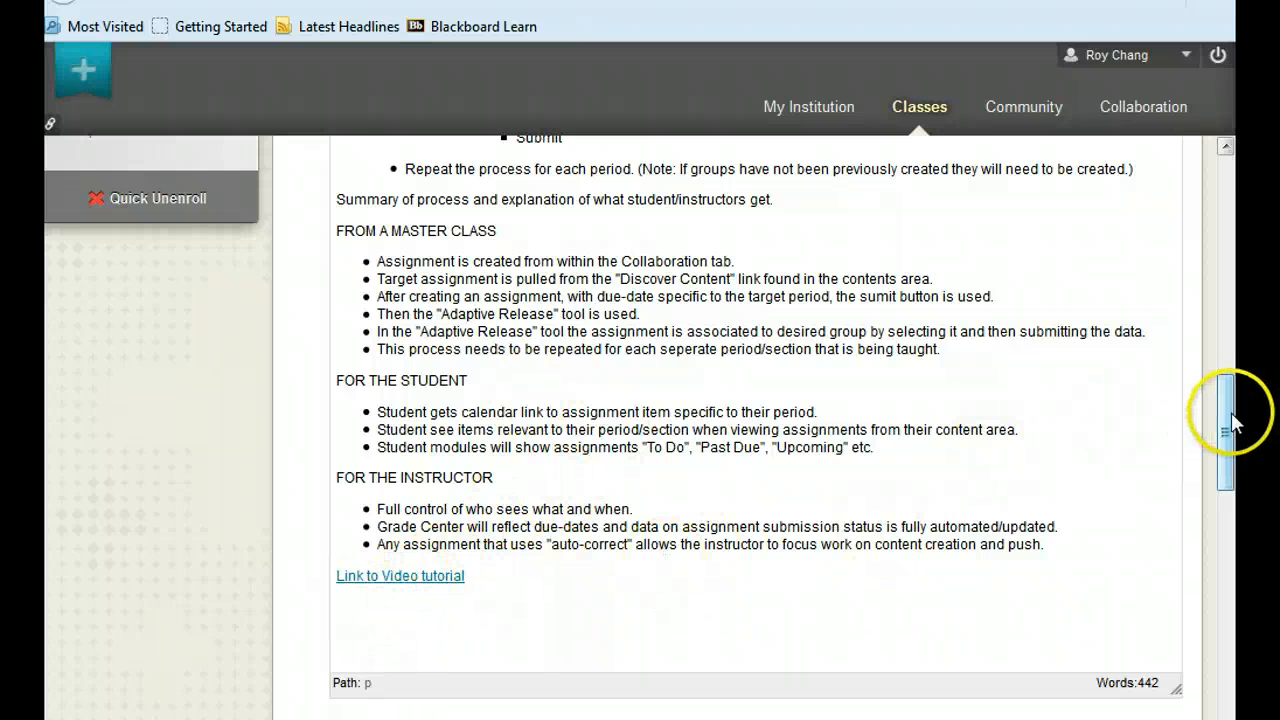
Set the new assignment's due date to 01/31/2015 at 11:59 PM using the calendar picker.
drag(1229, 420, 1224, 524)
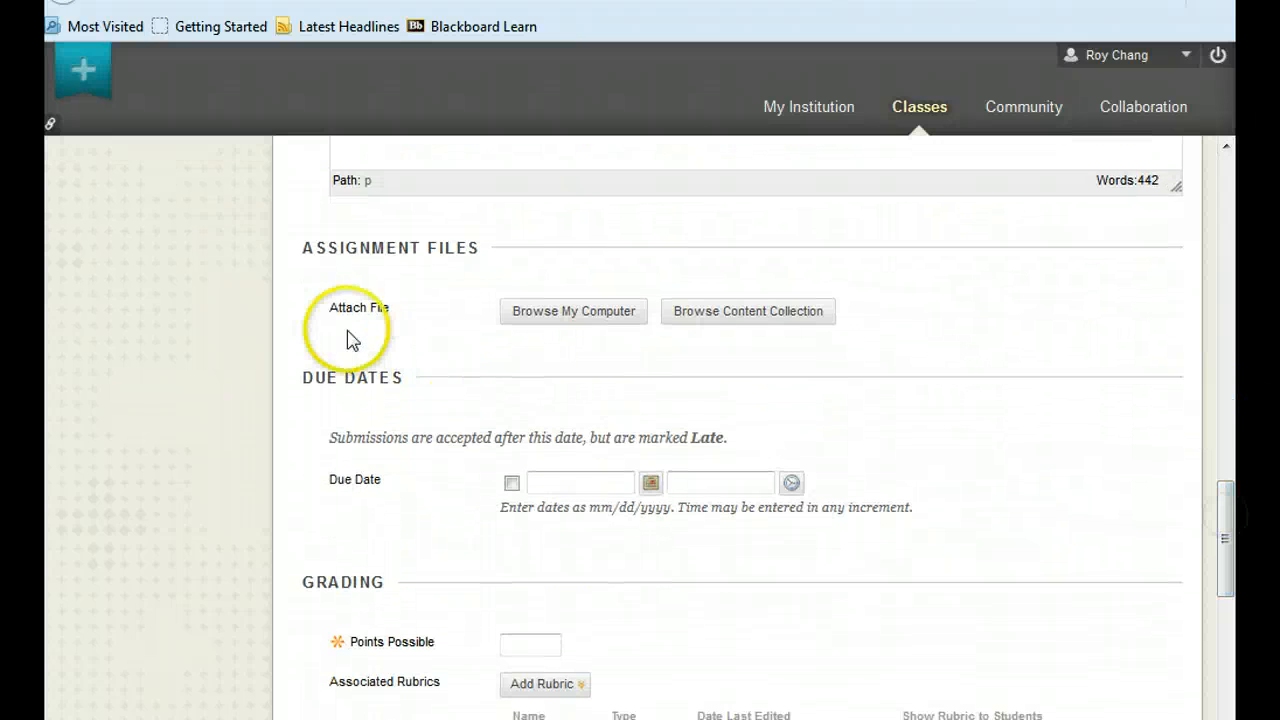
click(650, 483)
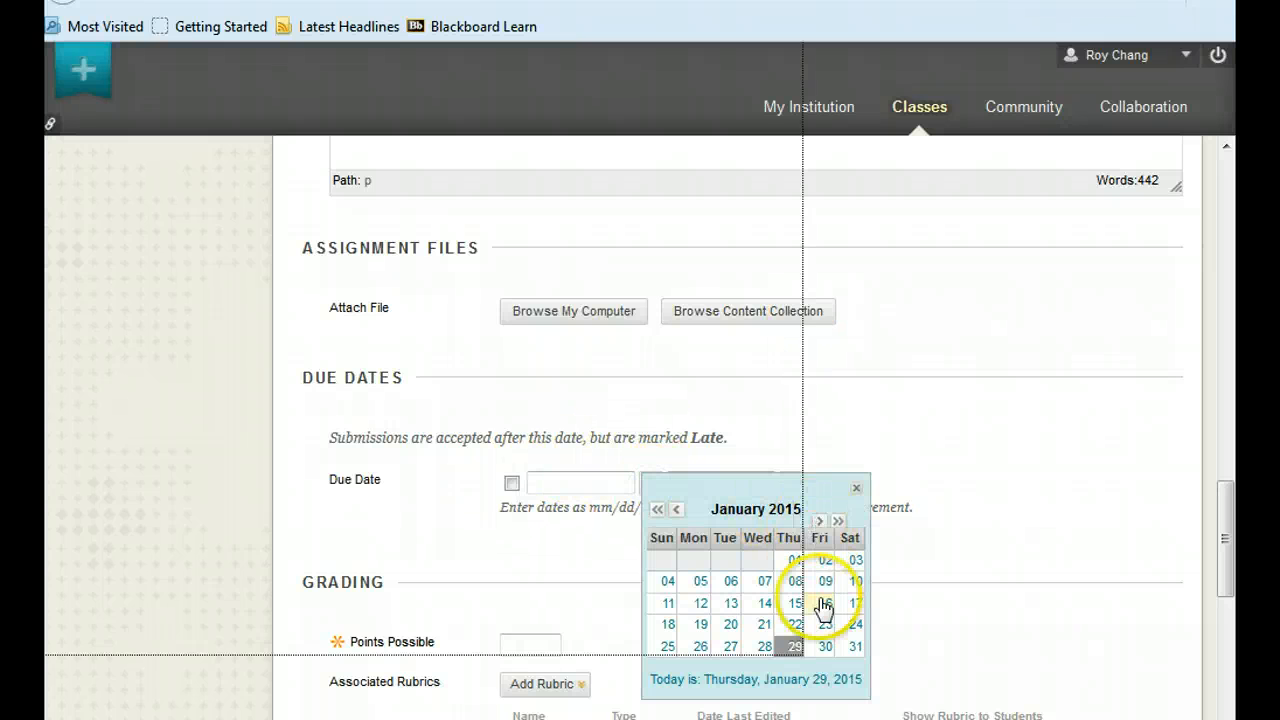
click(856, 647)
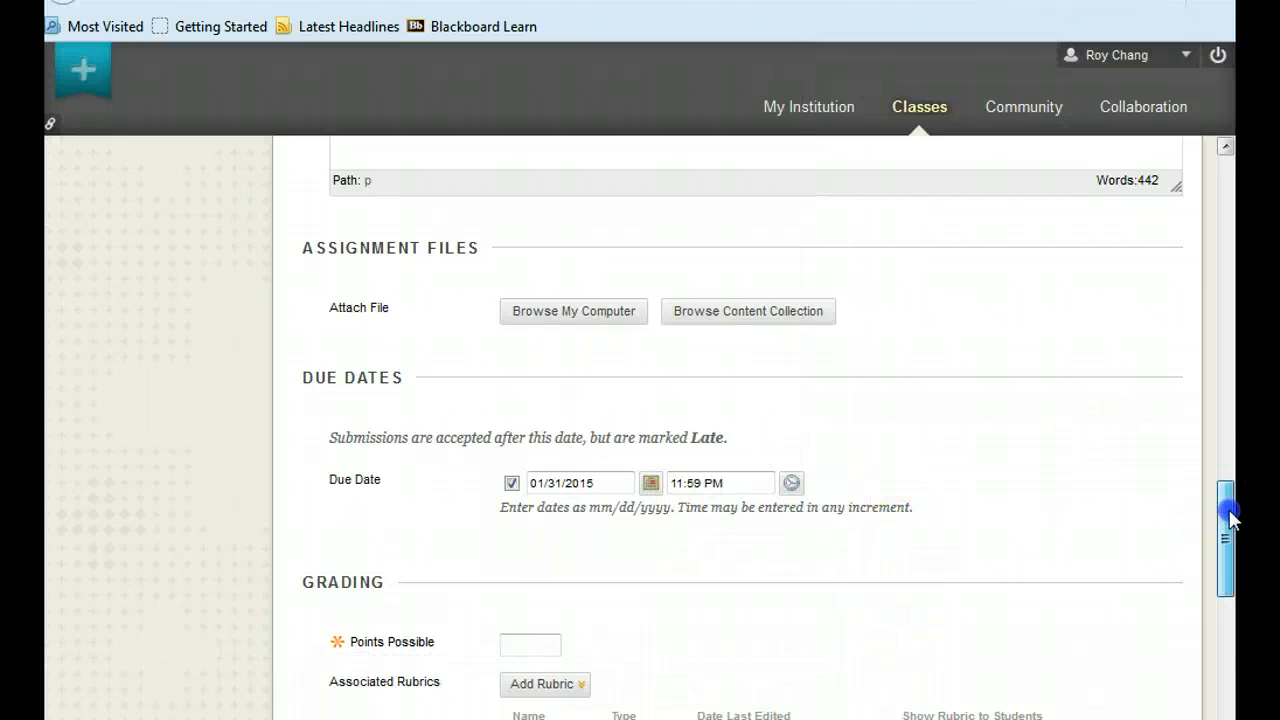
Set the assignment's points possible to 100 and submit it after expanding its submission details.
drag(1232, 510, 1166, 569)
click(534, 341)
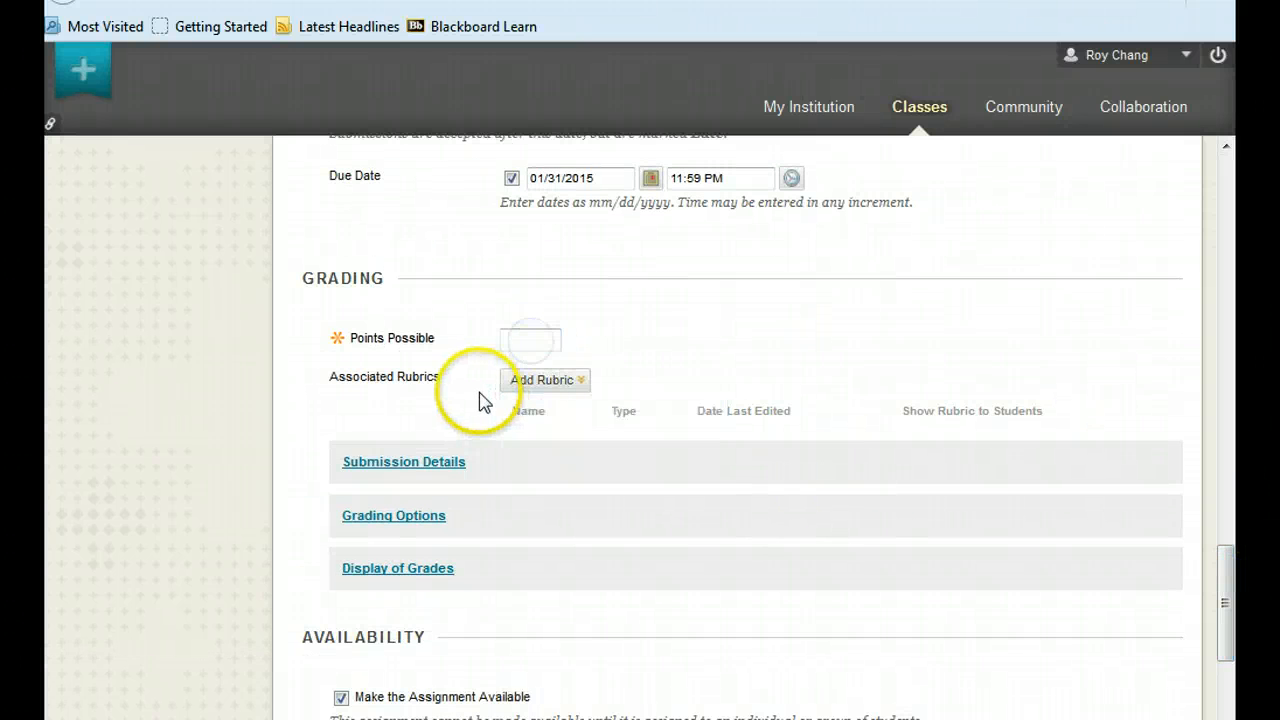
text(100)
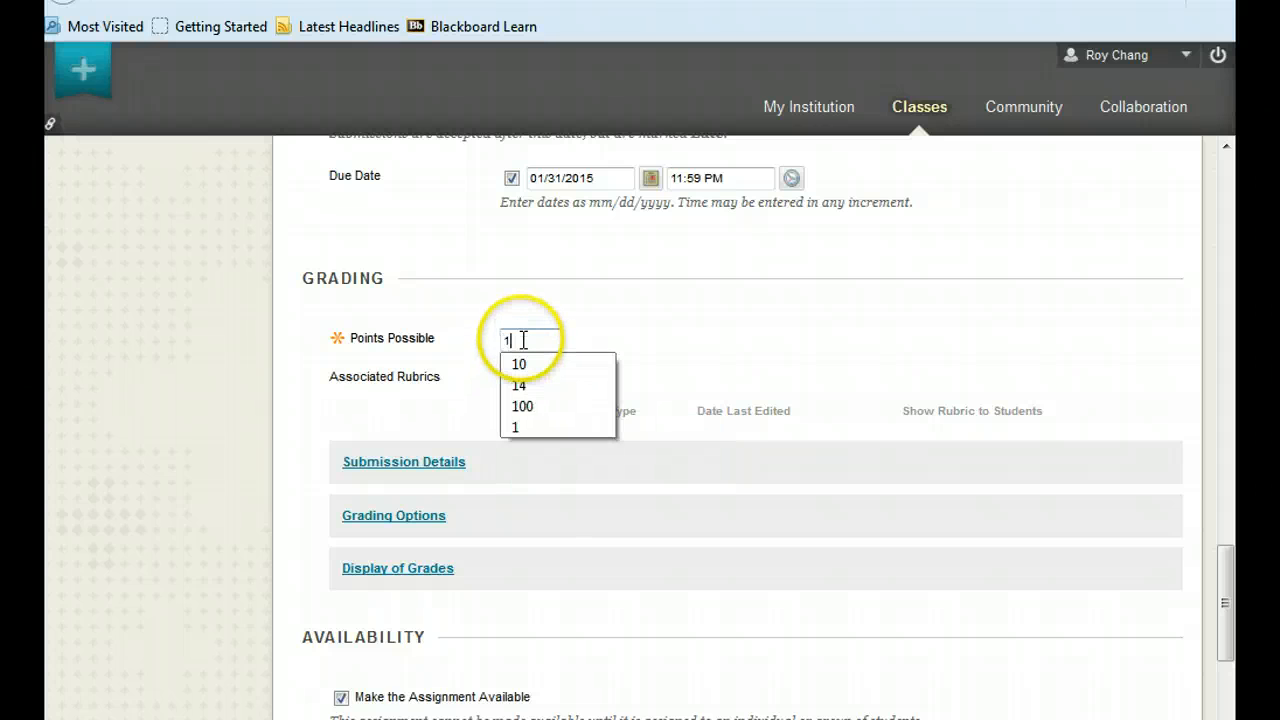
click(757, 350)
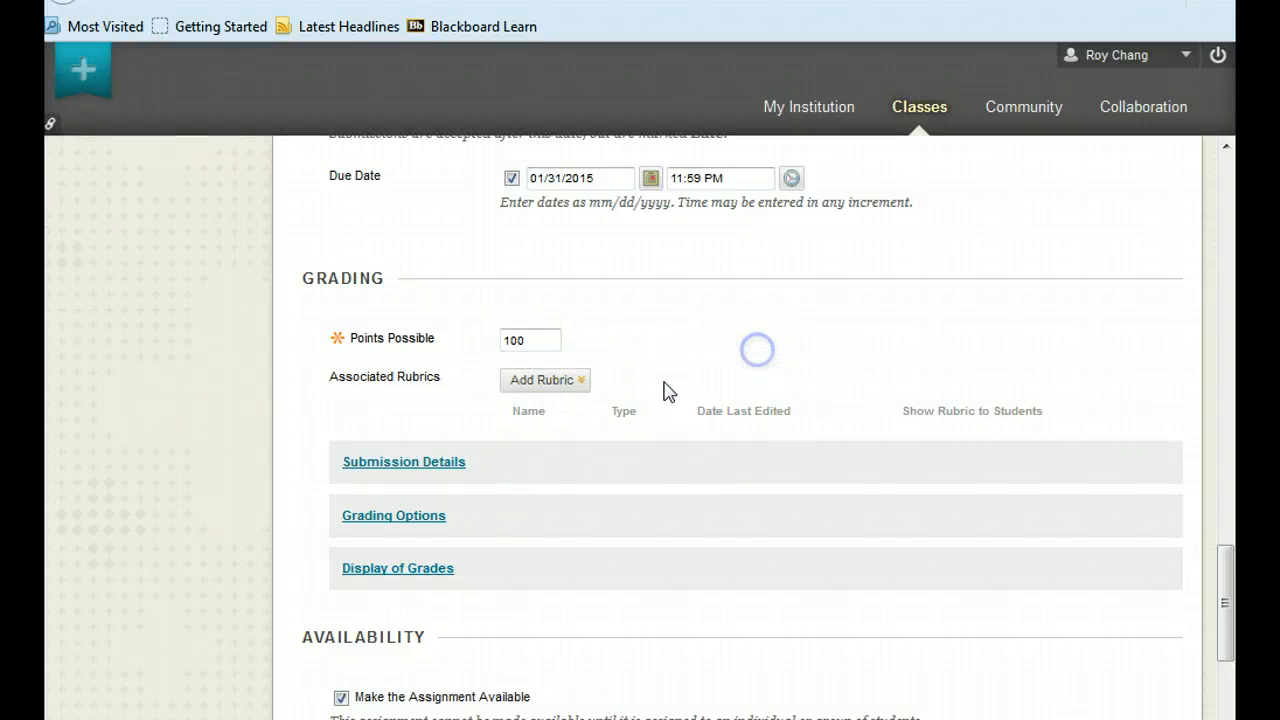
click(421, 465)
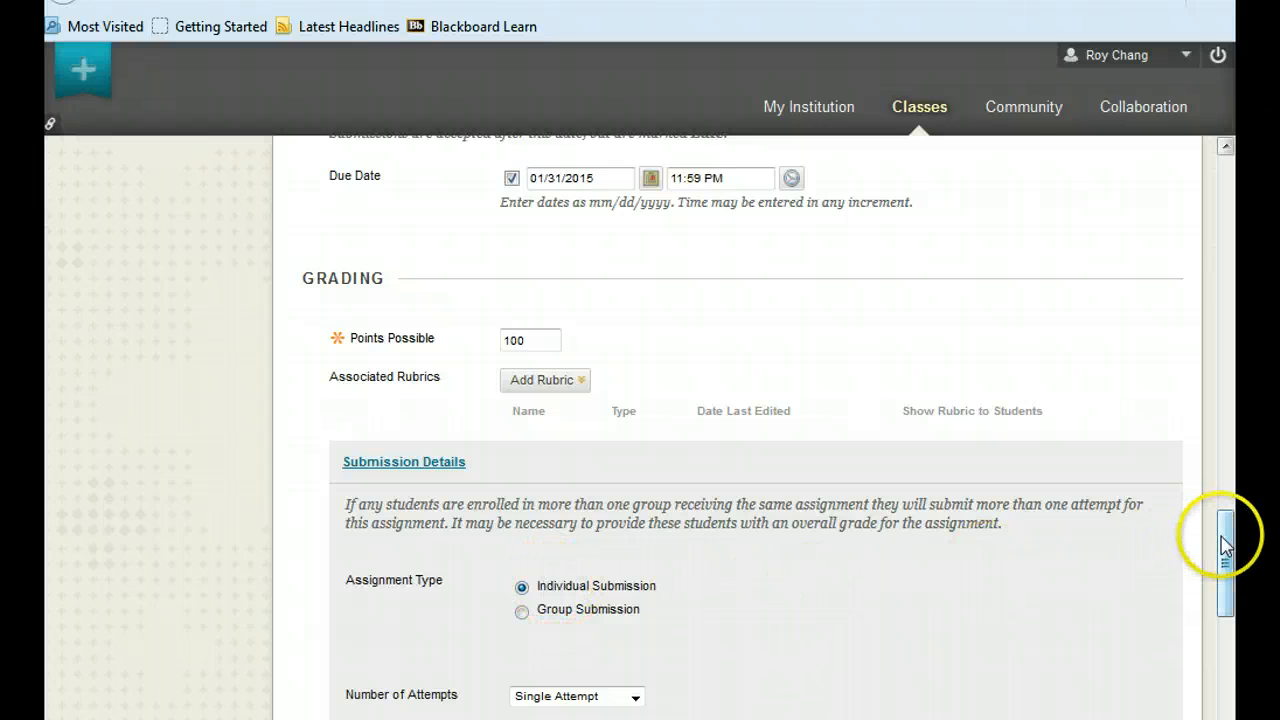
drag(1228, 537, 1224, 655)
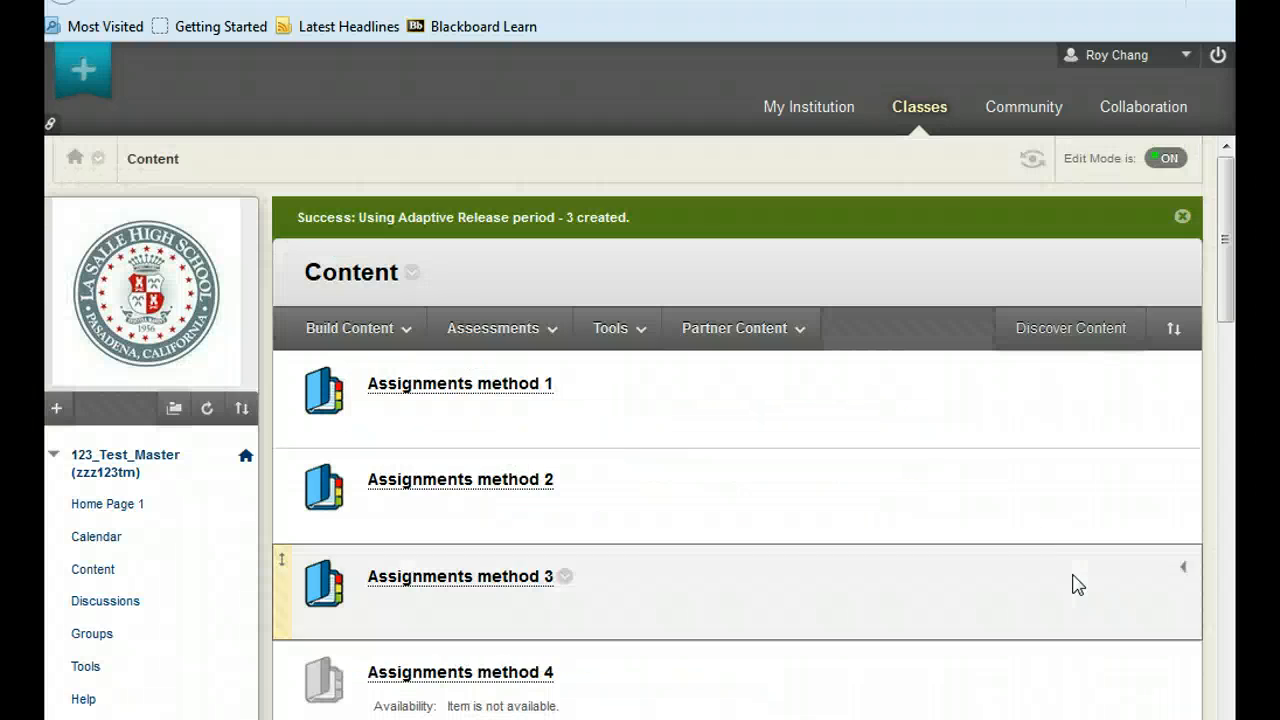
Create an Adaptive Release rule limiting "Using Adaptive Release period - 3" to the period 3 class group, and submit it.
drag(1224, 237, 1237, 434)
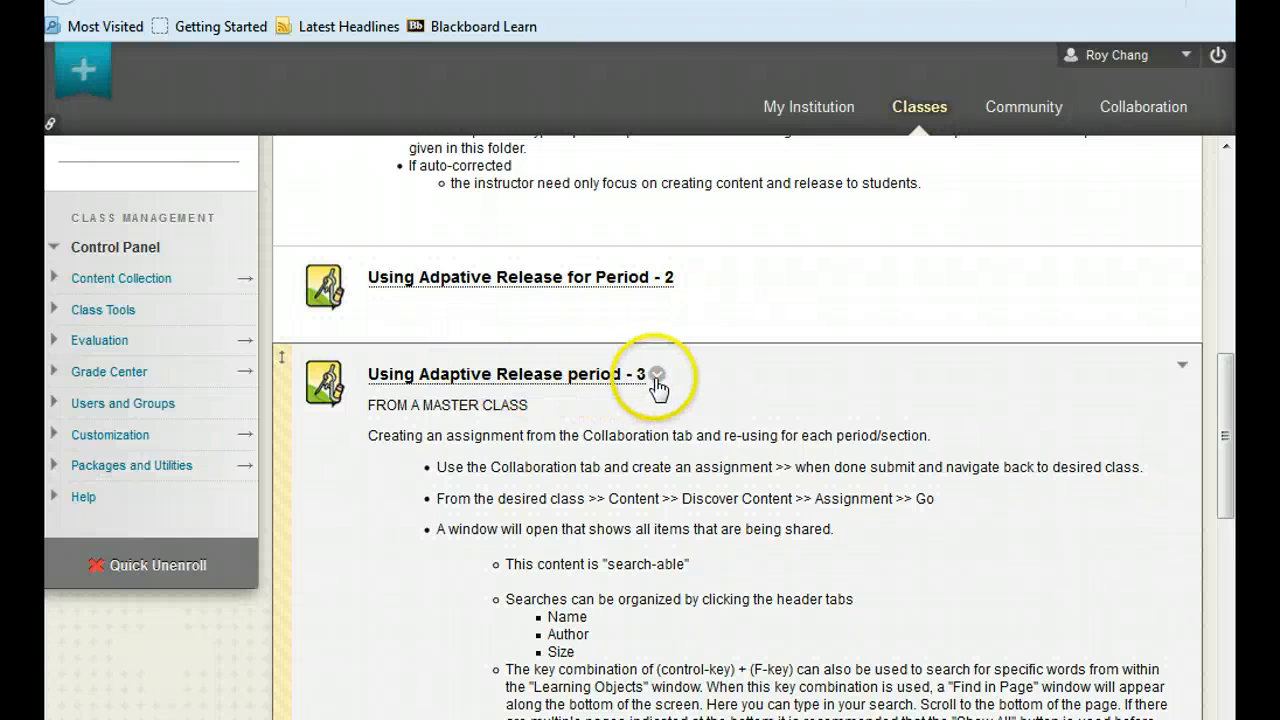
click(657, 384)
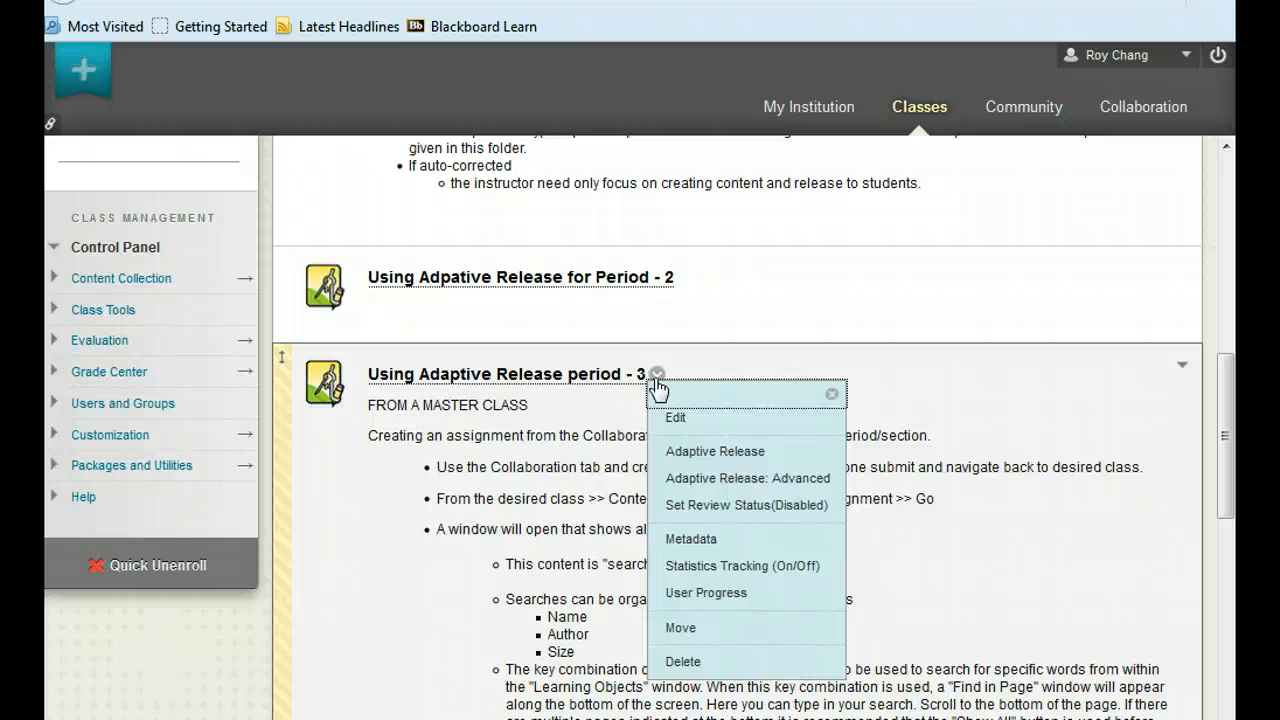
click(712, 489)
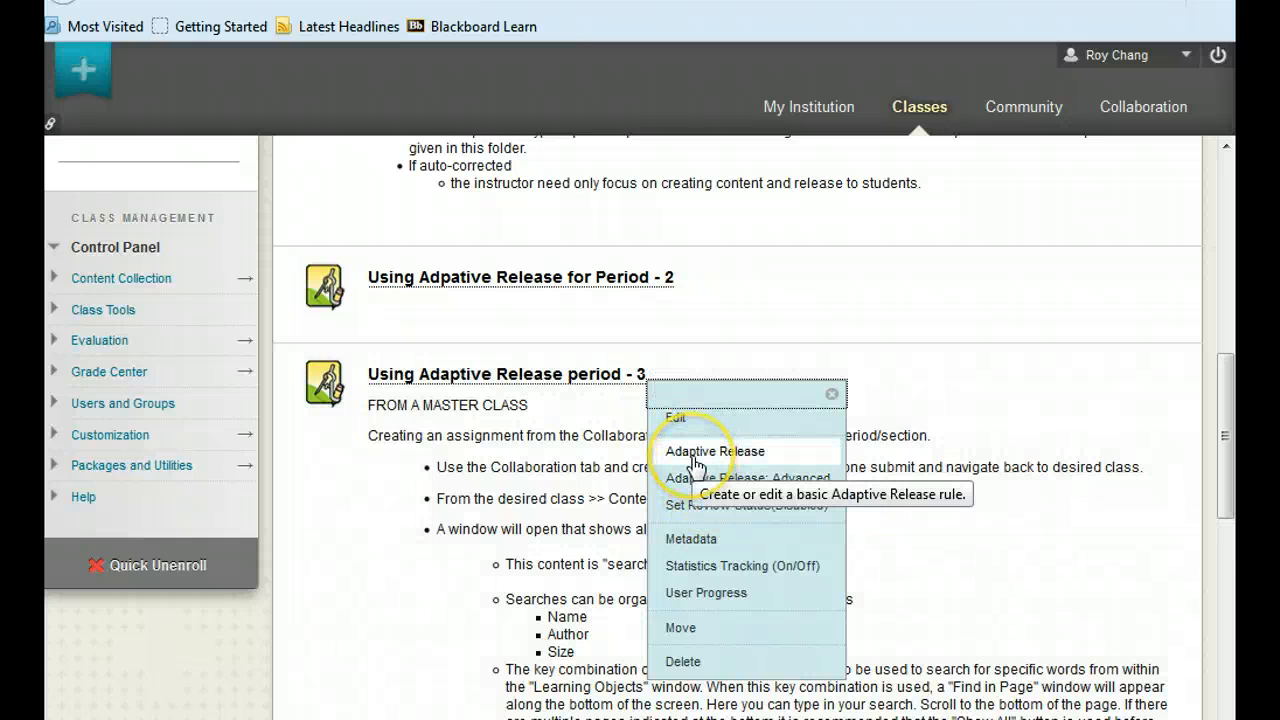
click(786, 452)
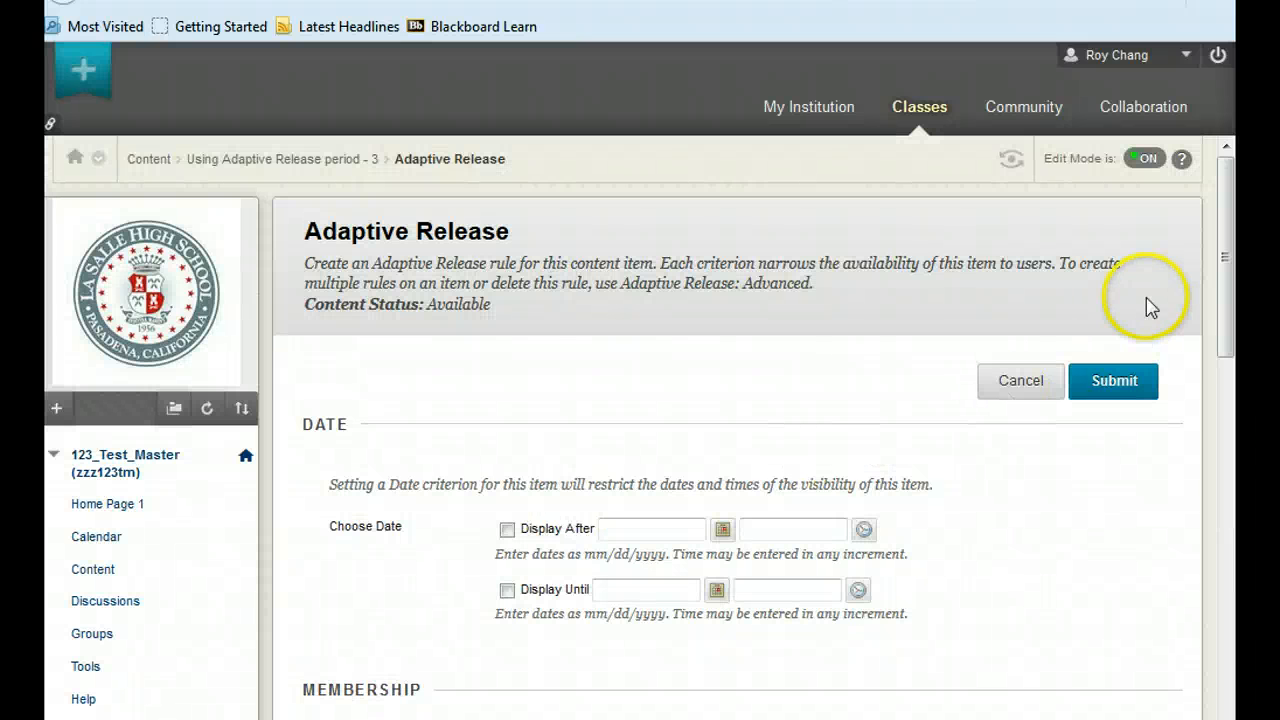
drag(1226, 258, 1234, 443)
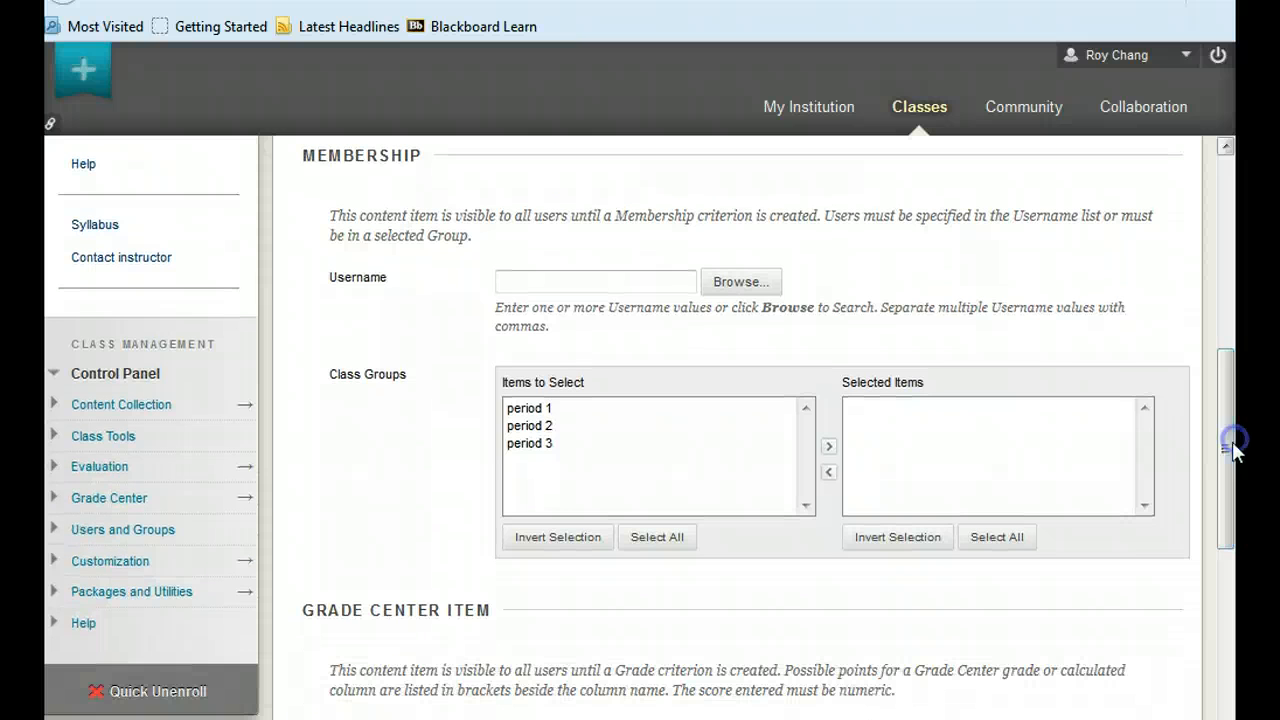
click(529, 445)
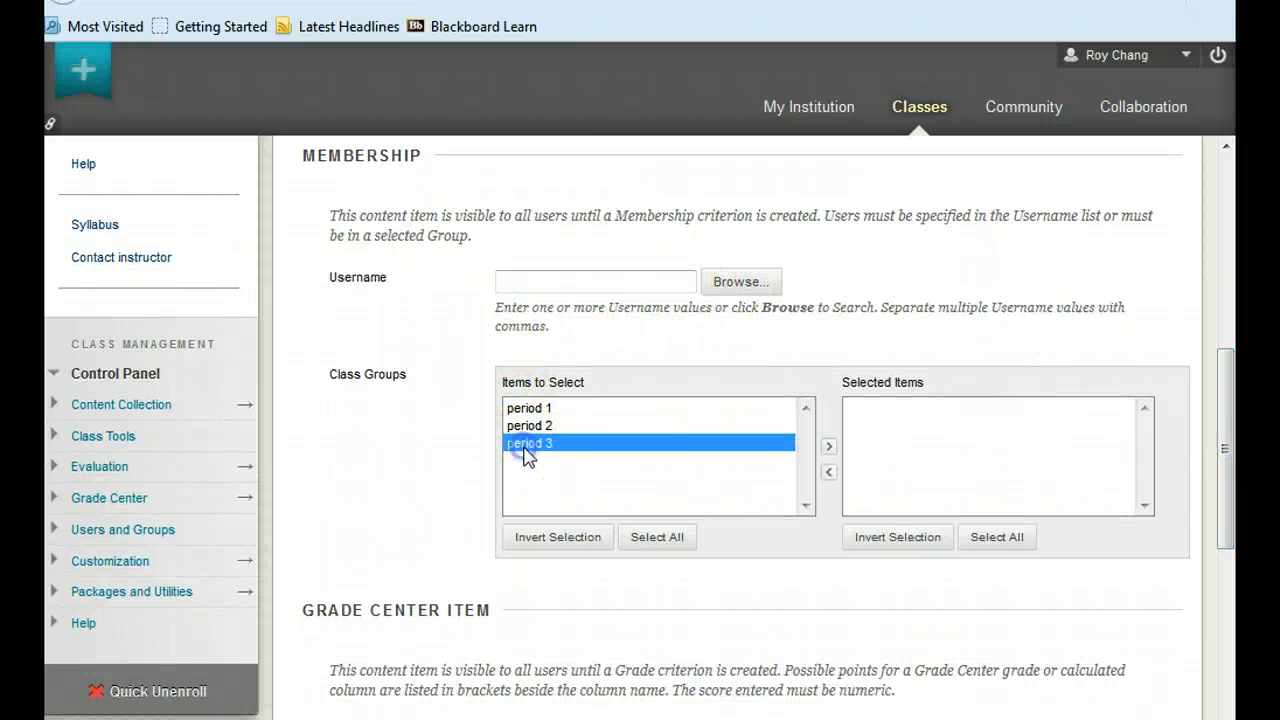
click(828, 452)
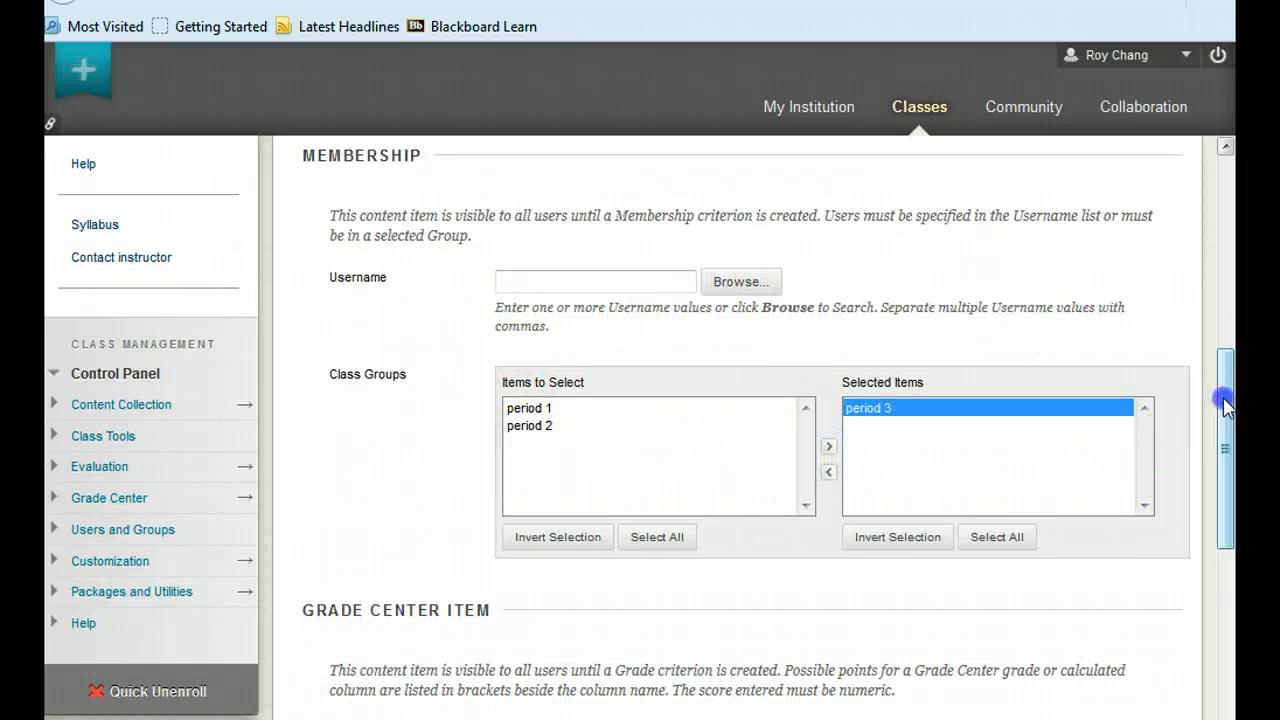
drag(1228, 400, 1232, 597)
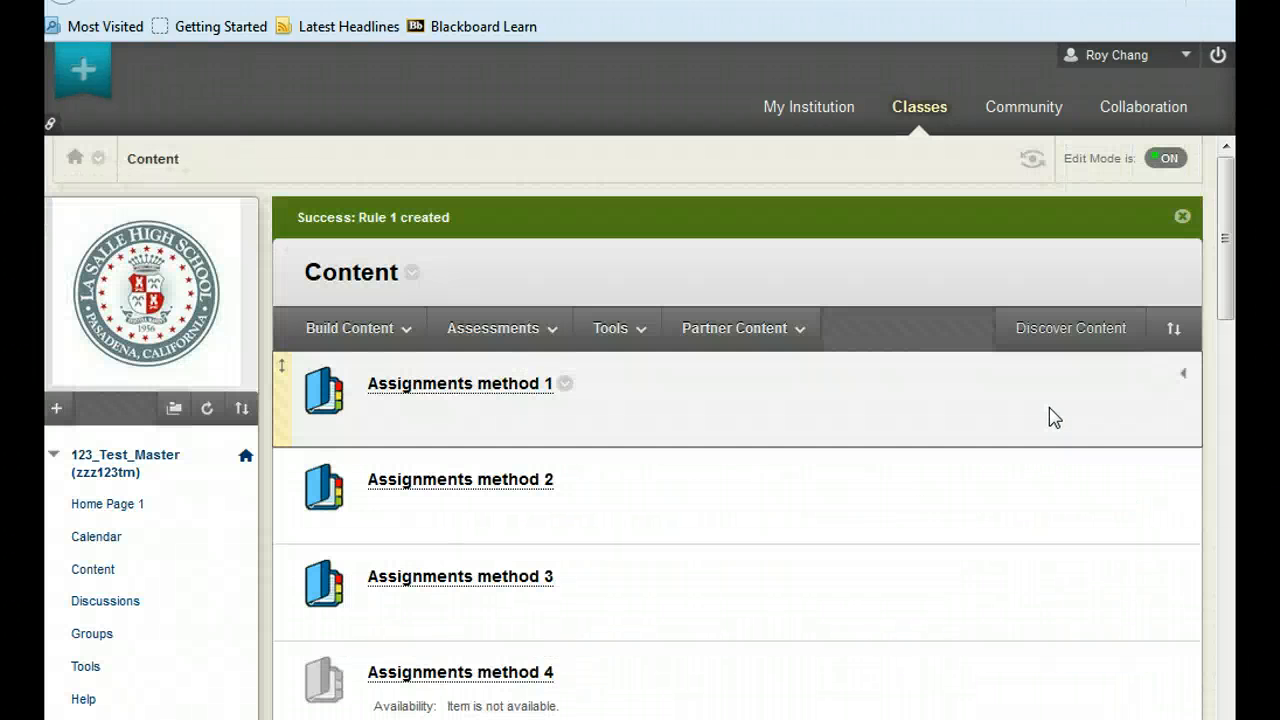
Collapse the details of "Using Adaptive Release period - 3" in the class content list.
drag(1229, 243, 1234, 423)
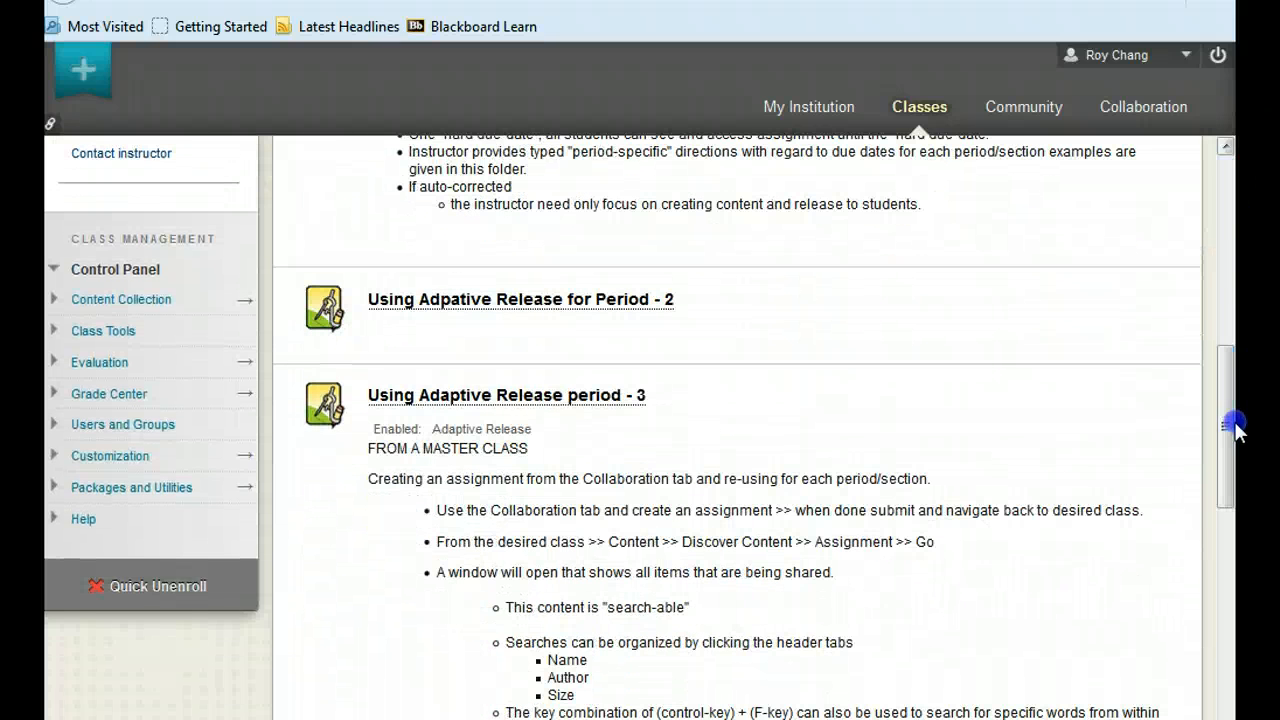
click(1182, 389)
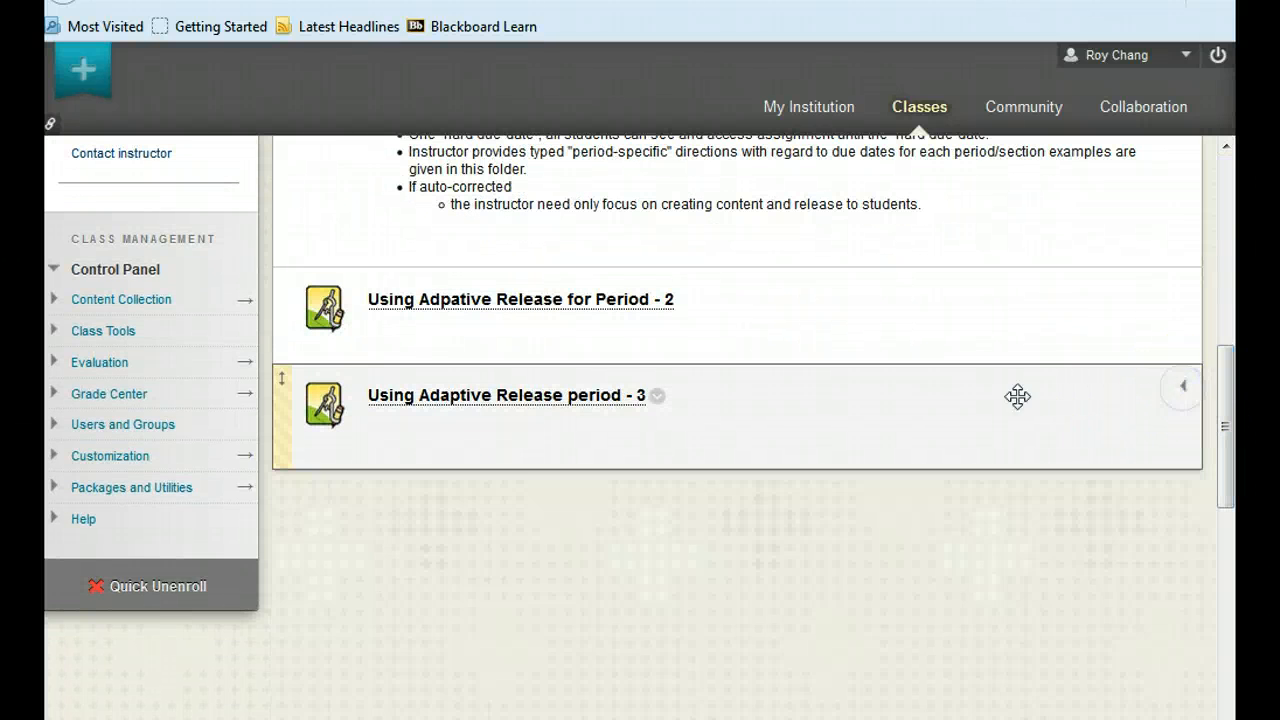